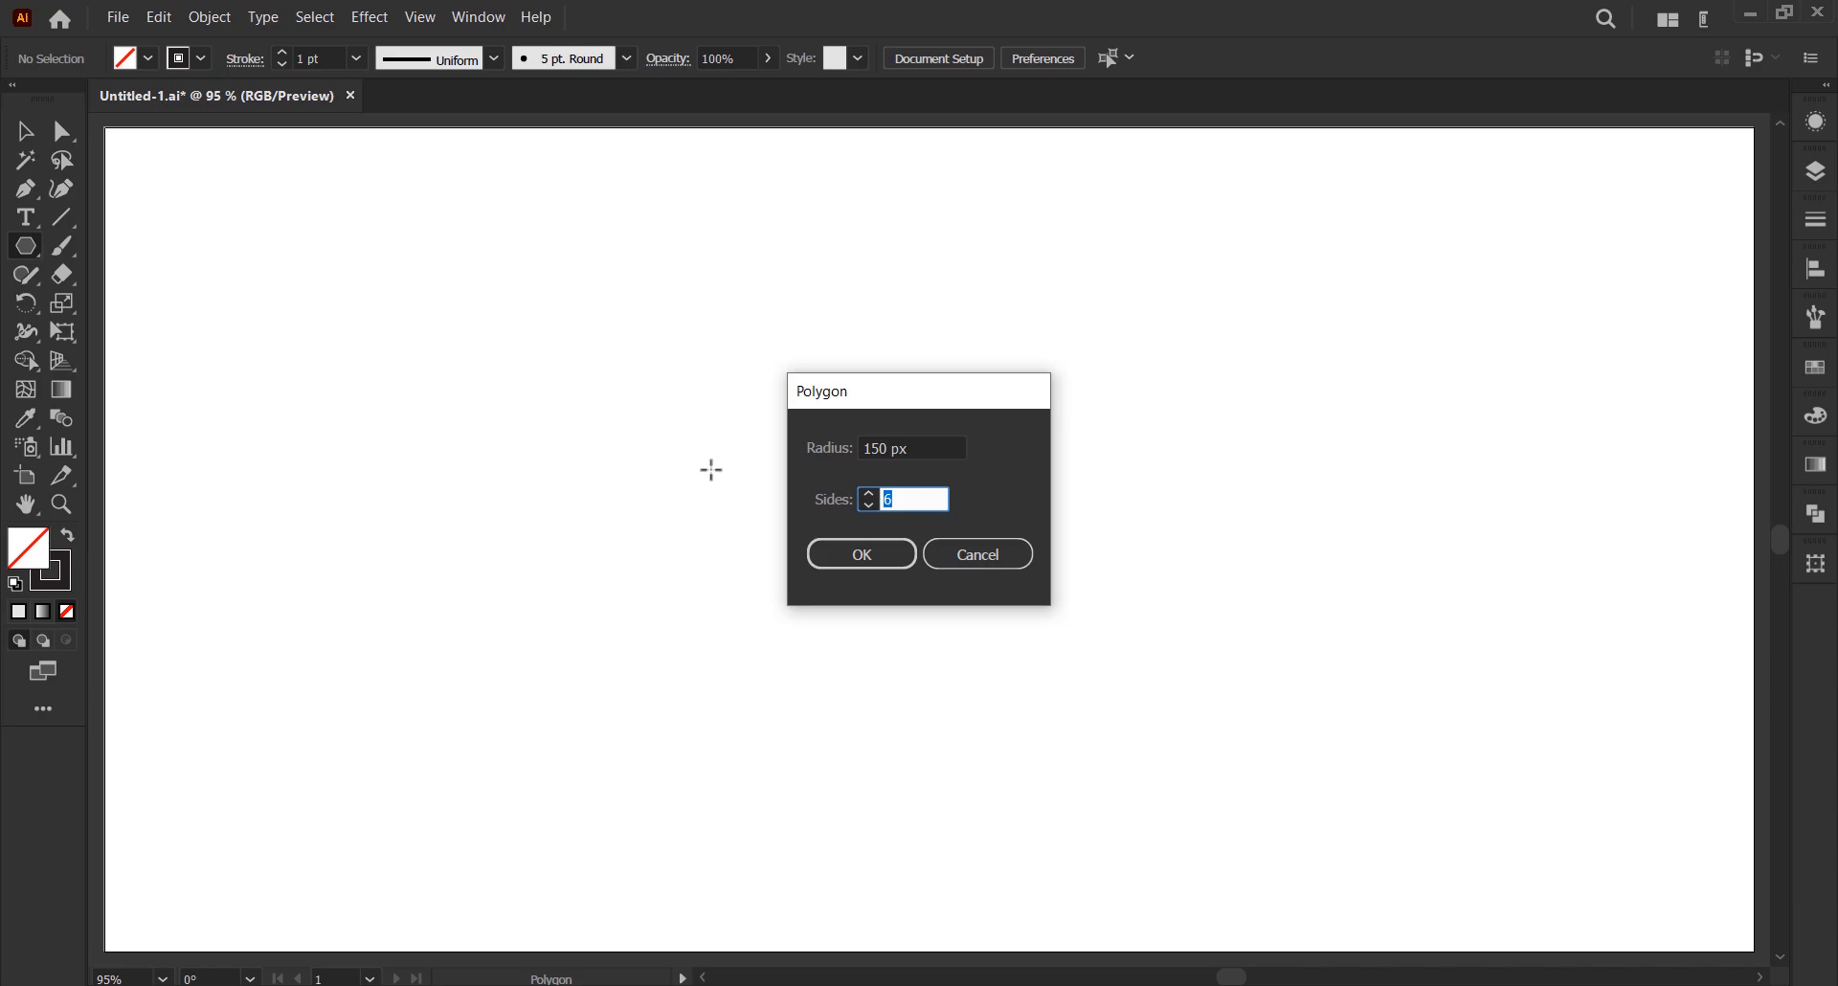
# - Create a six-sided polygon with a 150 px radius and centre it horizontally and vertically on the artboard
pyautogui.press('Return')
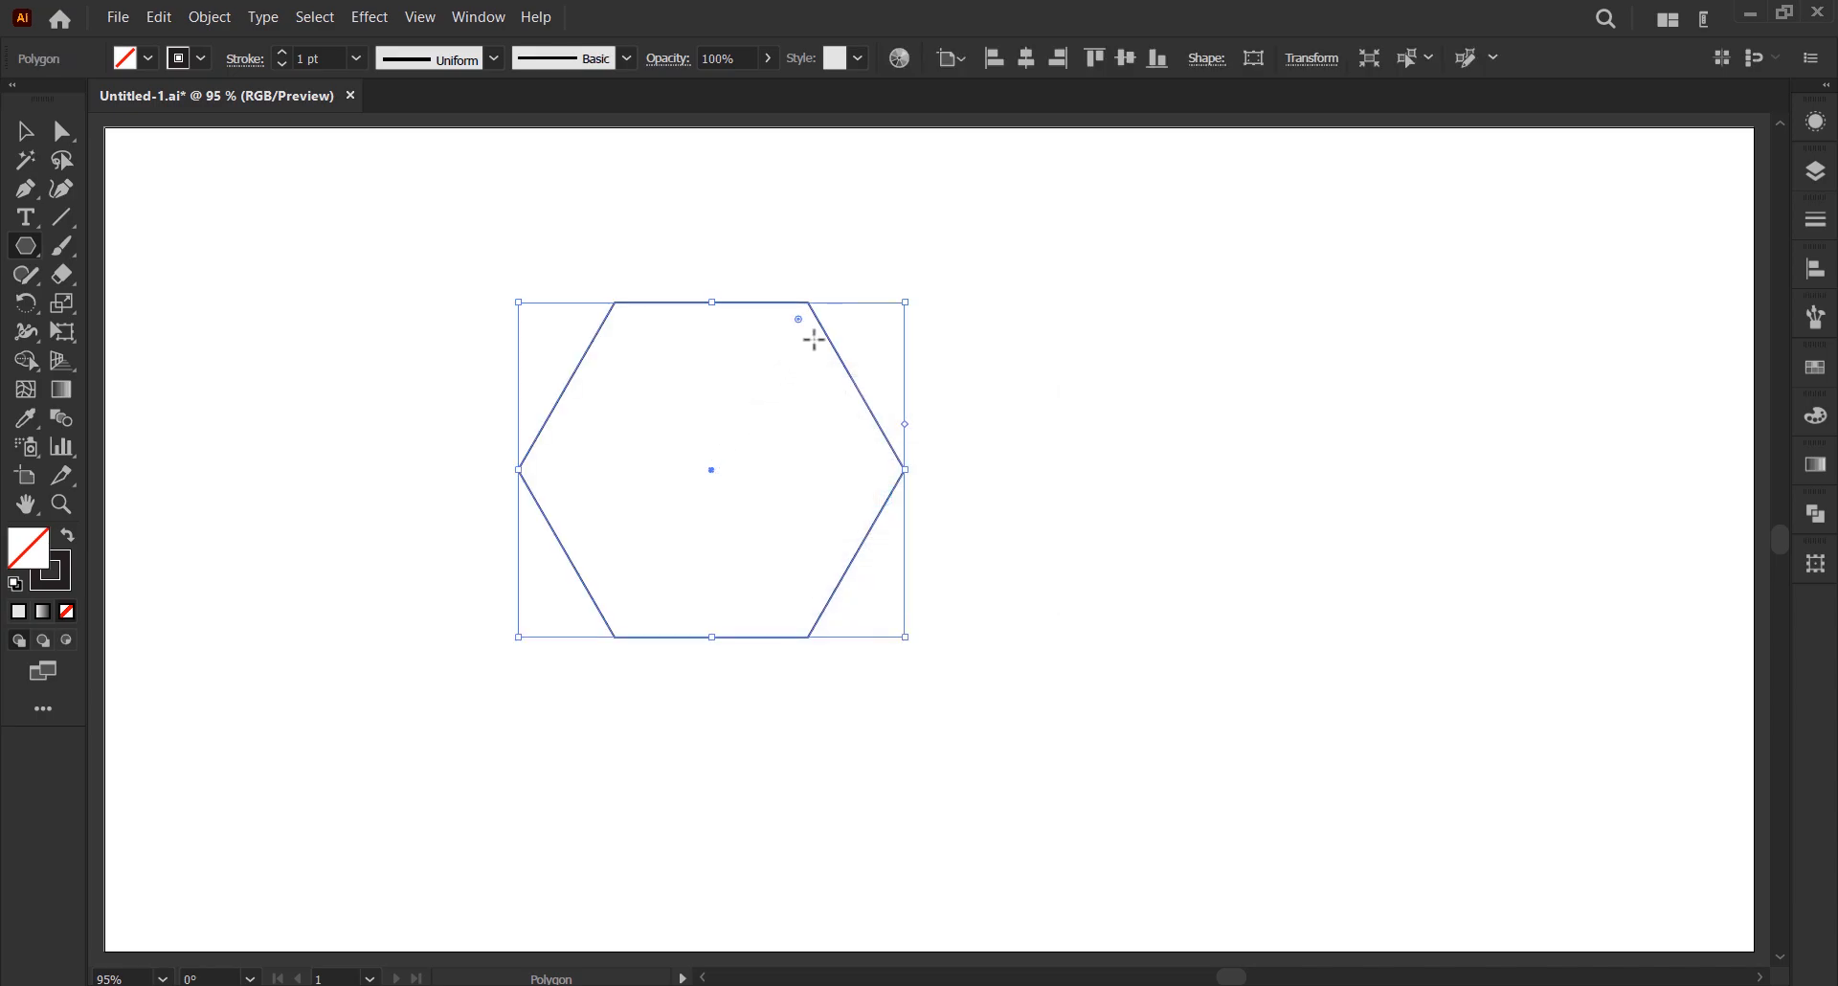
pyautogui.click(1028, 63)
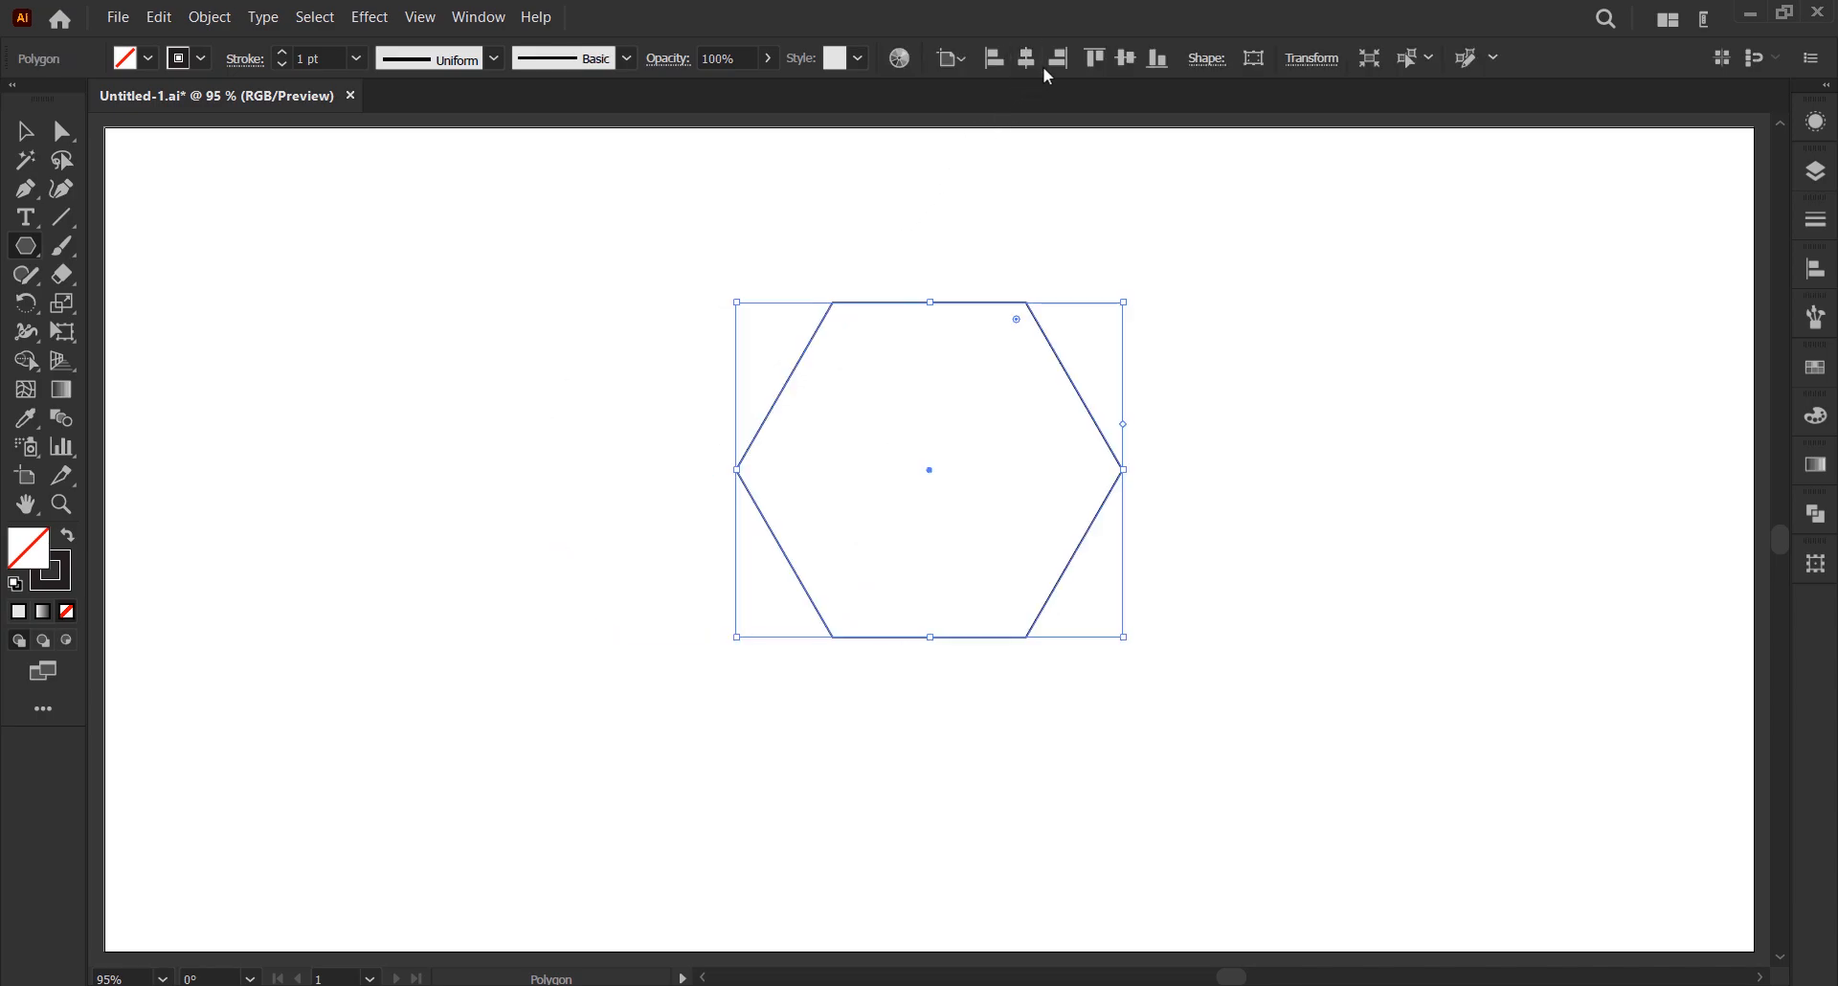
pyautogui.click(1123, 69)
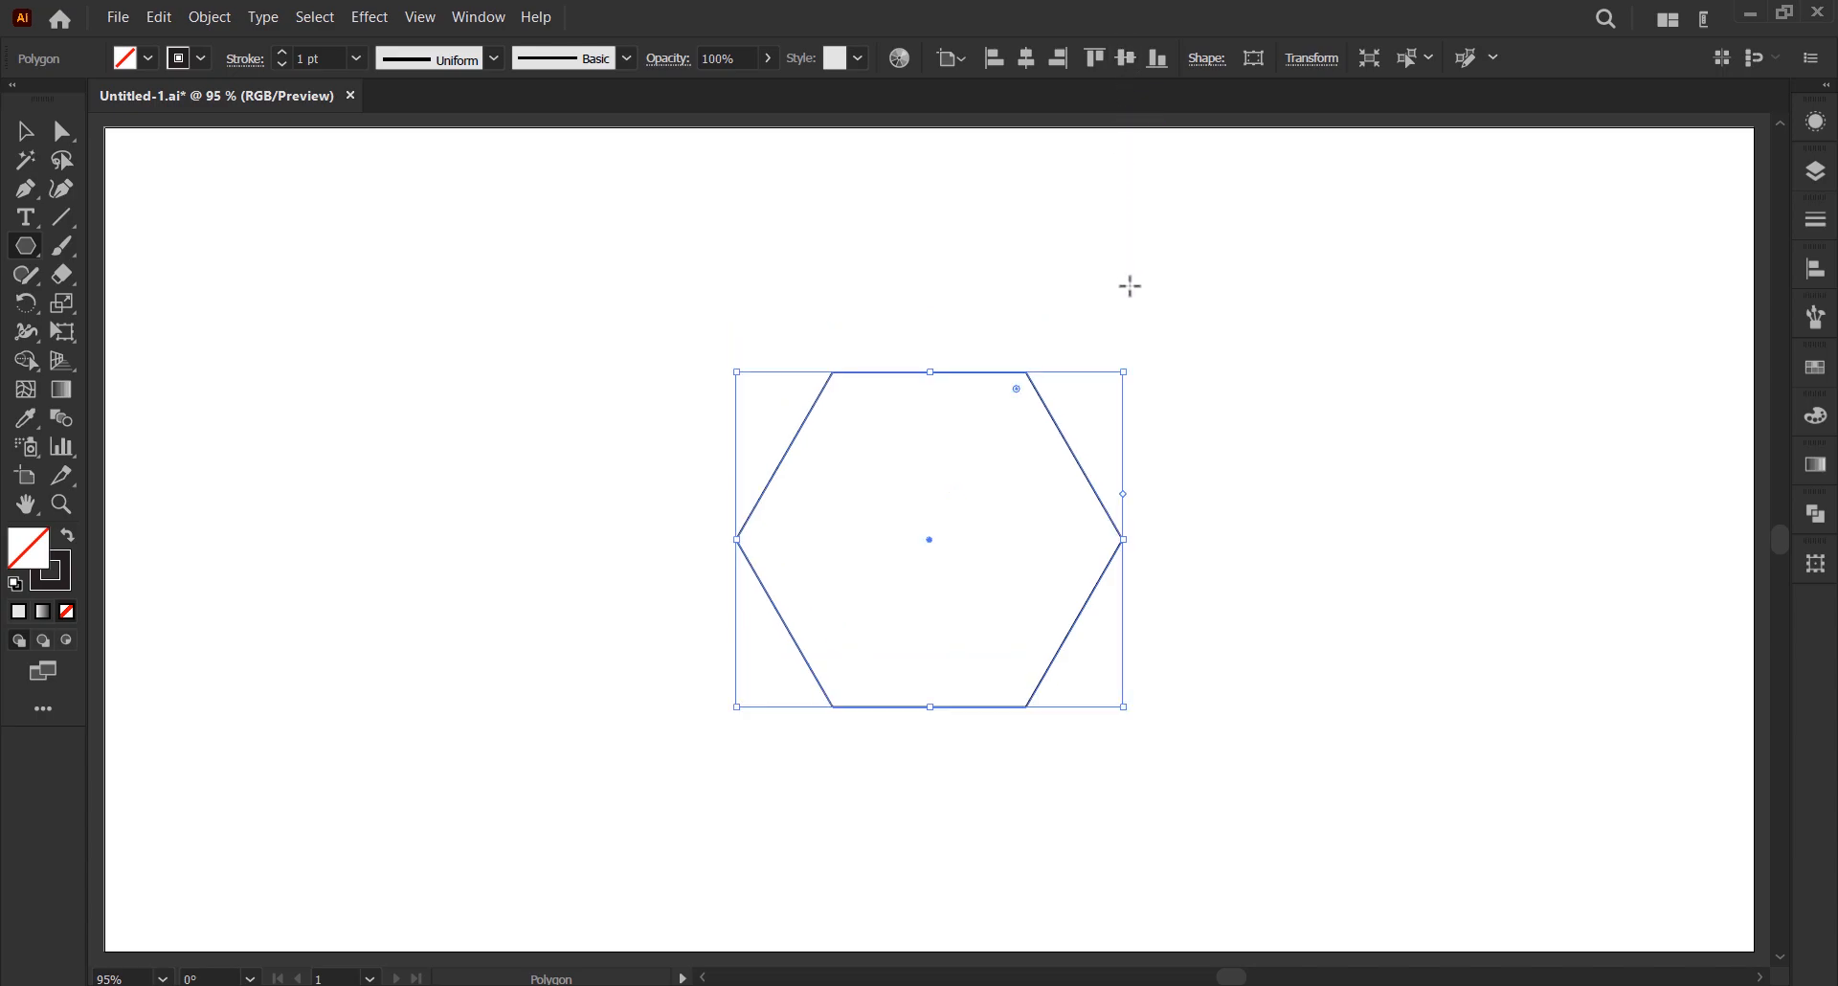
# - Rotate the hexagon so that one corner points straight up, and deselect it
pyautogui.moveTo(1133, 367); pyautogui.dragTo(796, 272)
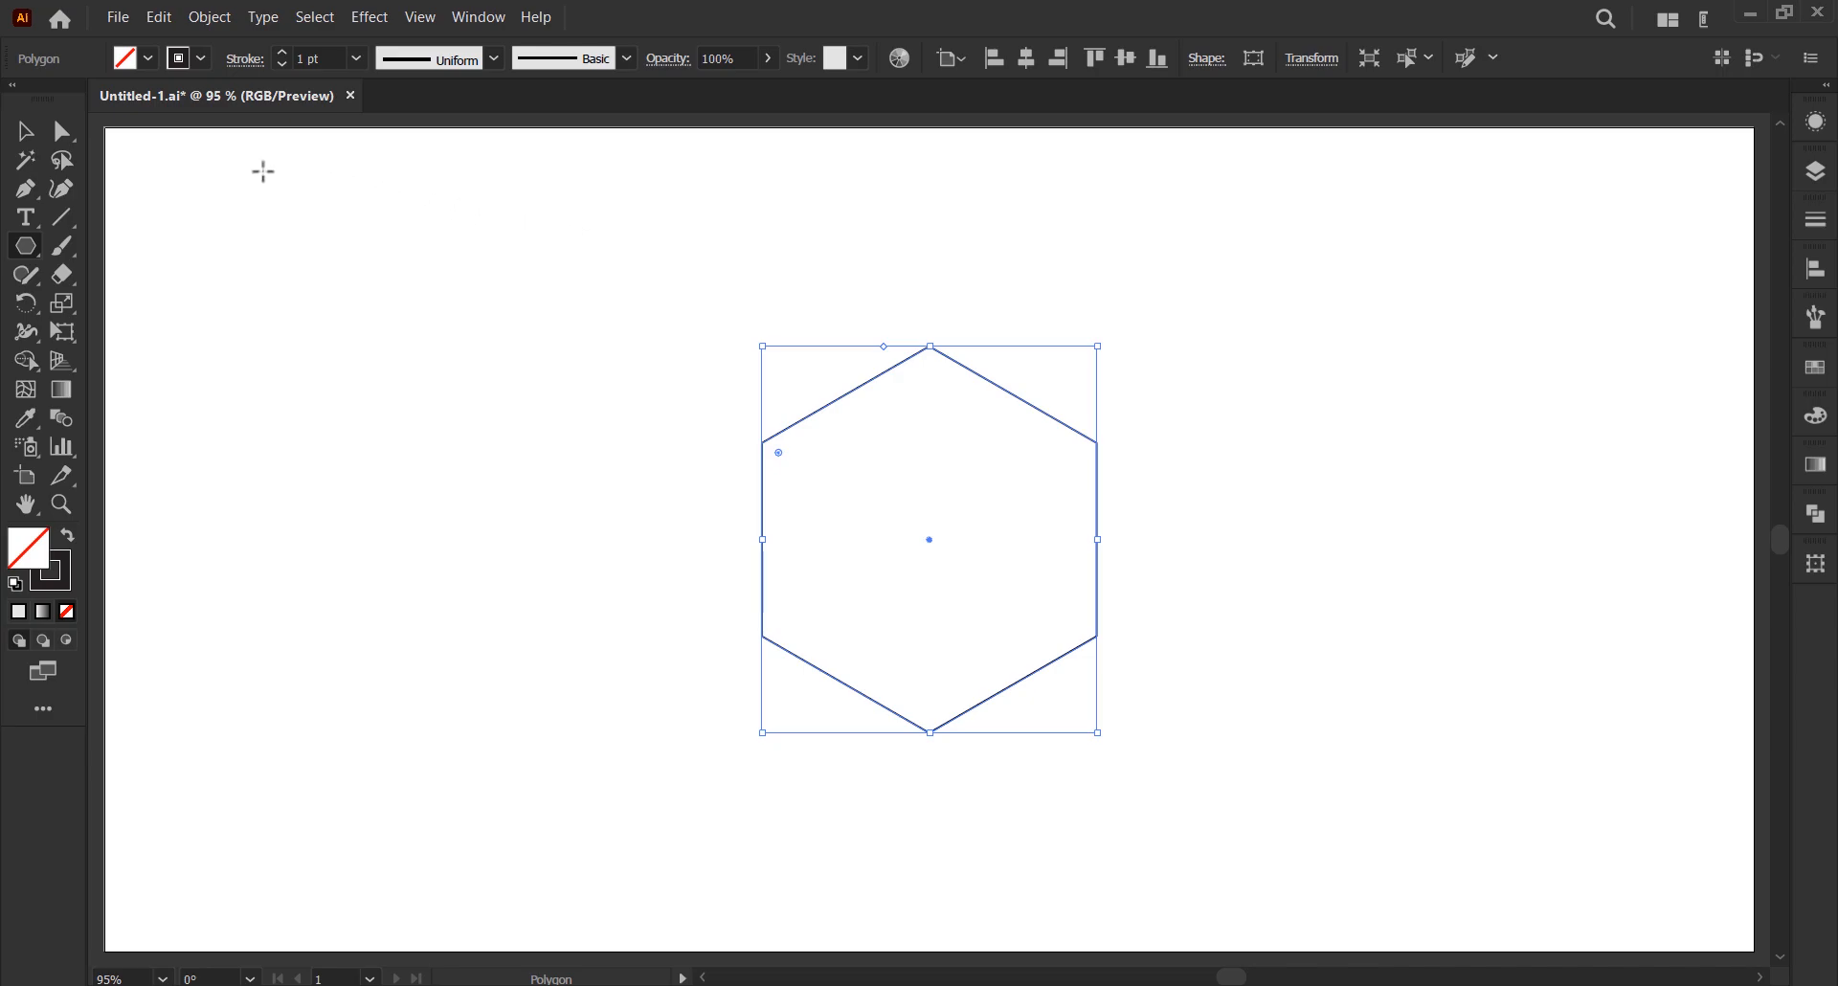
pyautogui.click(32, 136)
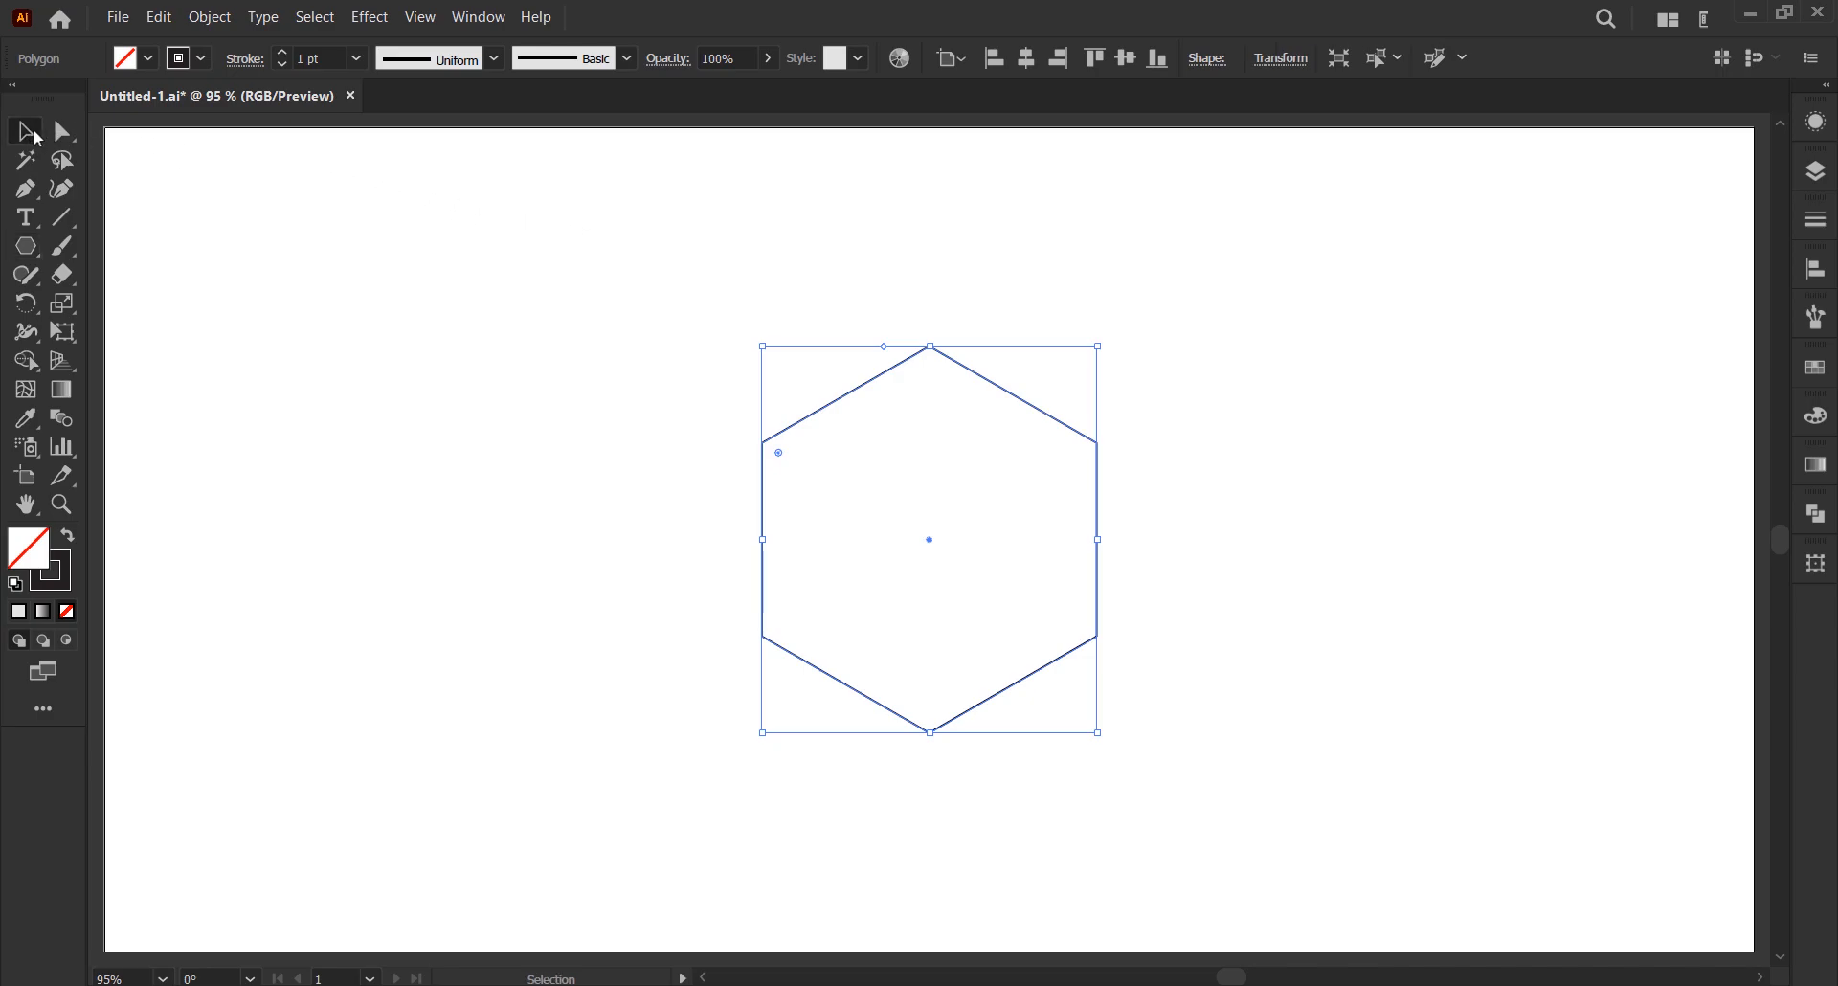
pyautogui.click(171, 187)
# - Draw two straight diagonals crossing at the hexagon's centre, linking its upper side corners with the opposite lower side corners
pyautogui.click(63, 219)
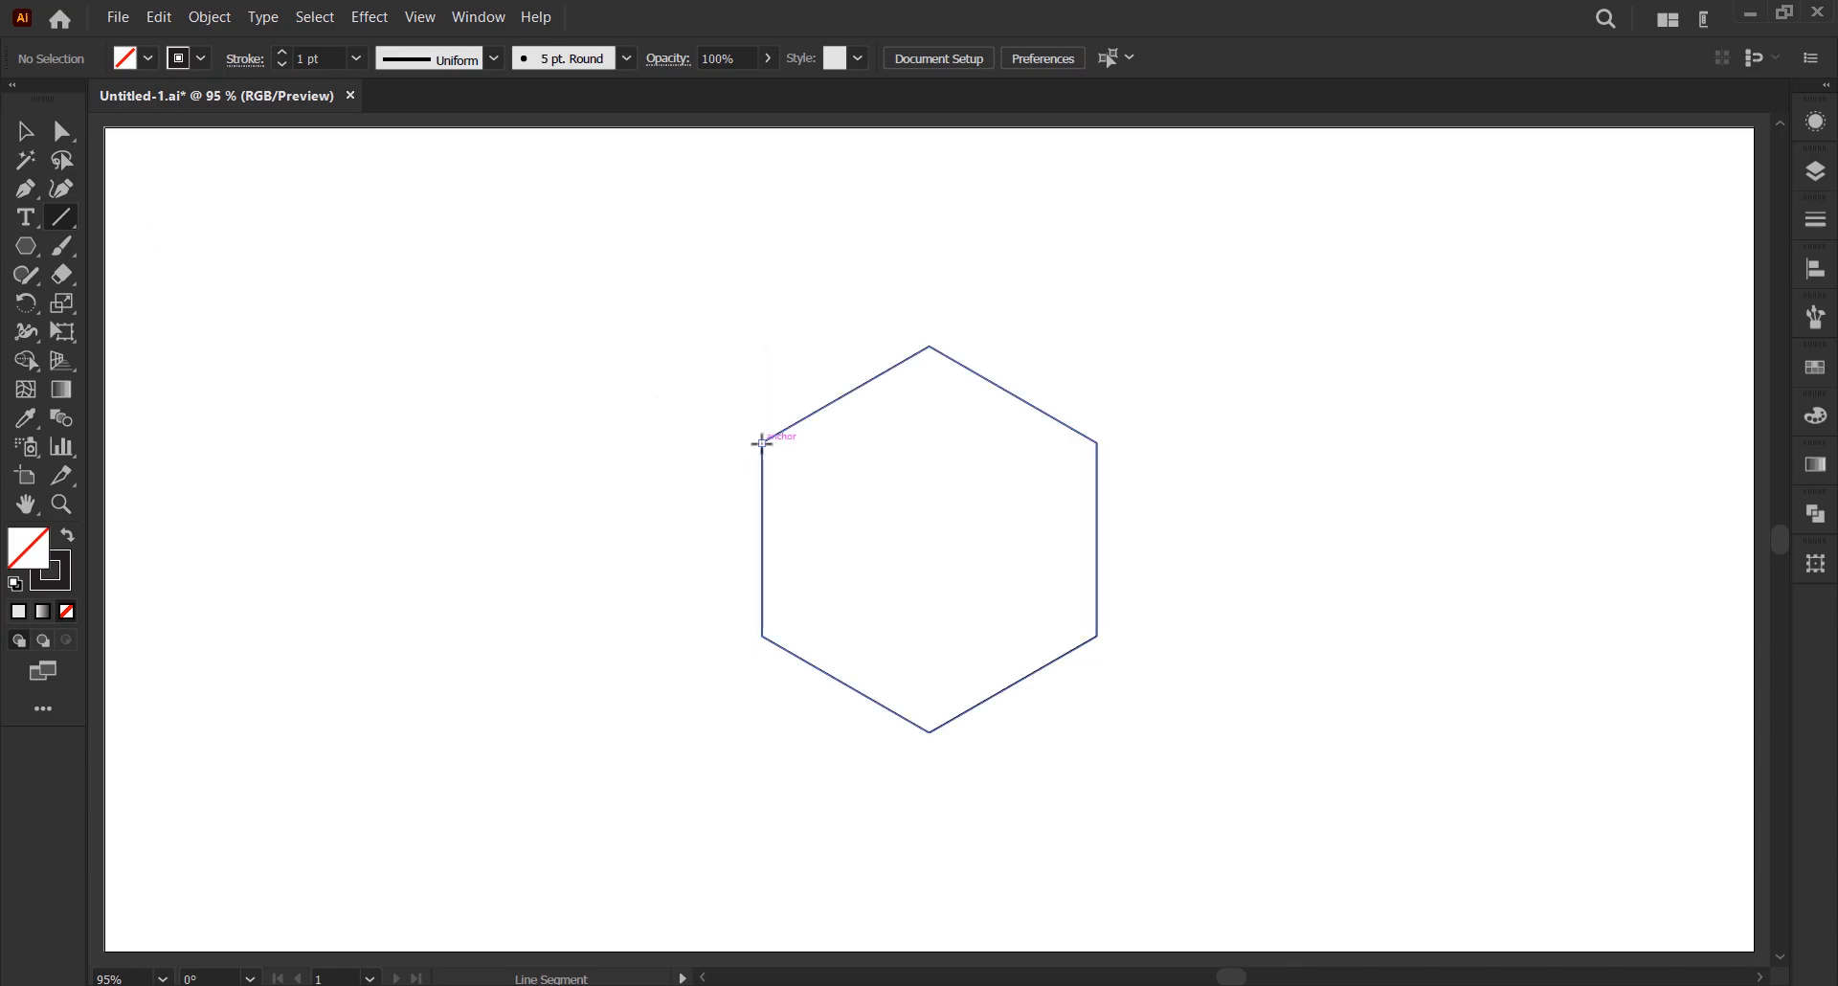
pyautogui.moveTo(762, 444); pyautogui.dragTo(1097, 636)
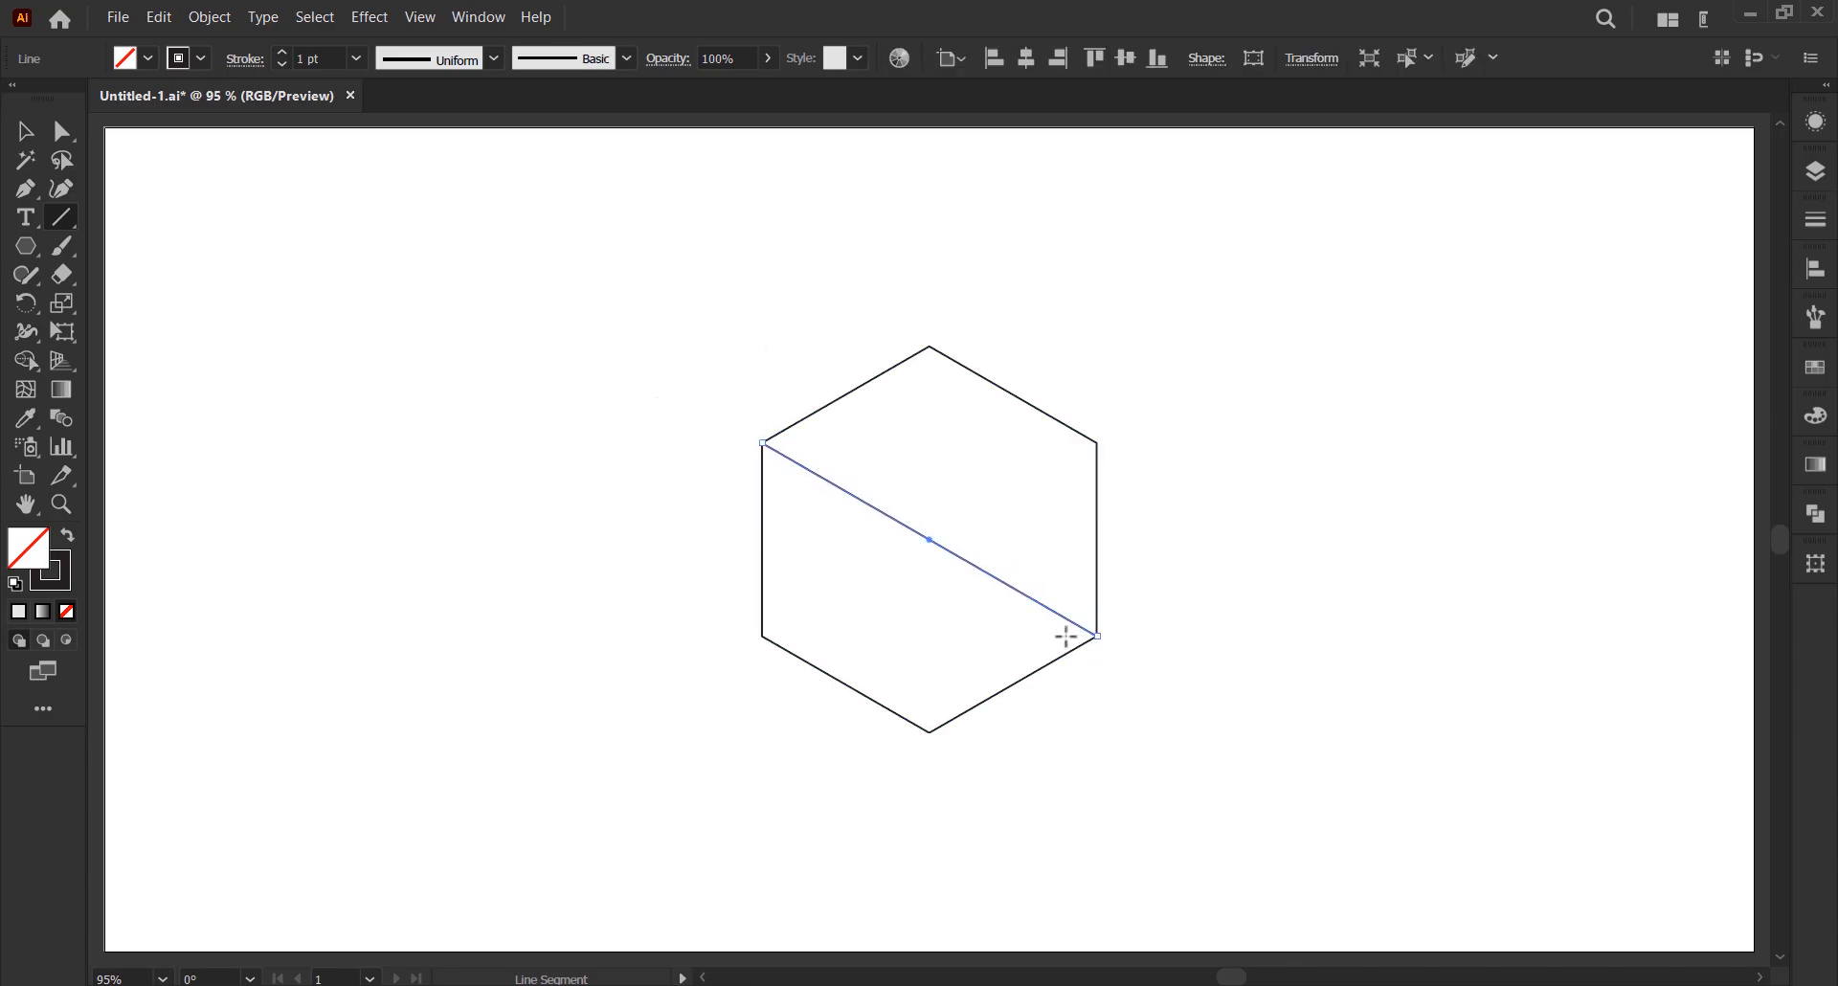
pyautogui.moveTo(762, 635); pyautogui.dragTo(1097, 443)
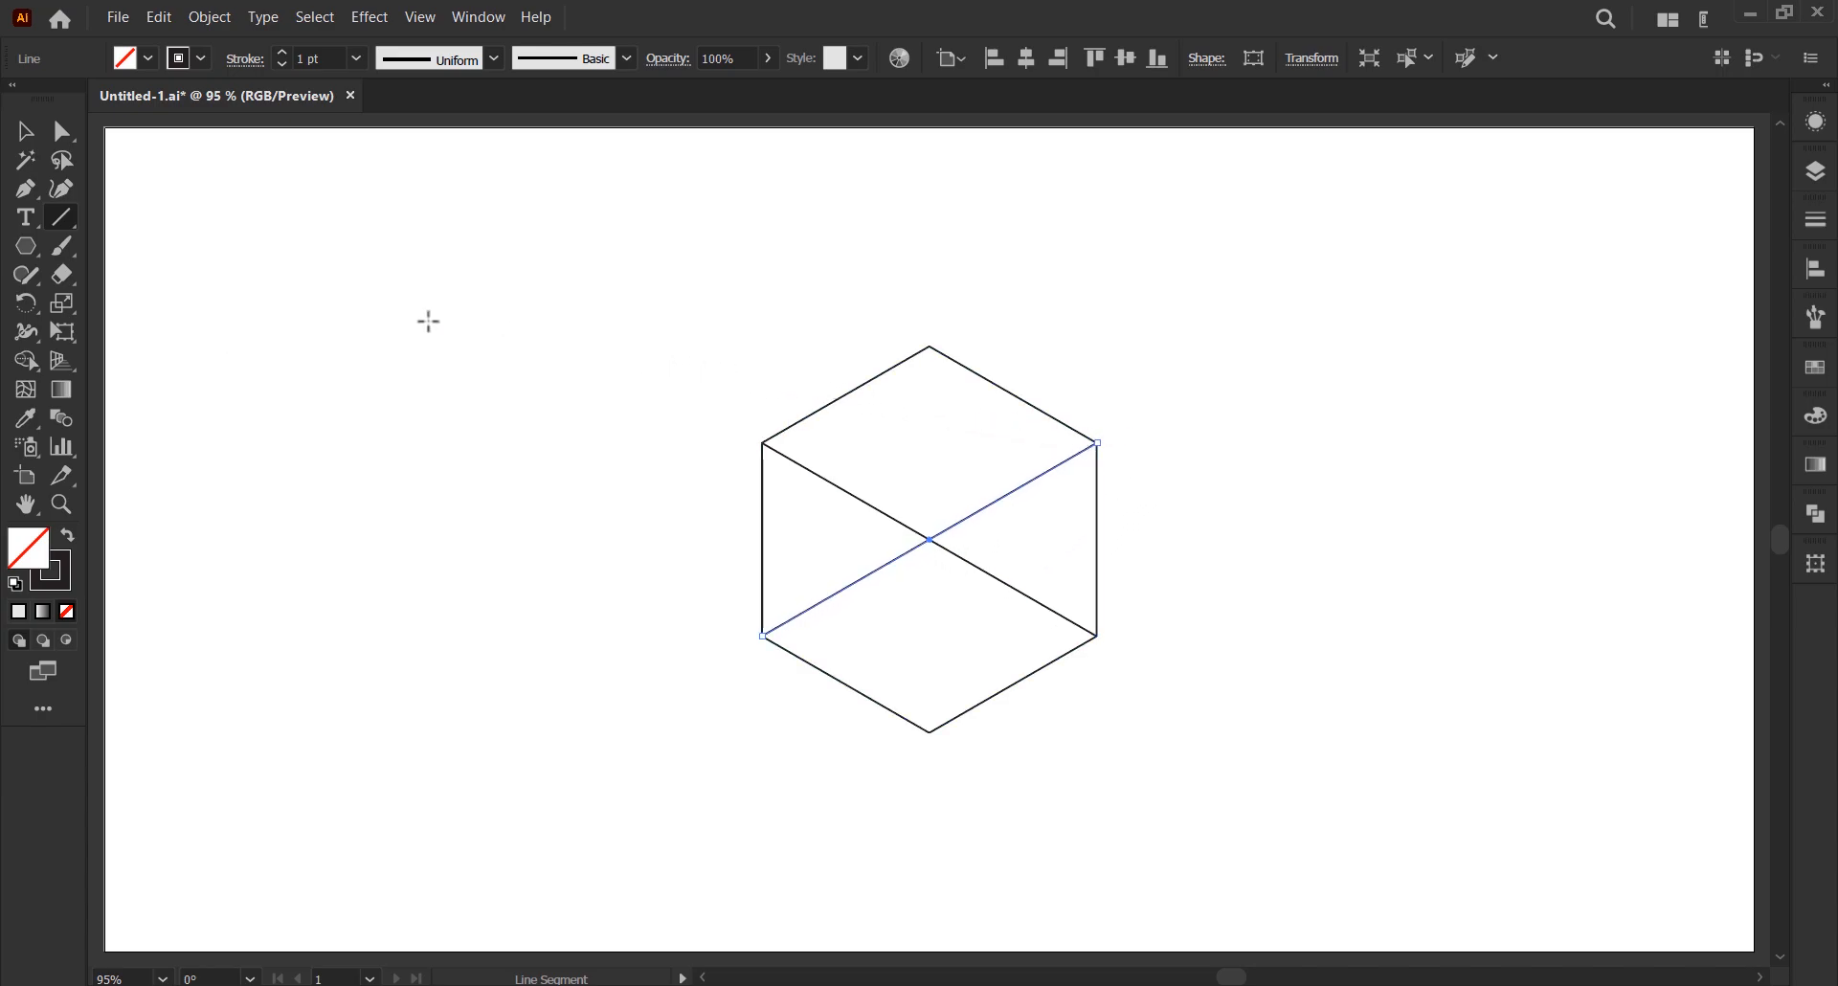
# - Draw a square about 163 px wide beside the hexagon and split it into 3 rows and 3 columns with 0 px gutters
pyautogui.moveTo(33, 257); pyautogui.dragTo(128, 249)
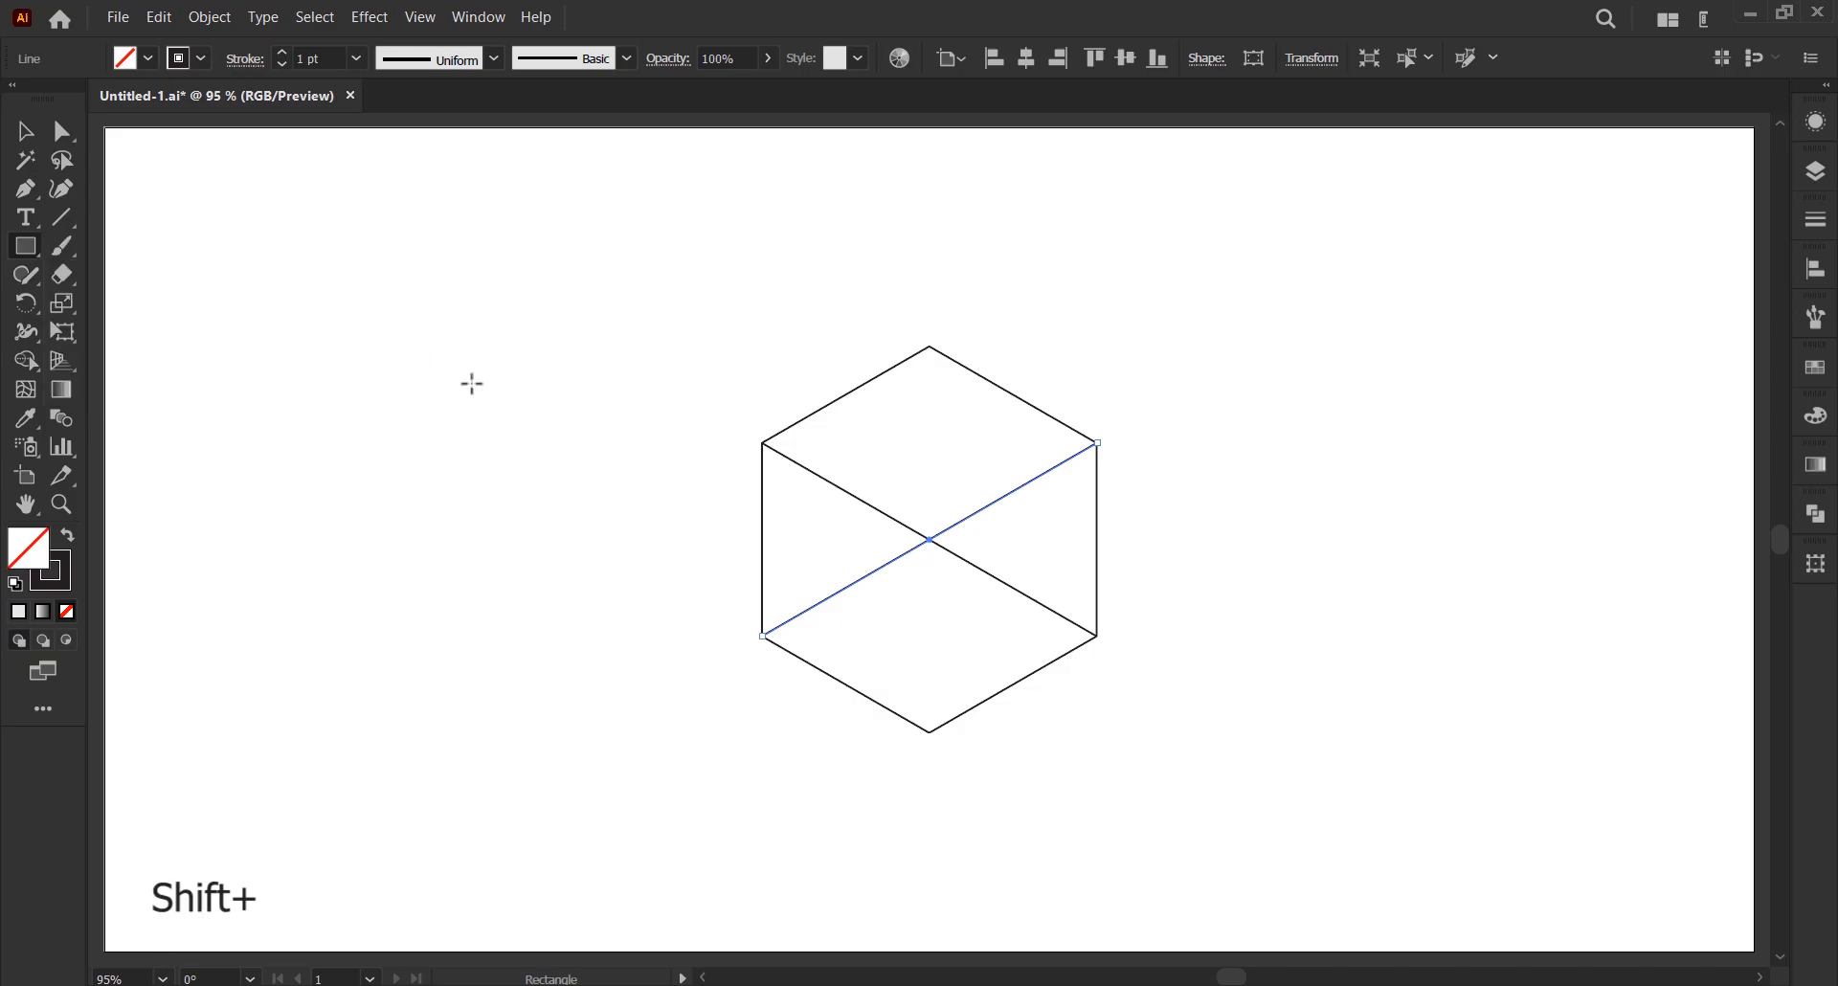
pyautogui.moveTo(472, 384); pyautogui.dragTo(682, 593)
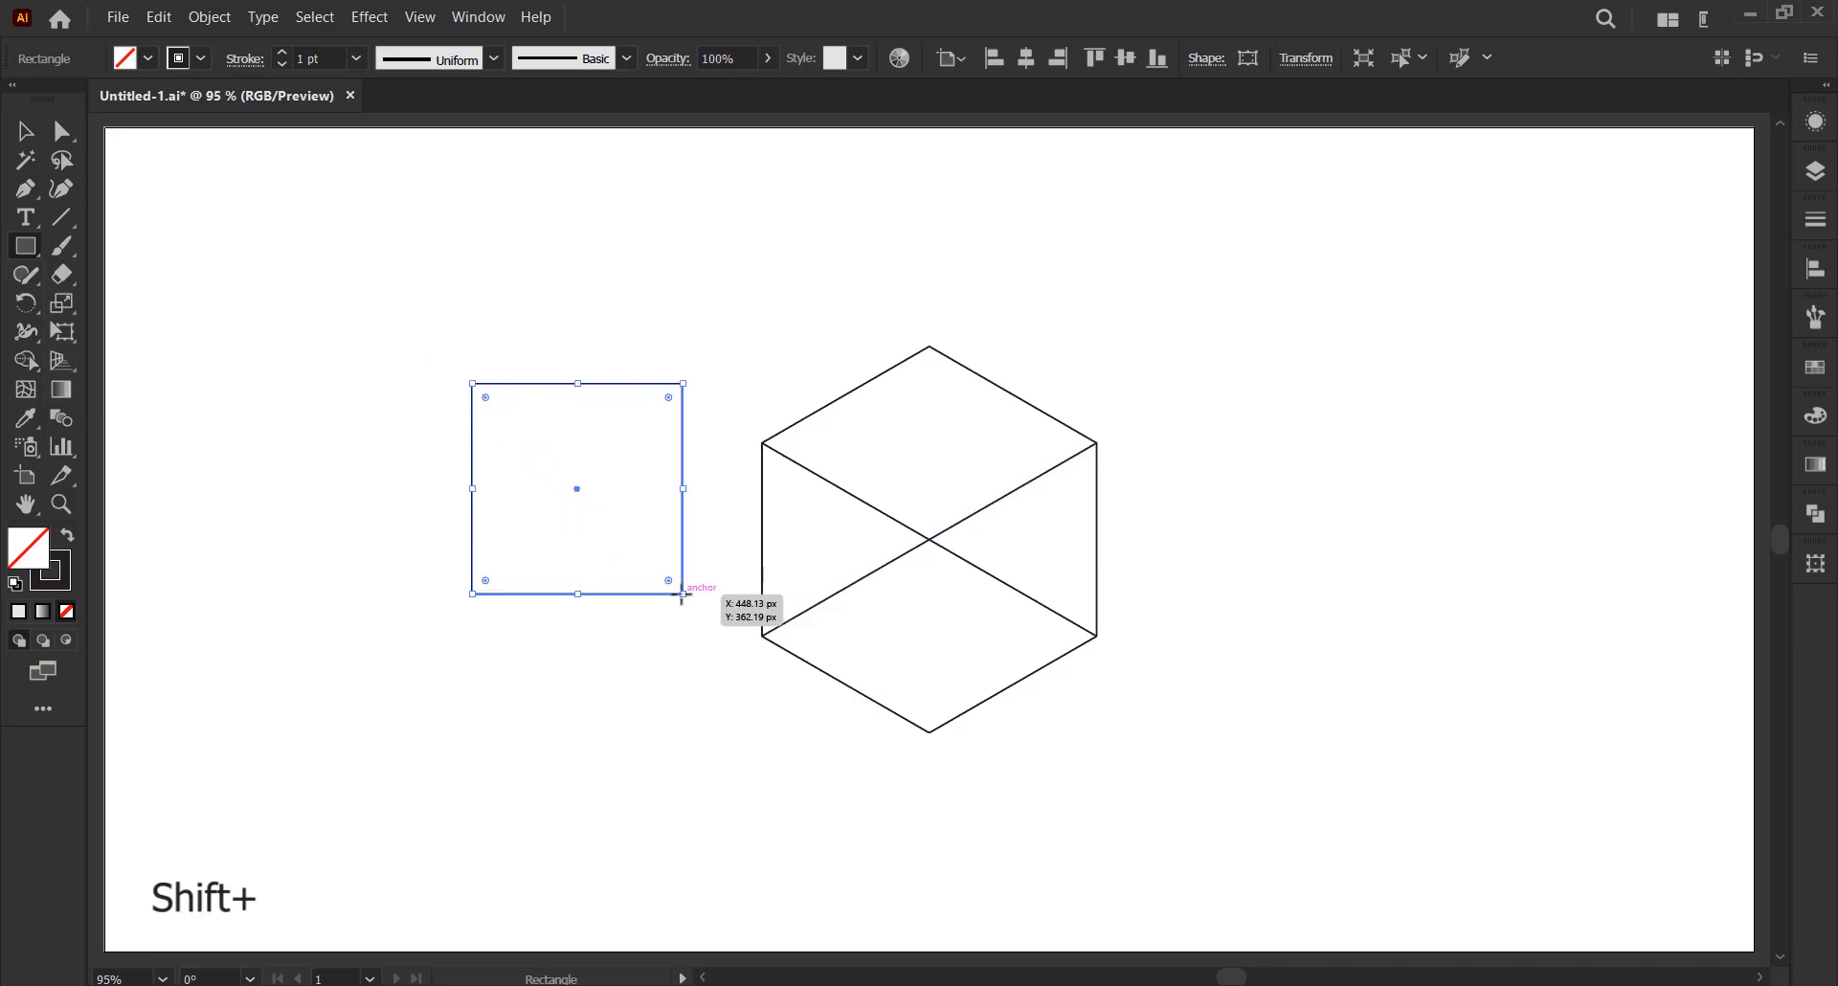
pyautogui.click(210, 17)
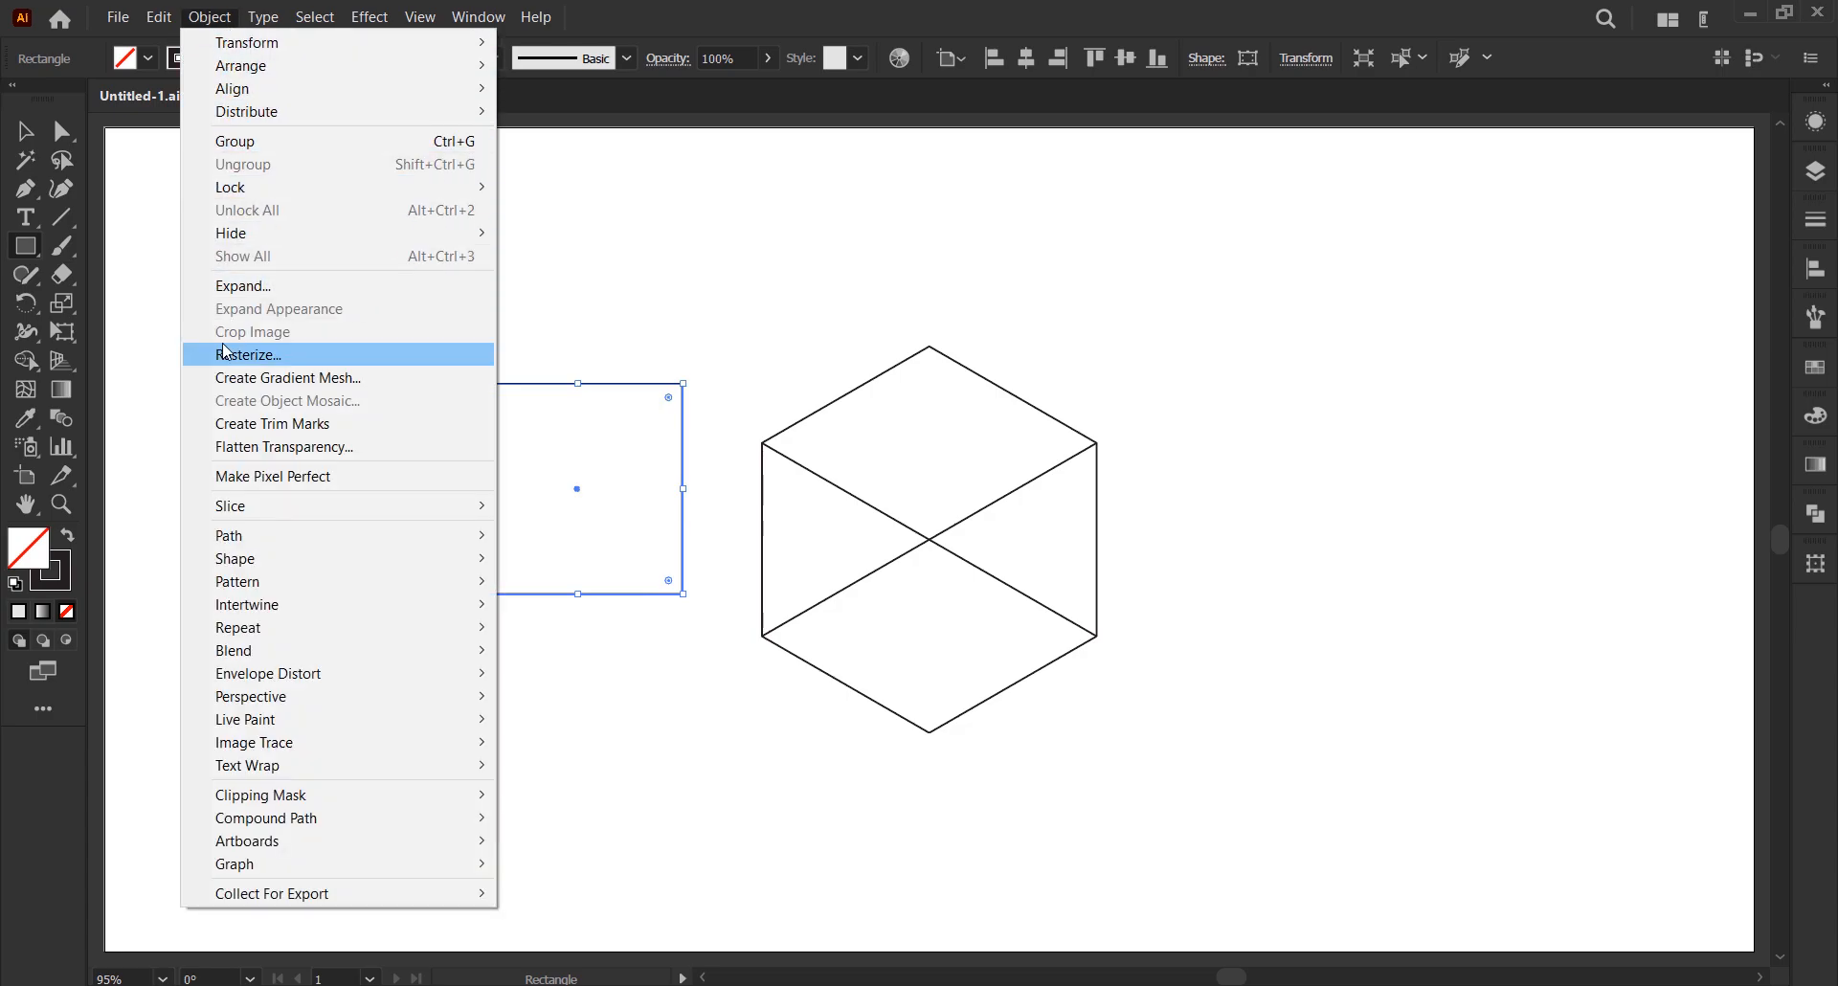
pyautogui.moveTo(235, 536)
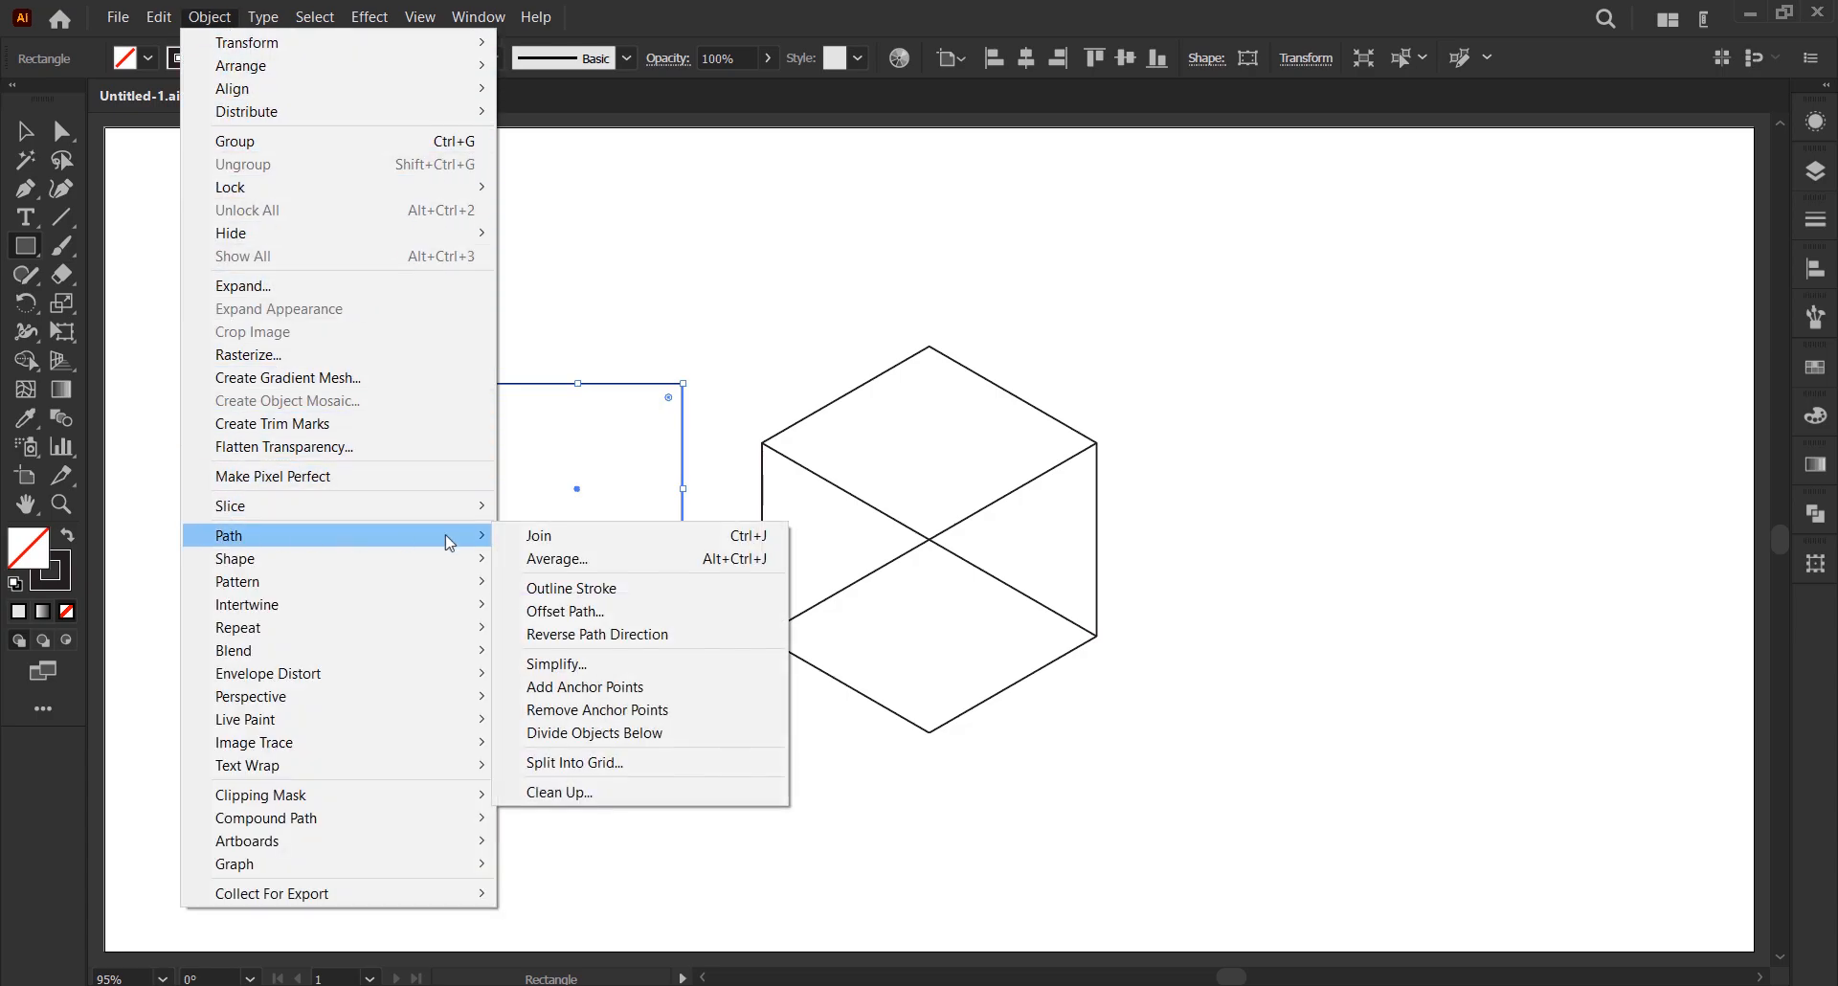
pyautogui.click(560, 763)
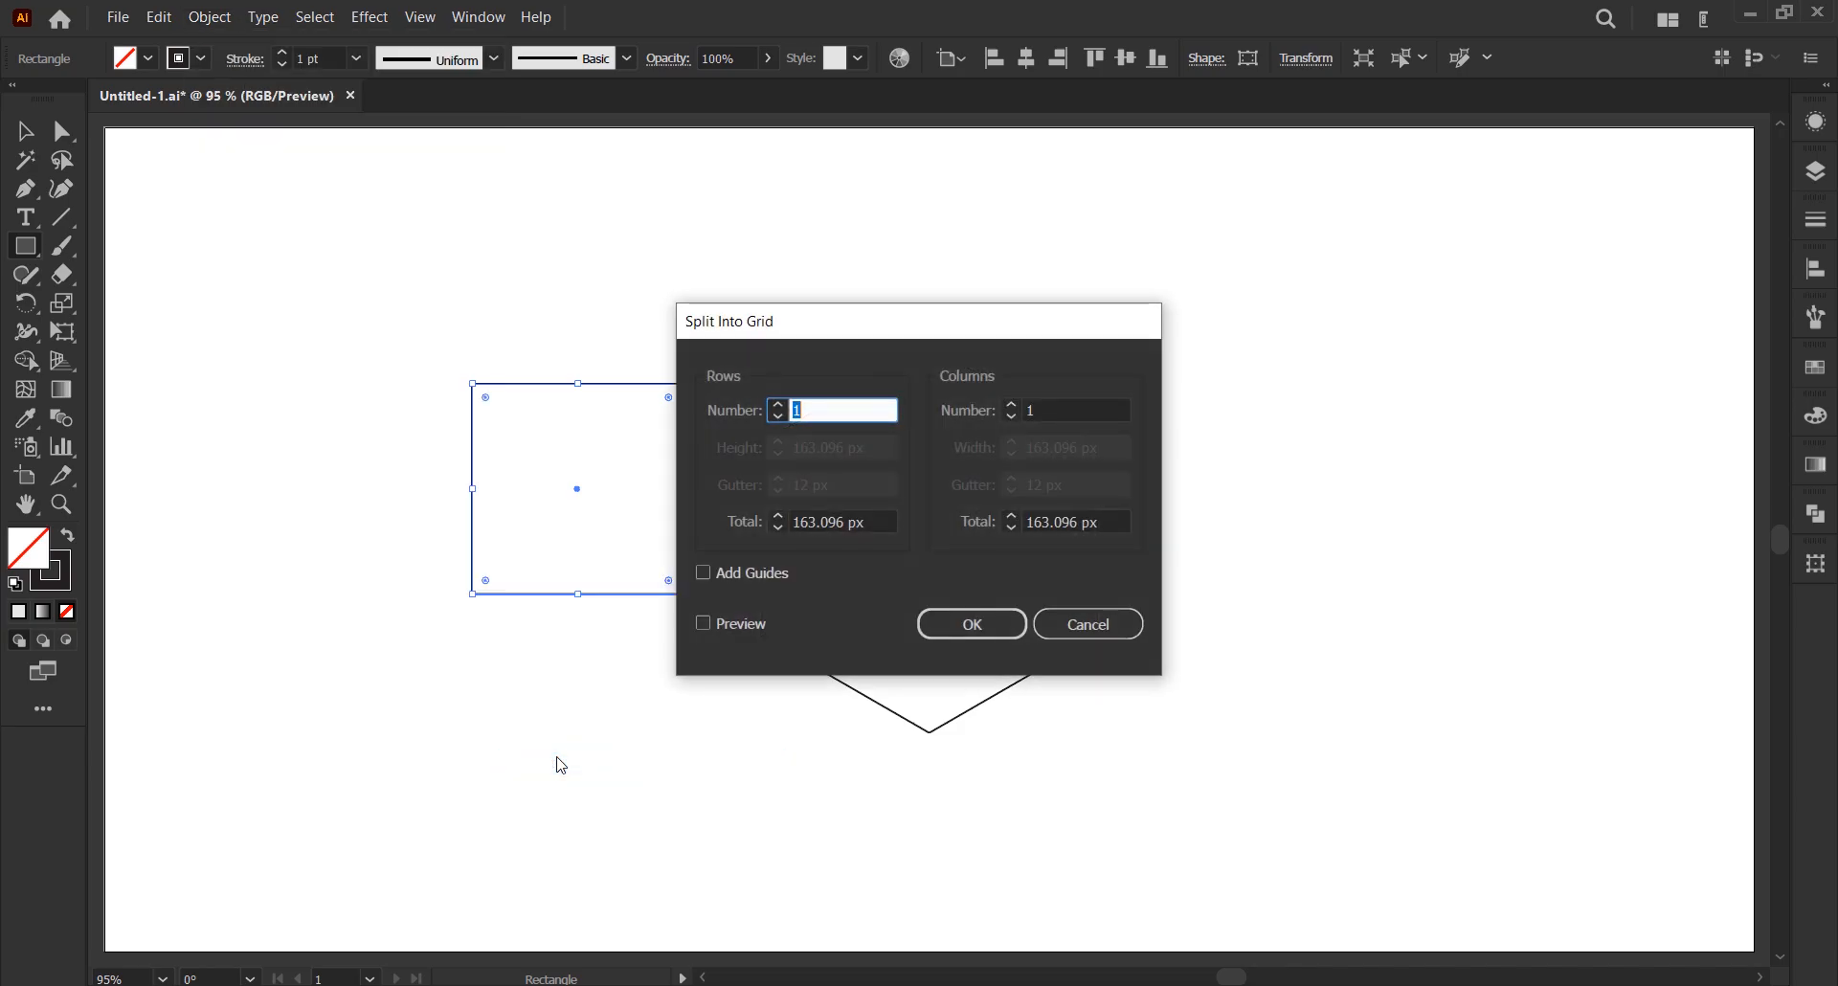
pyautogui.click(700, 625)
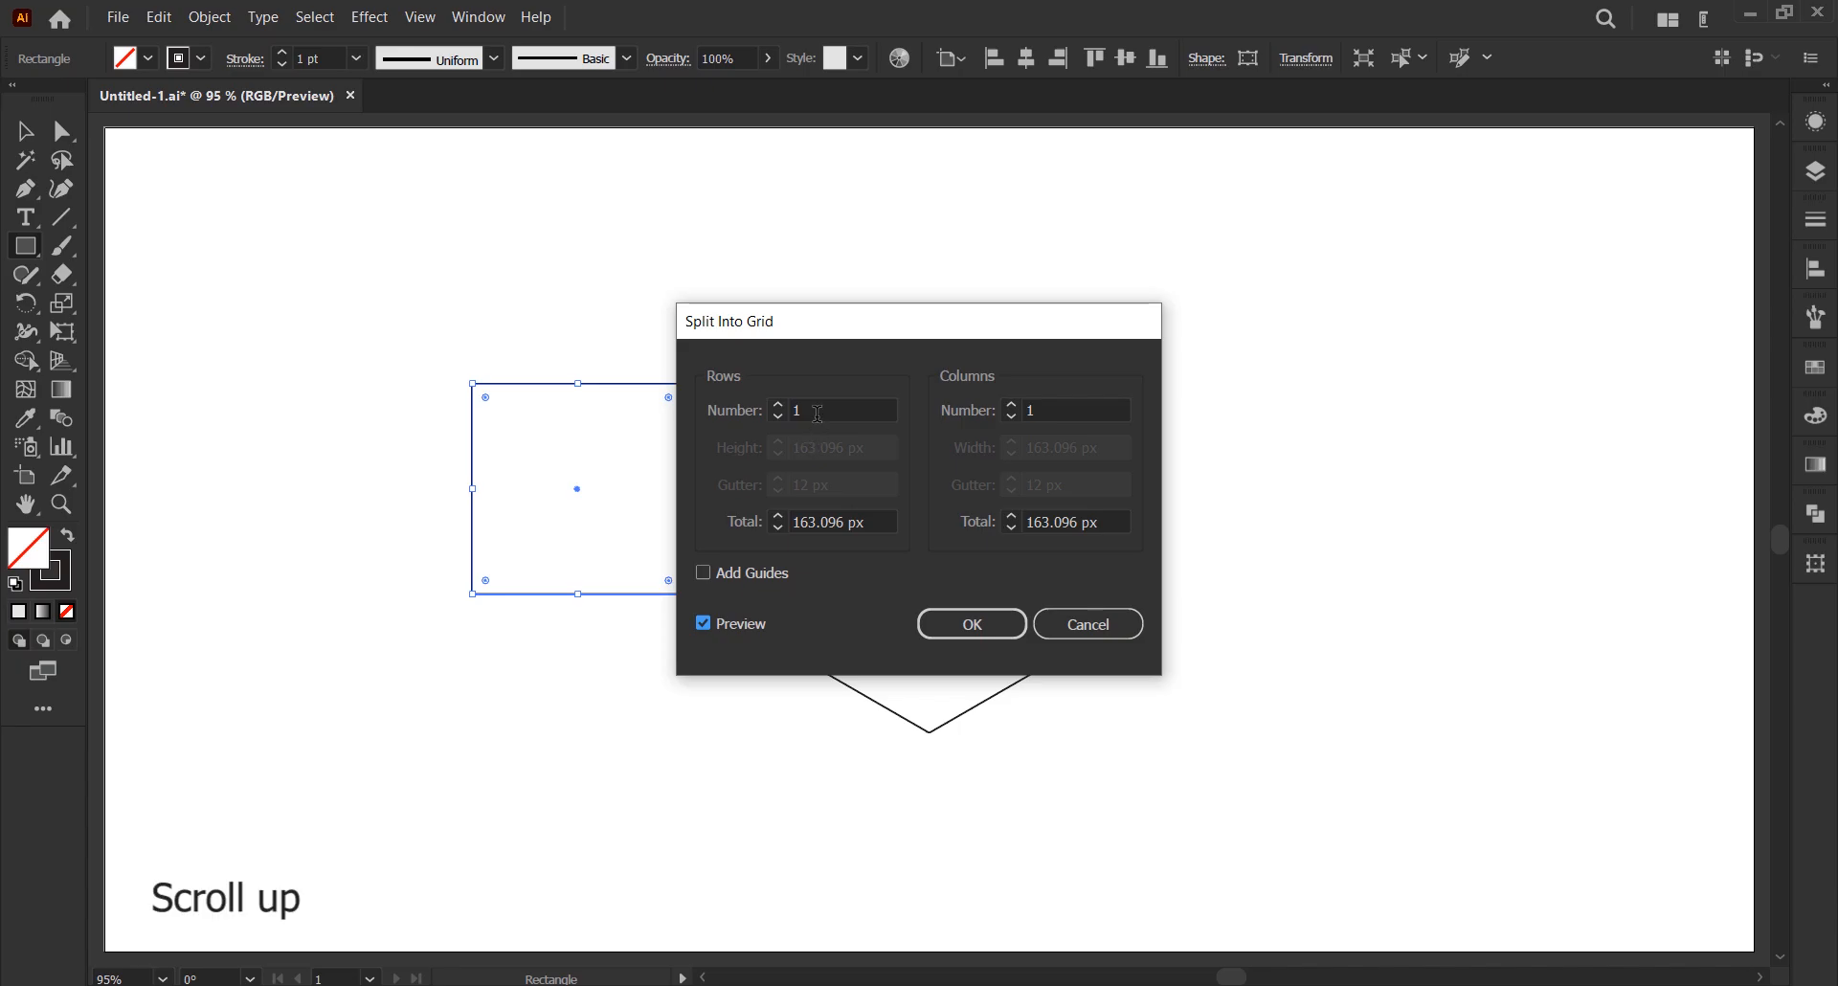
pyautogui.scroll(2, 818, 414)
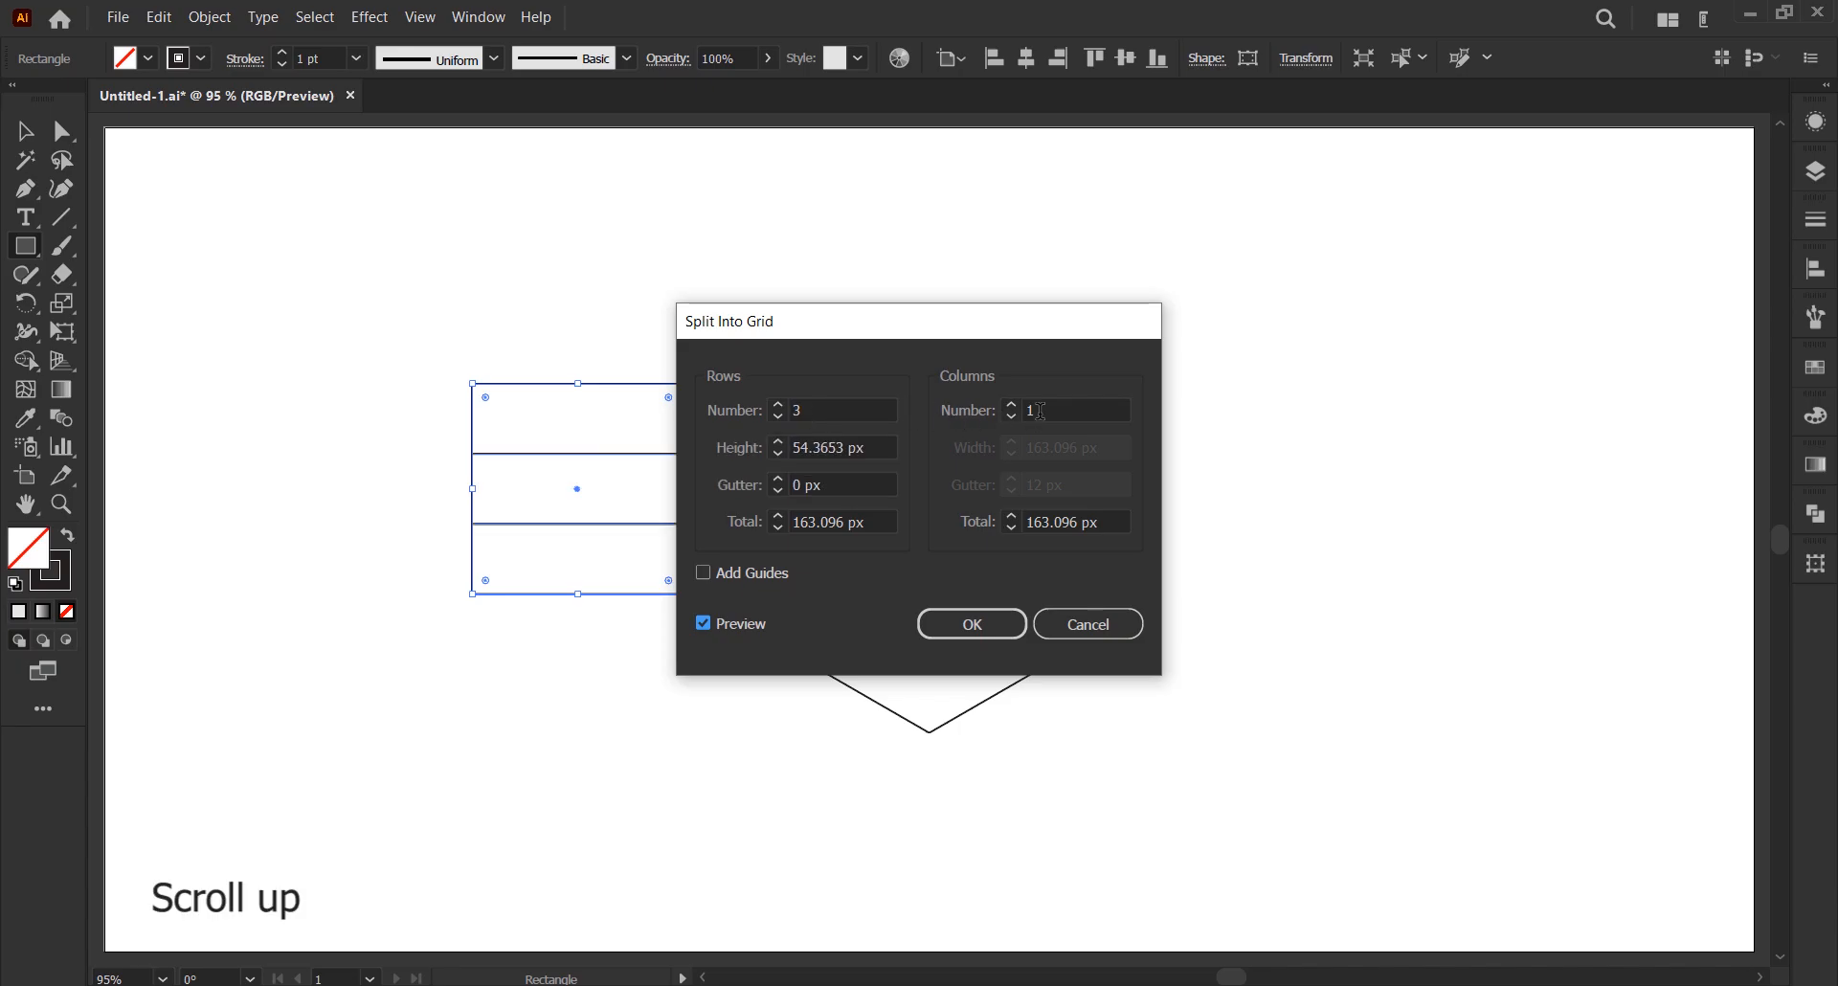
pyautogui.scroll(2, 1037, 417)
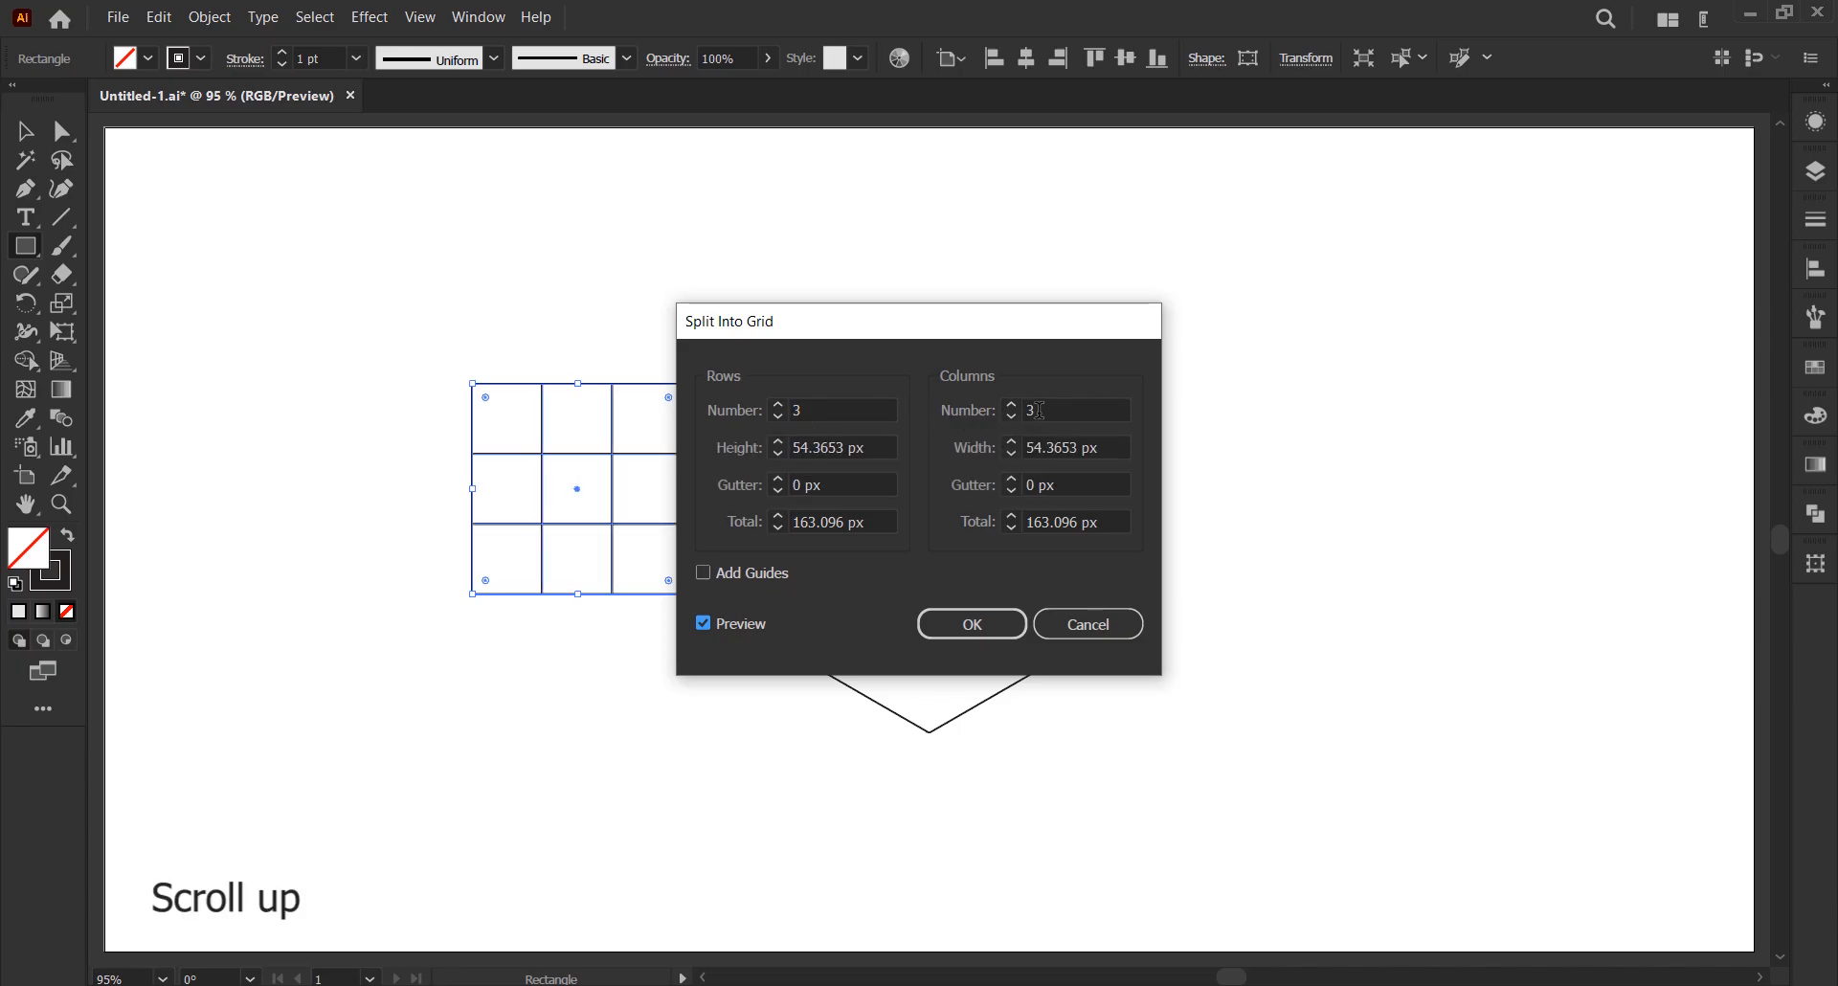
pyautogui.click(971, 624)
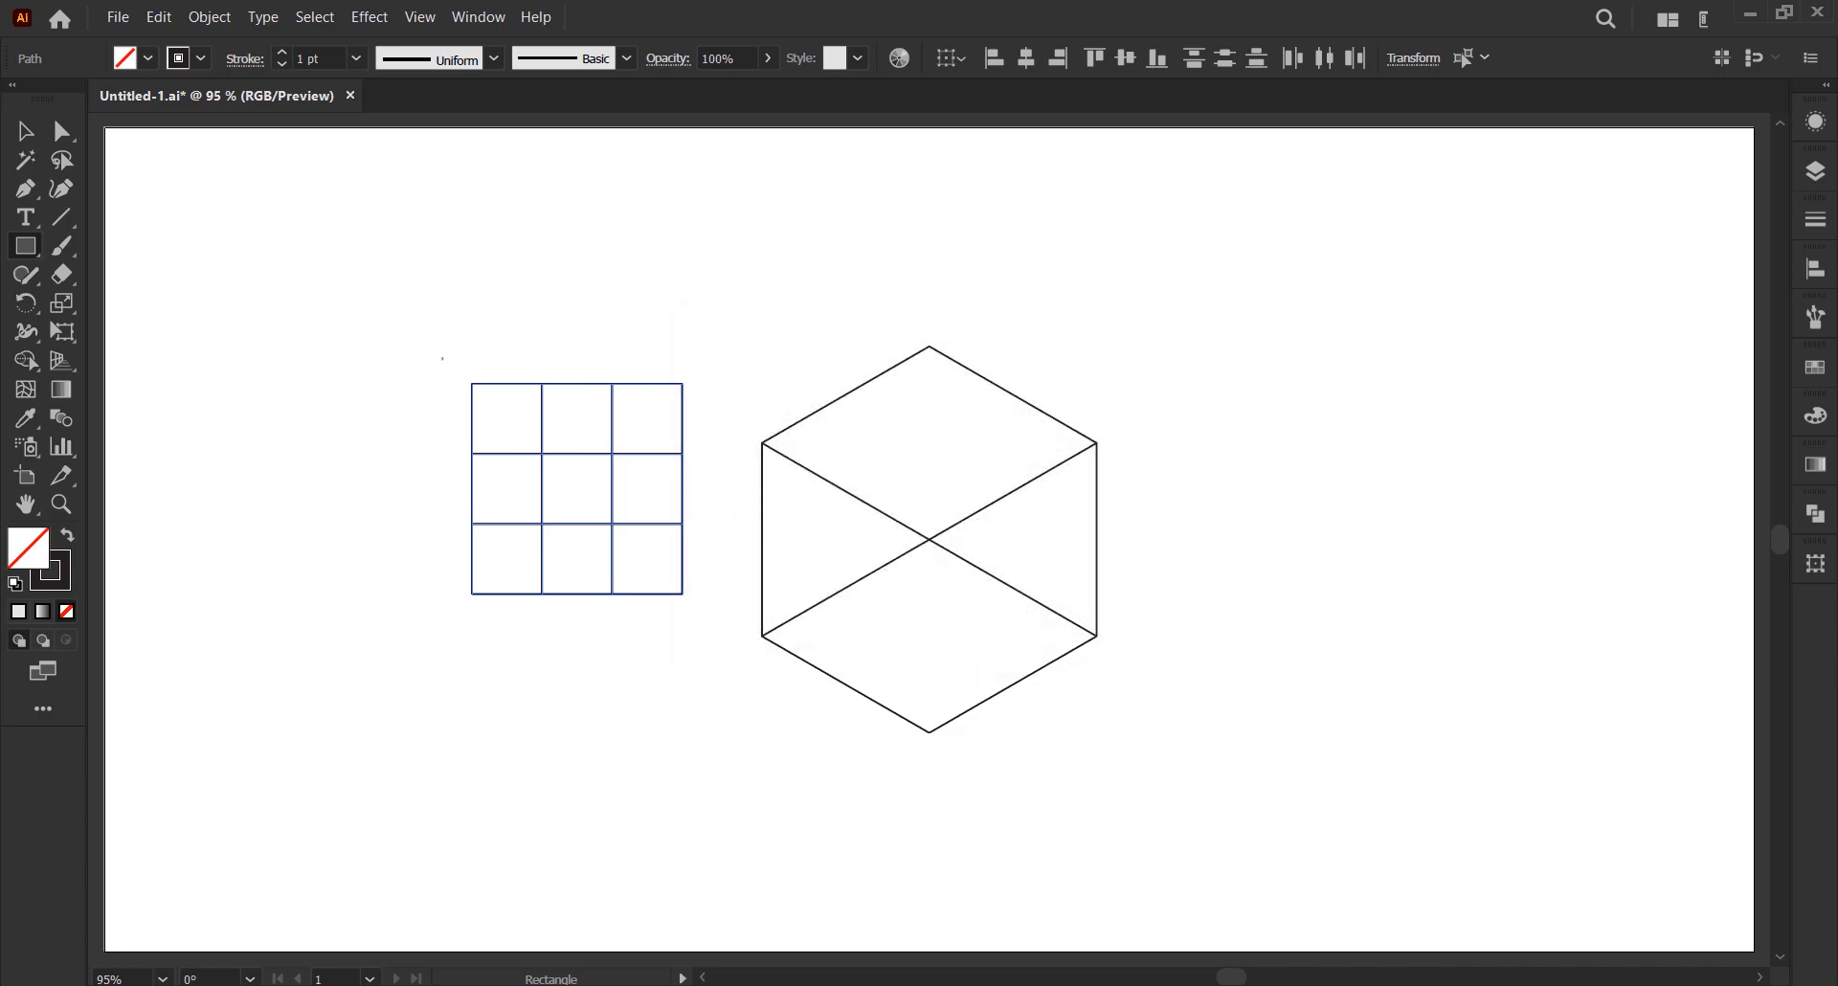
# - Free-distort the 3 by 3 grid so its four corners match the corners of the hexagon's upper rhombus
pyautogui.click(26, 131)
pyautogui.click(64, 335)
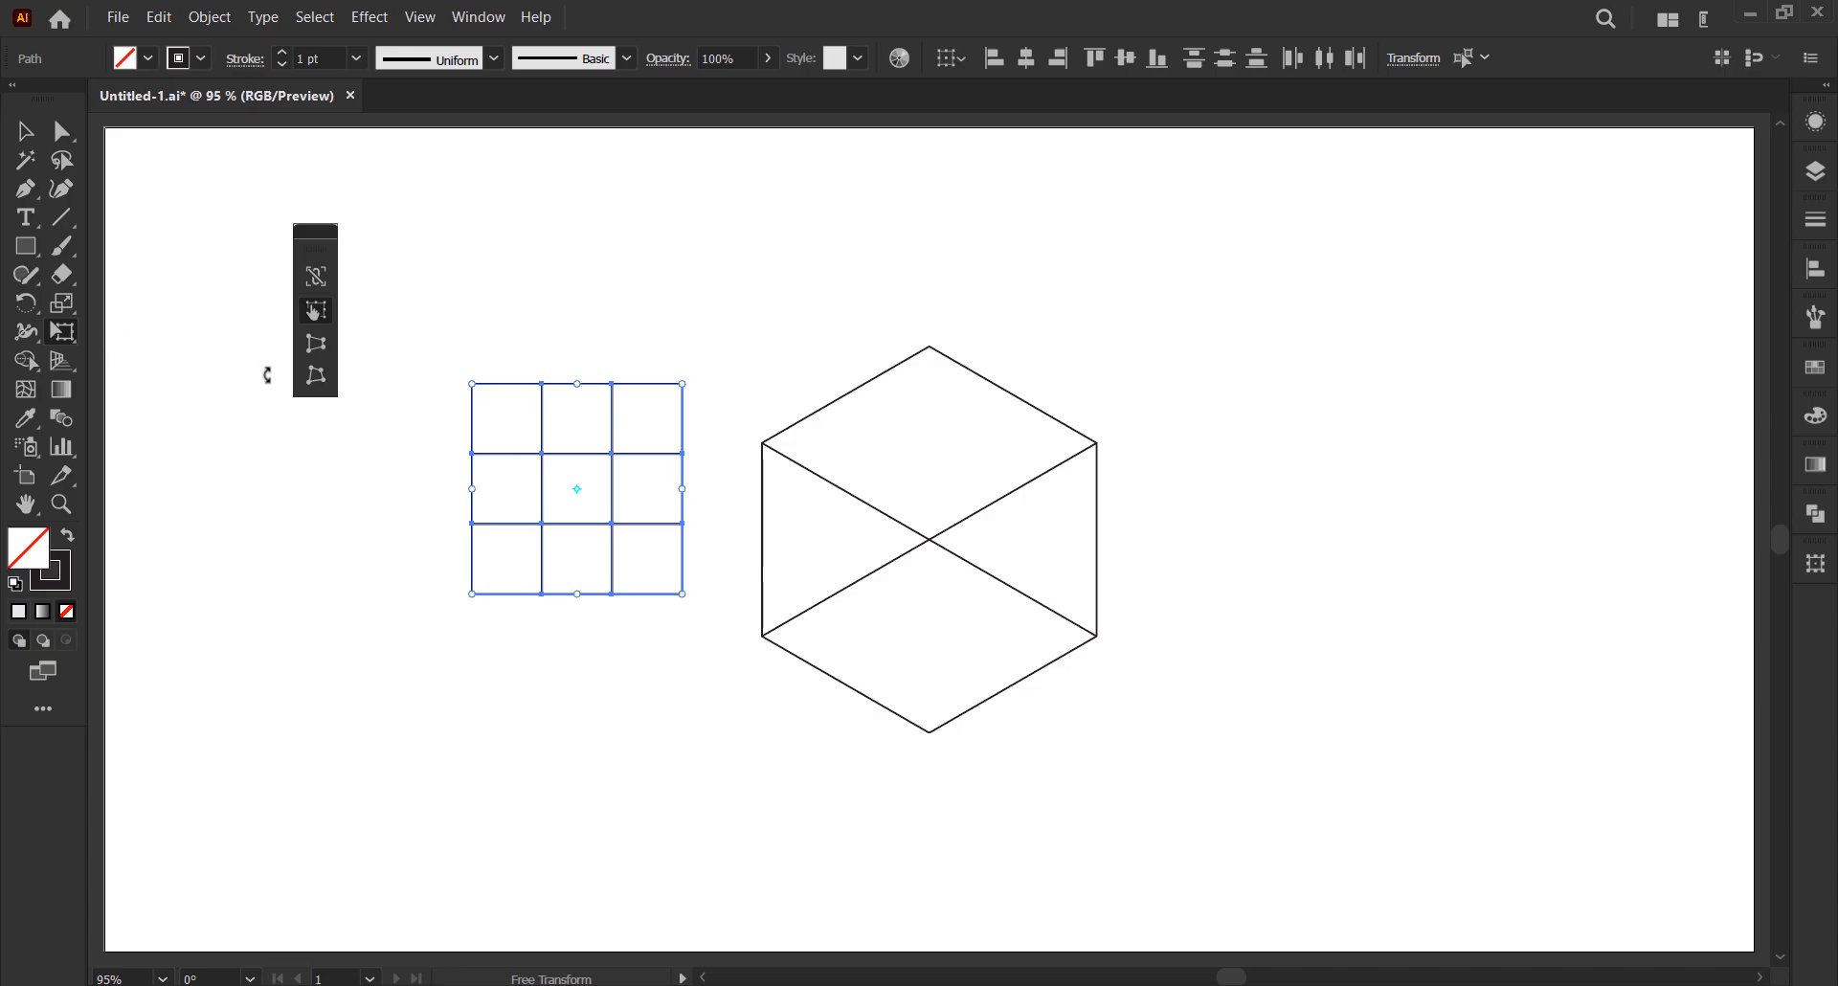
pyautogui.click(315, 385)
pyautogui.moveTo(682, 594); pyautogui.dragTo(930, 541)
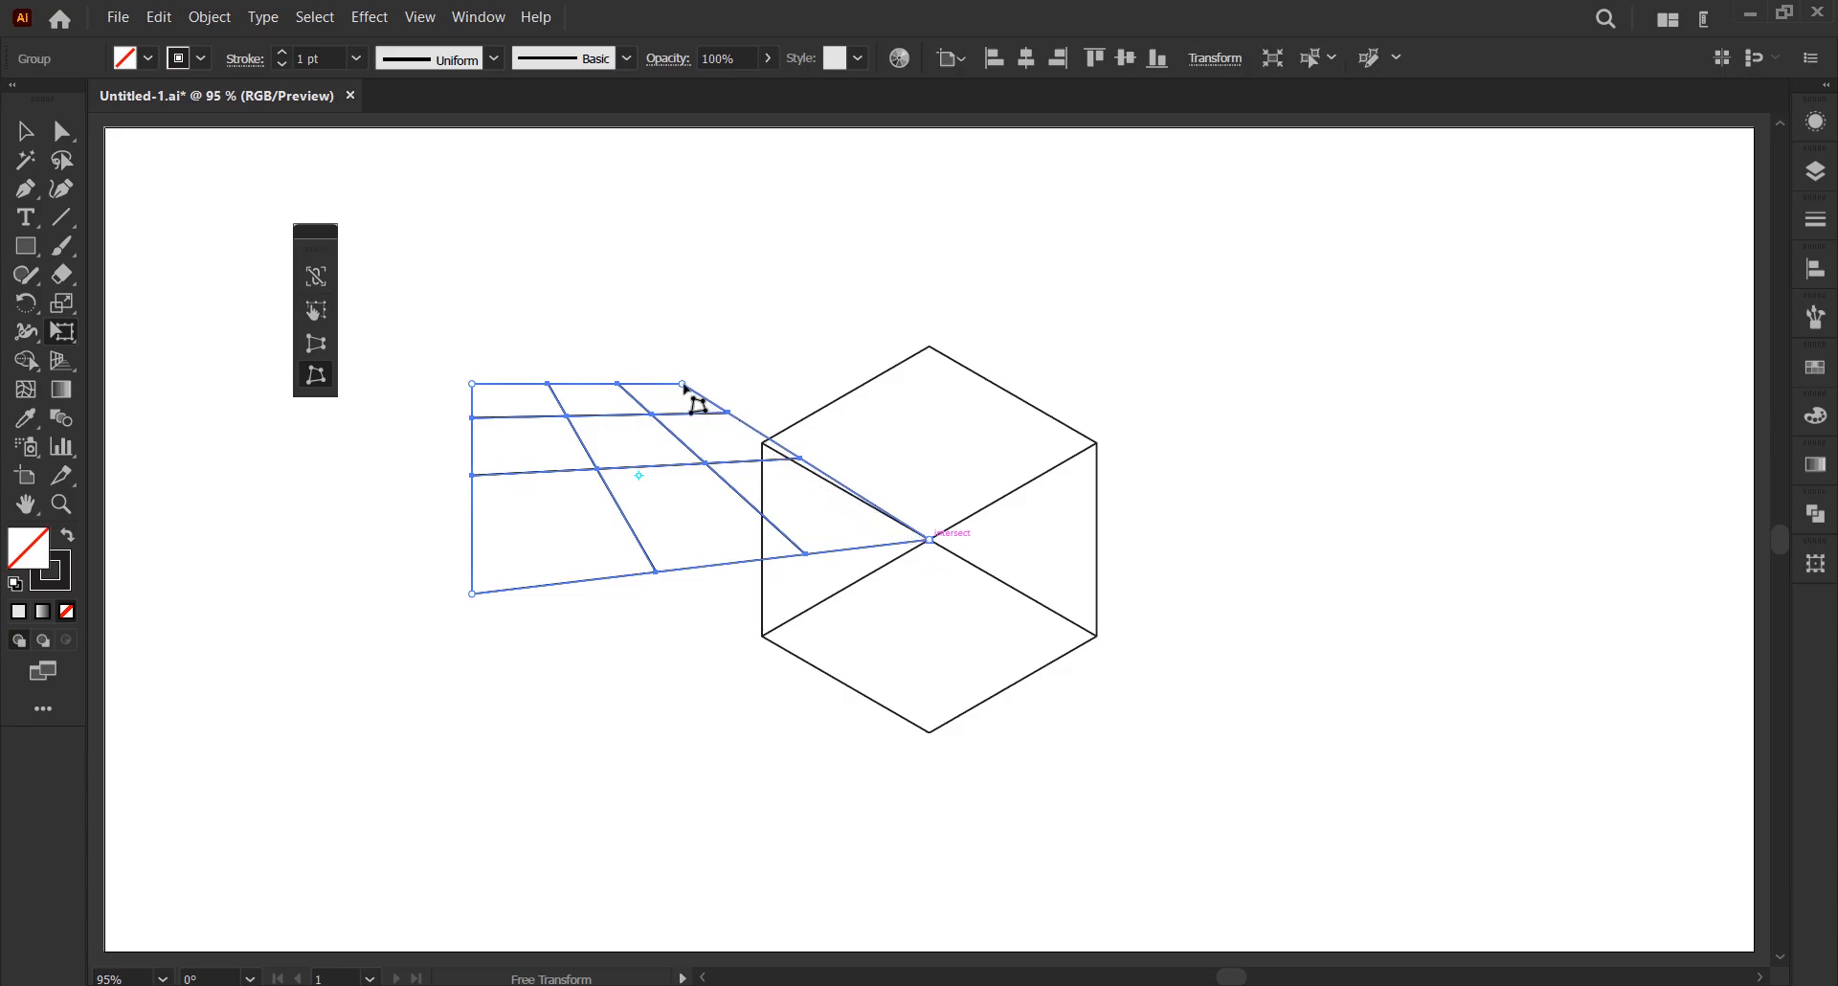
pyautogui.moveTo(682, 384); pyautogui.dragTo(1096, 443)
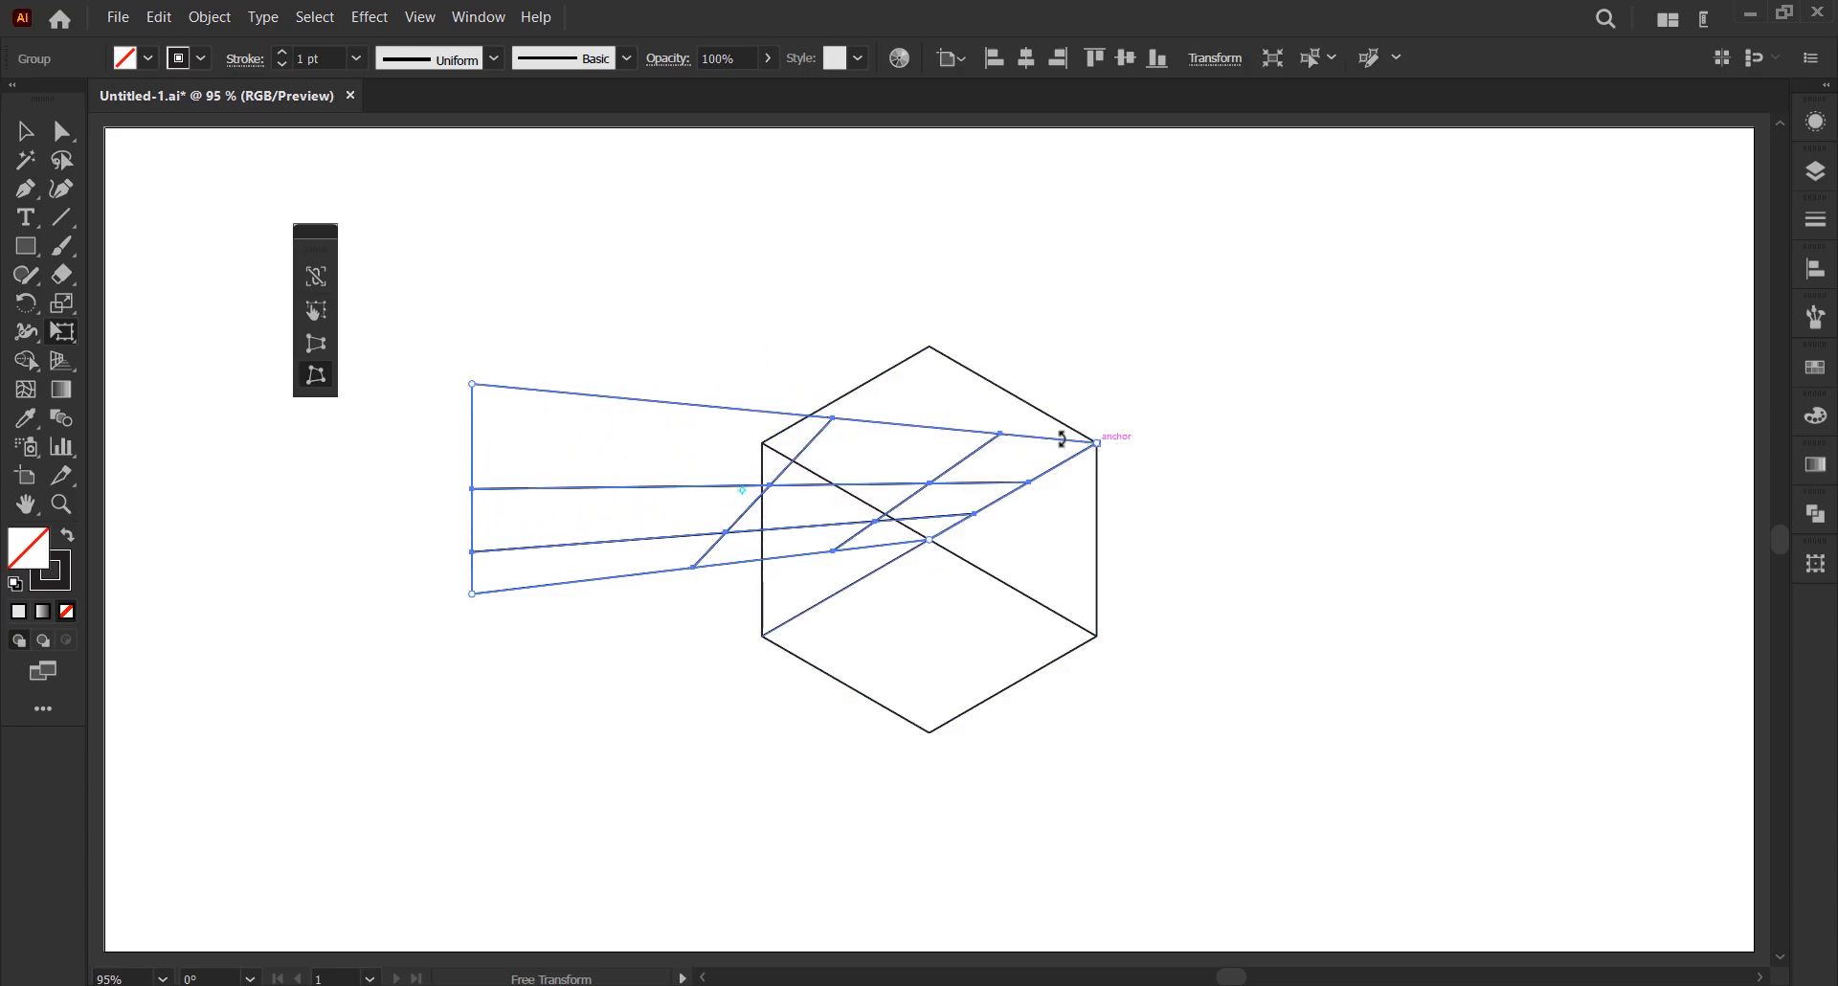
pyautogui.moveTo(473, 383); pyautogui.dragTo(928, 348)
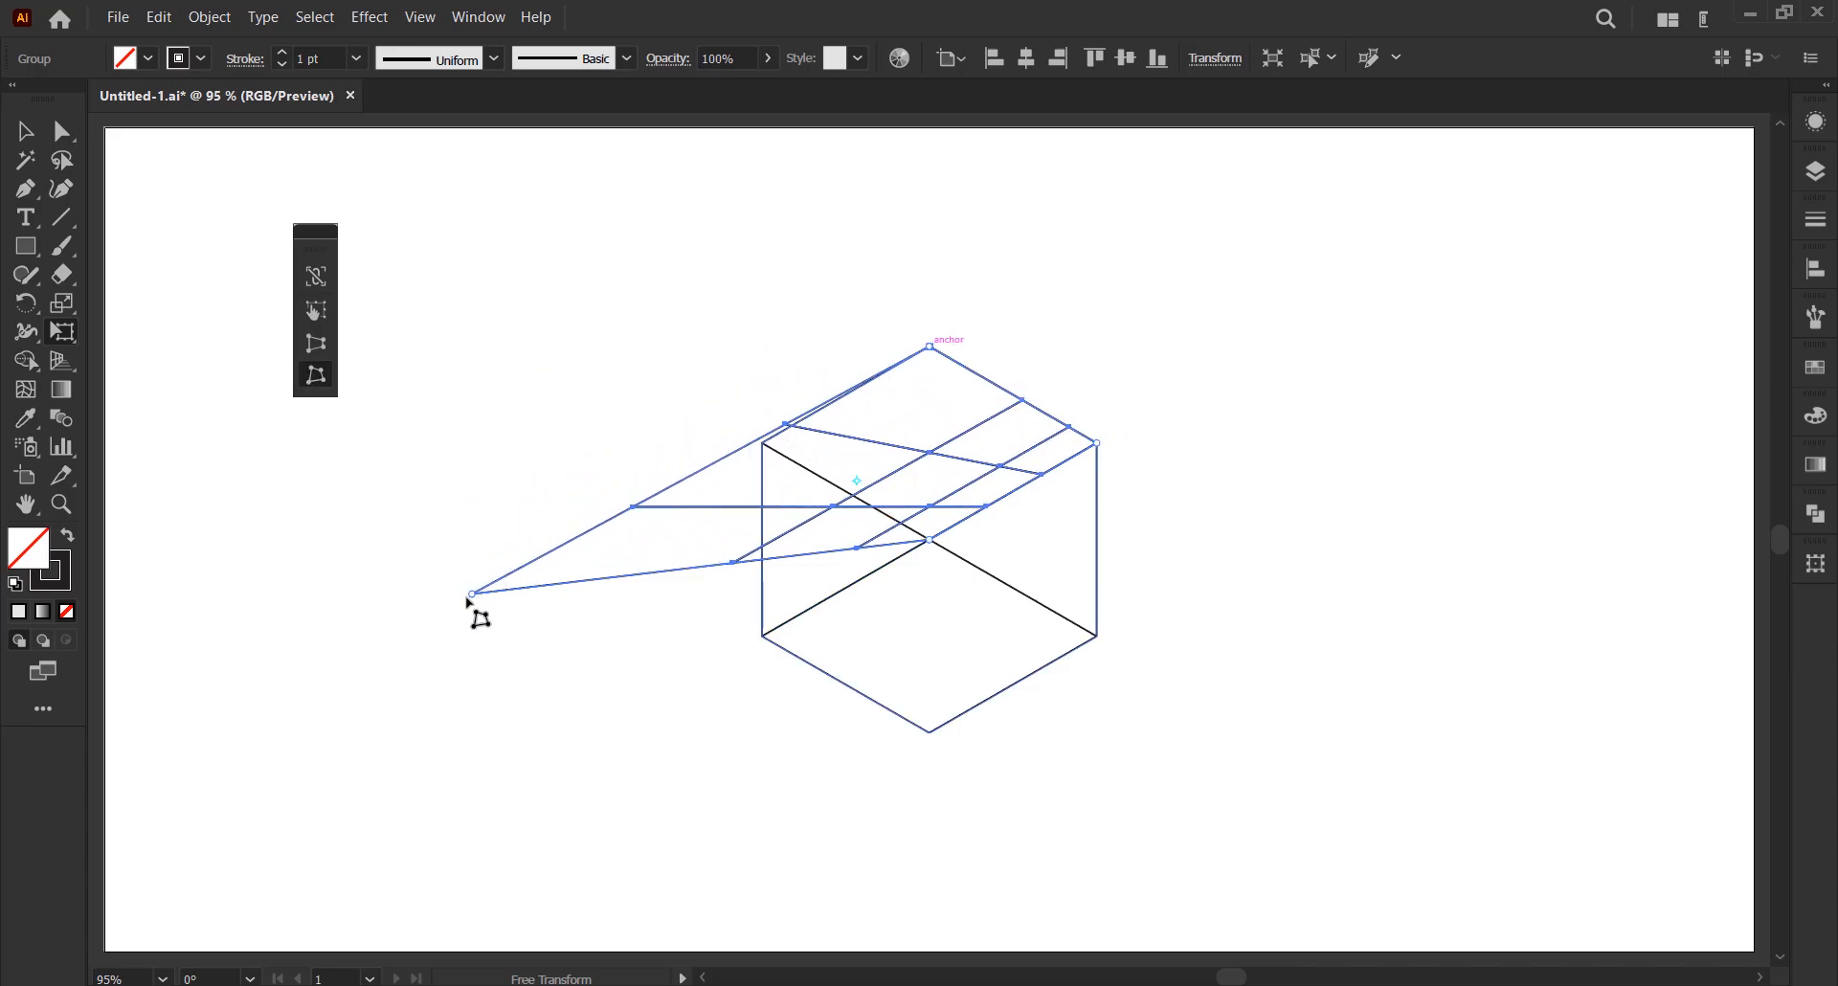
pyautogui.moveTo(473, 594); pyautogui.dragTo(763, 443)
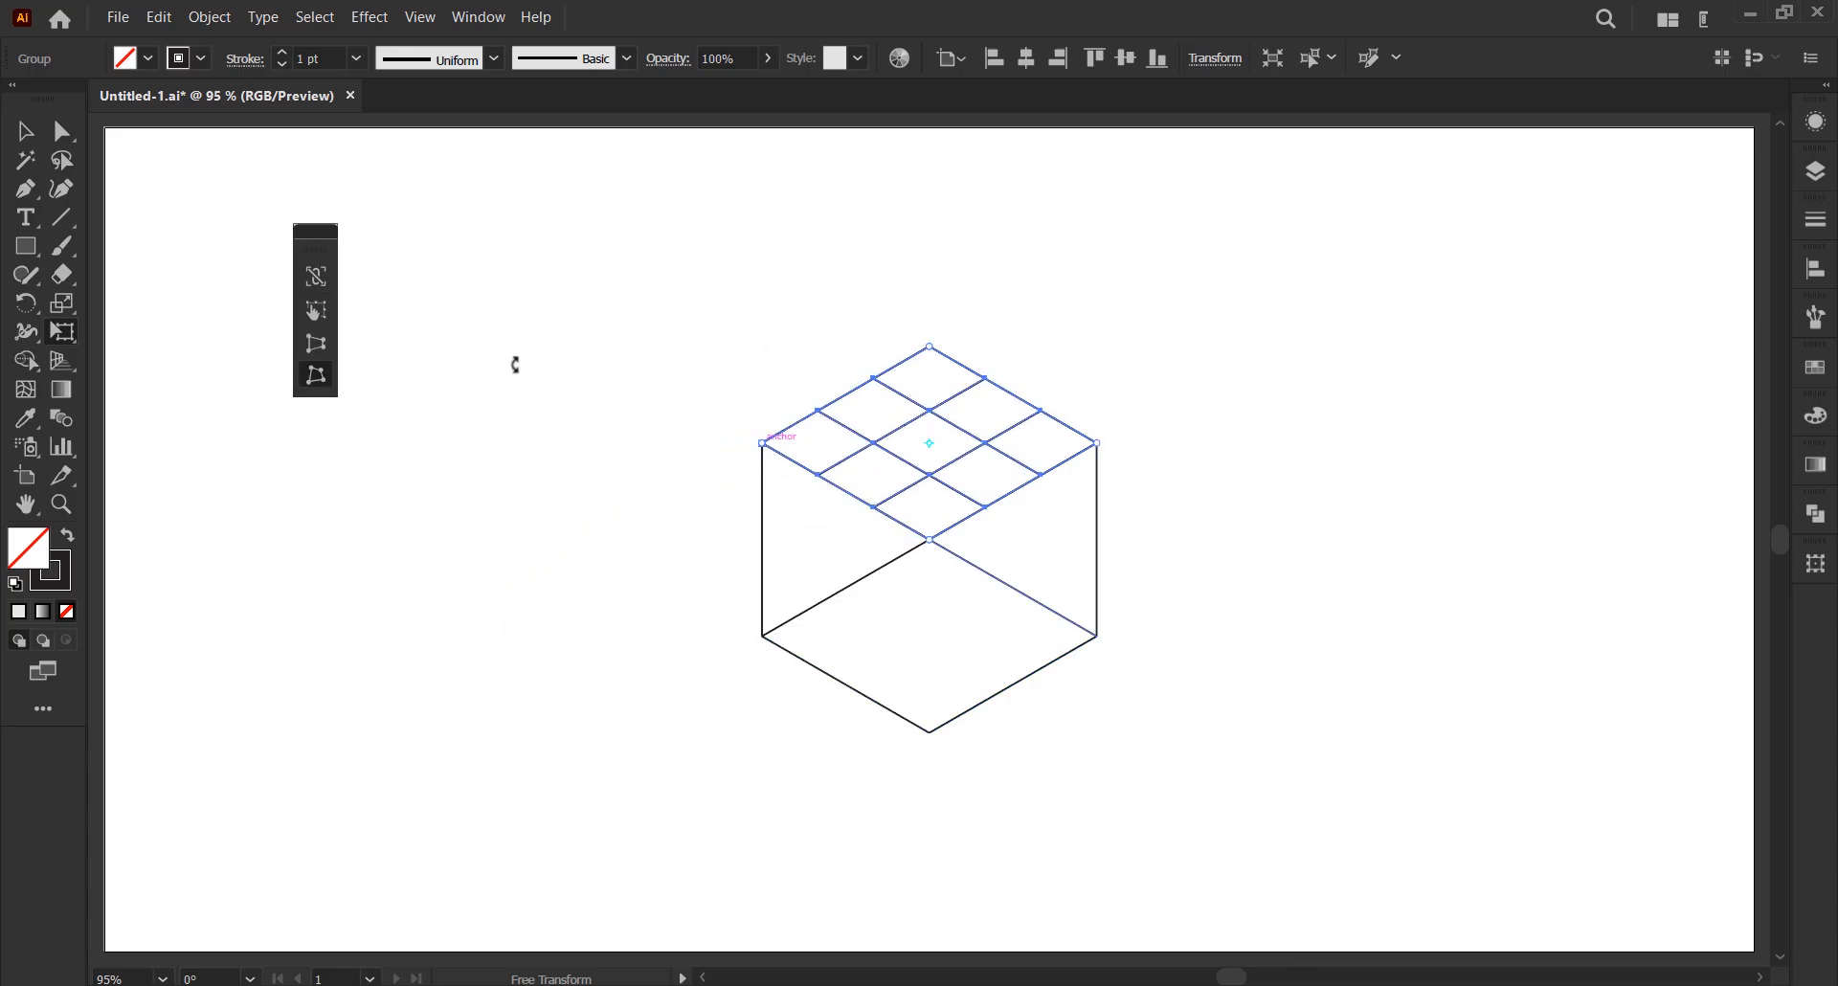
# - Group the hexagon, diagonals and distorted grid, and set the group's opacity to 50%
pyautogui.click(26, 131)
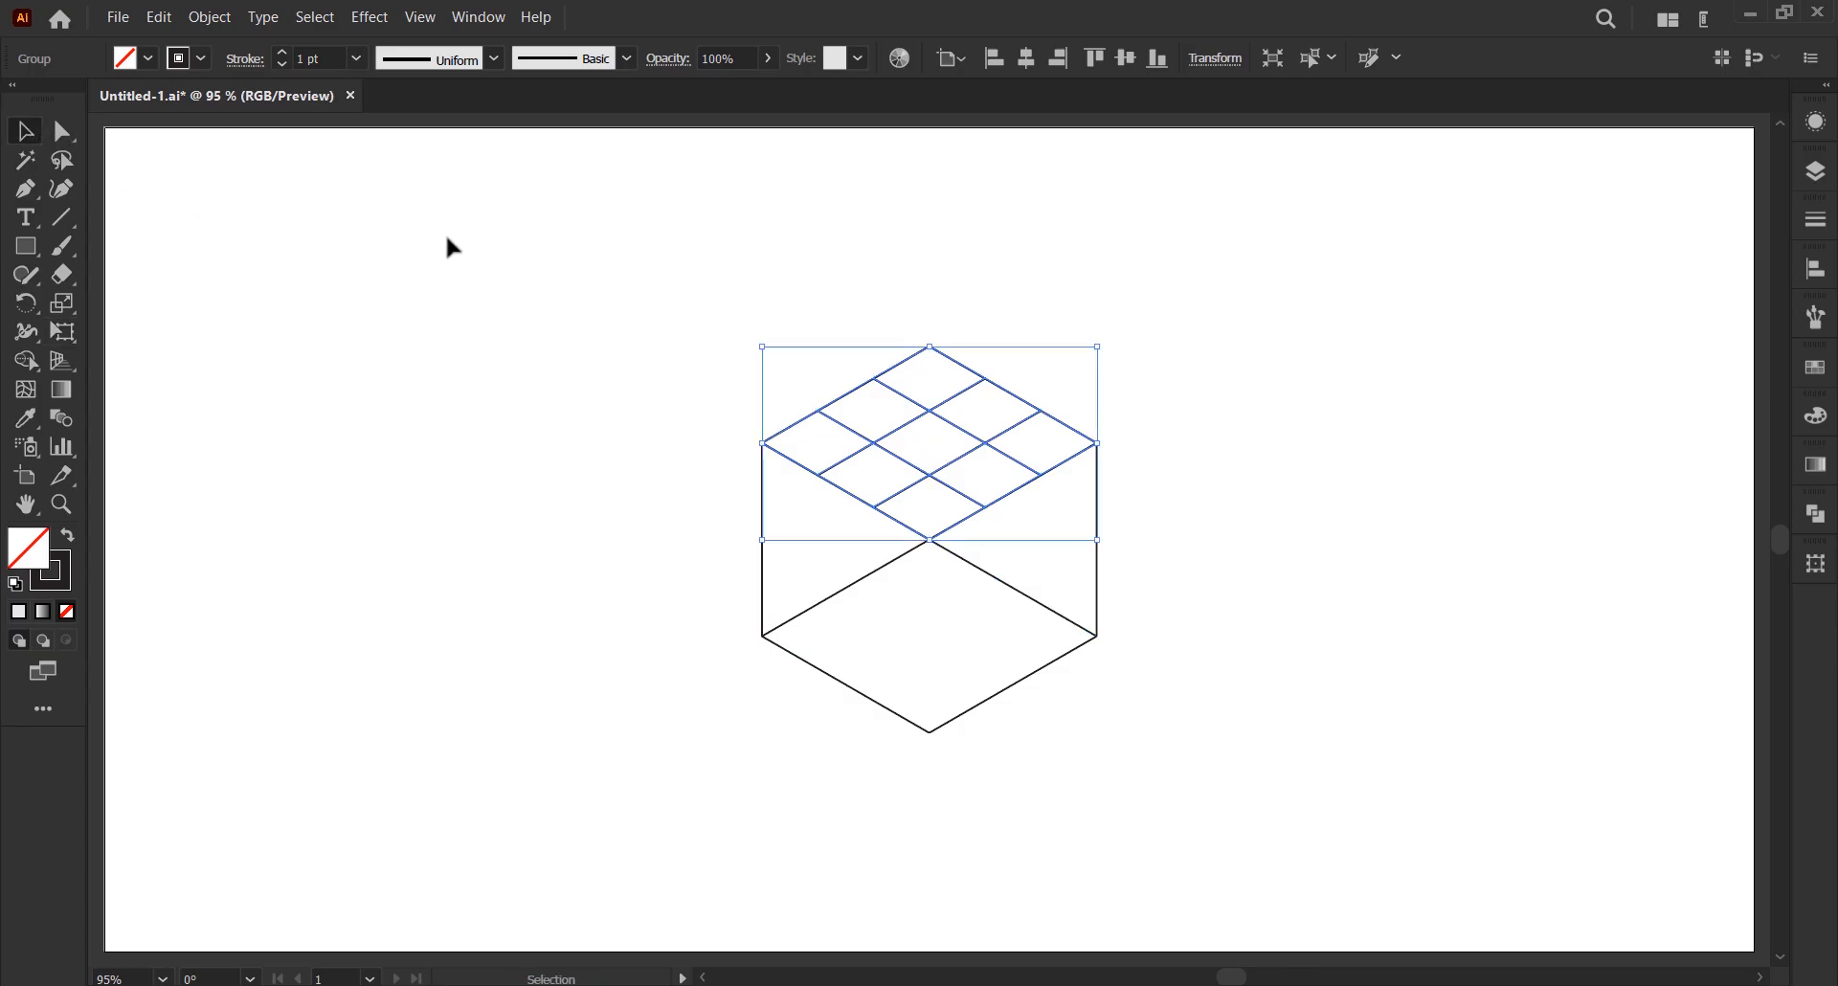
pyautogui.moveTo(700, 307); pyautogui.dragTo(1167, 729)
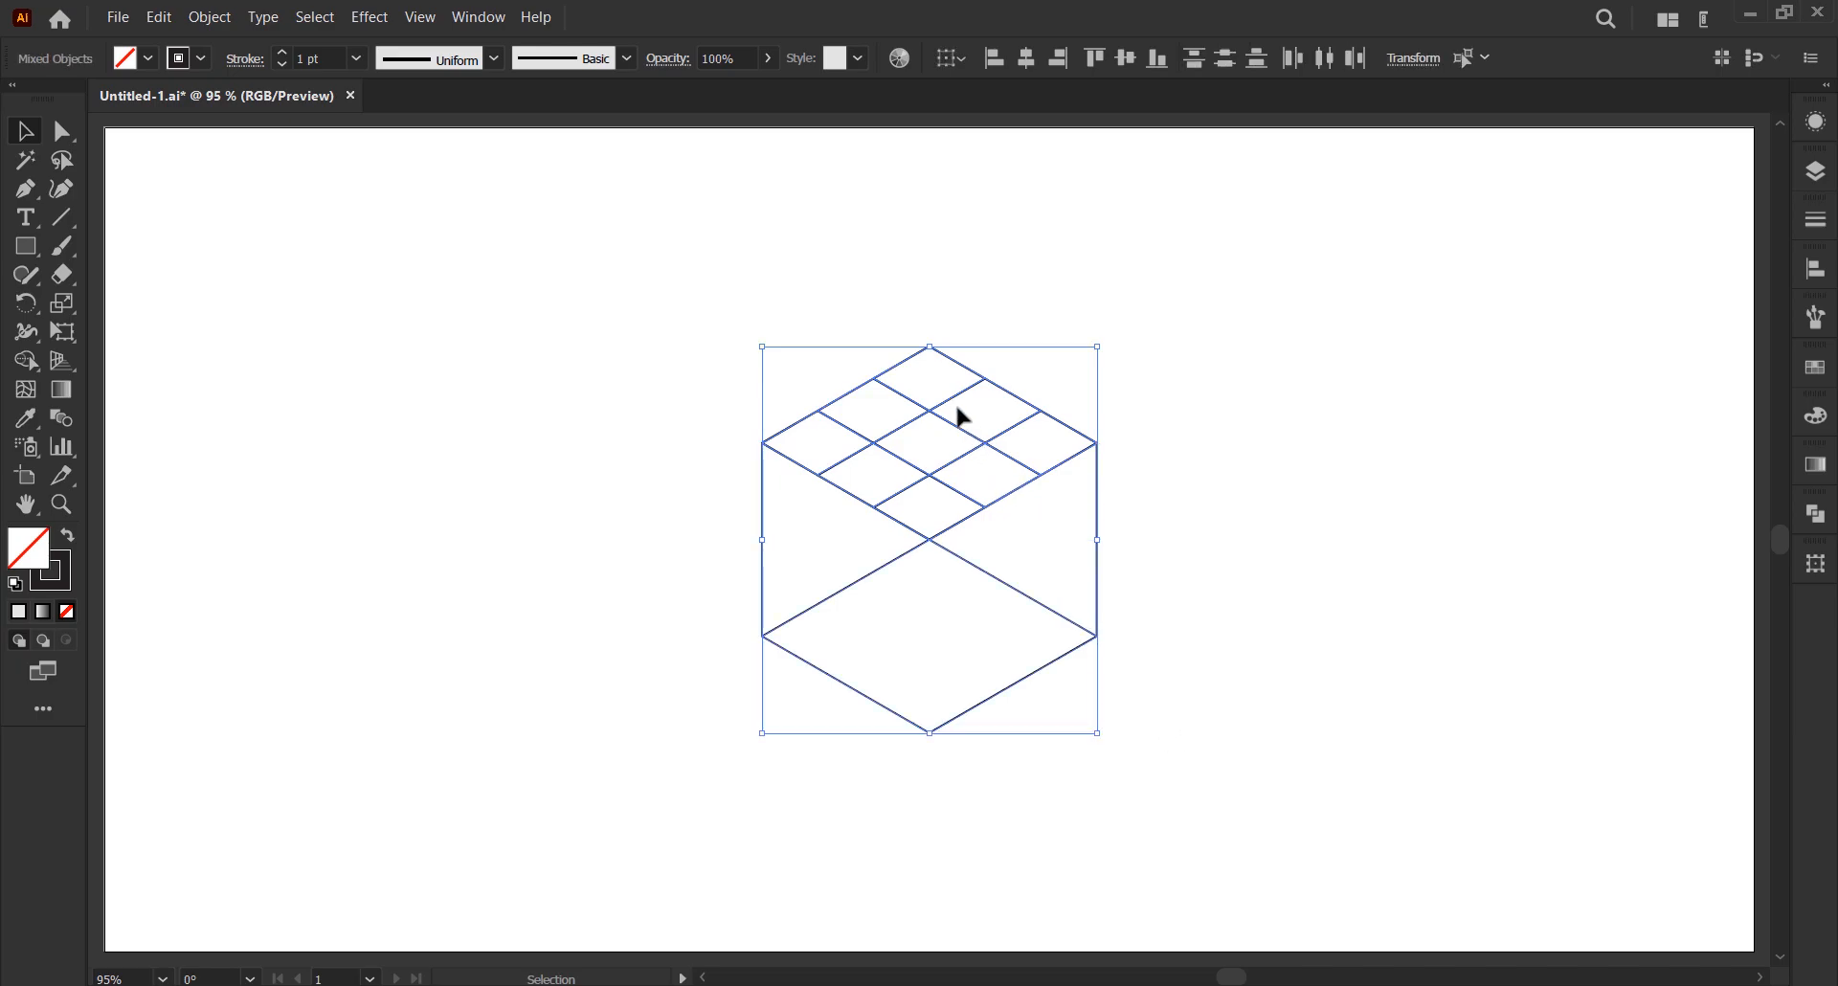
pyautogui.rightClick(936, 375)
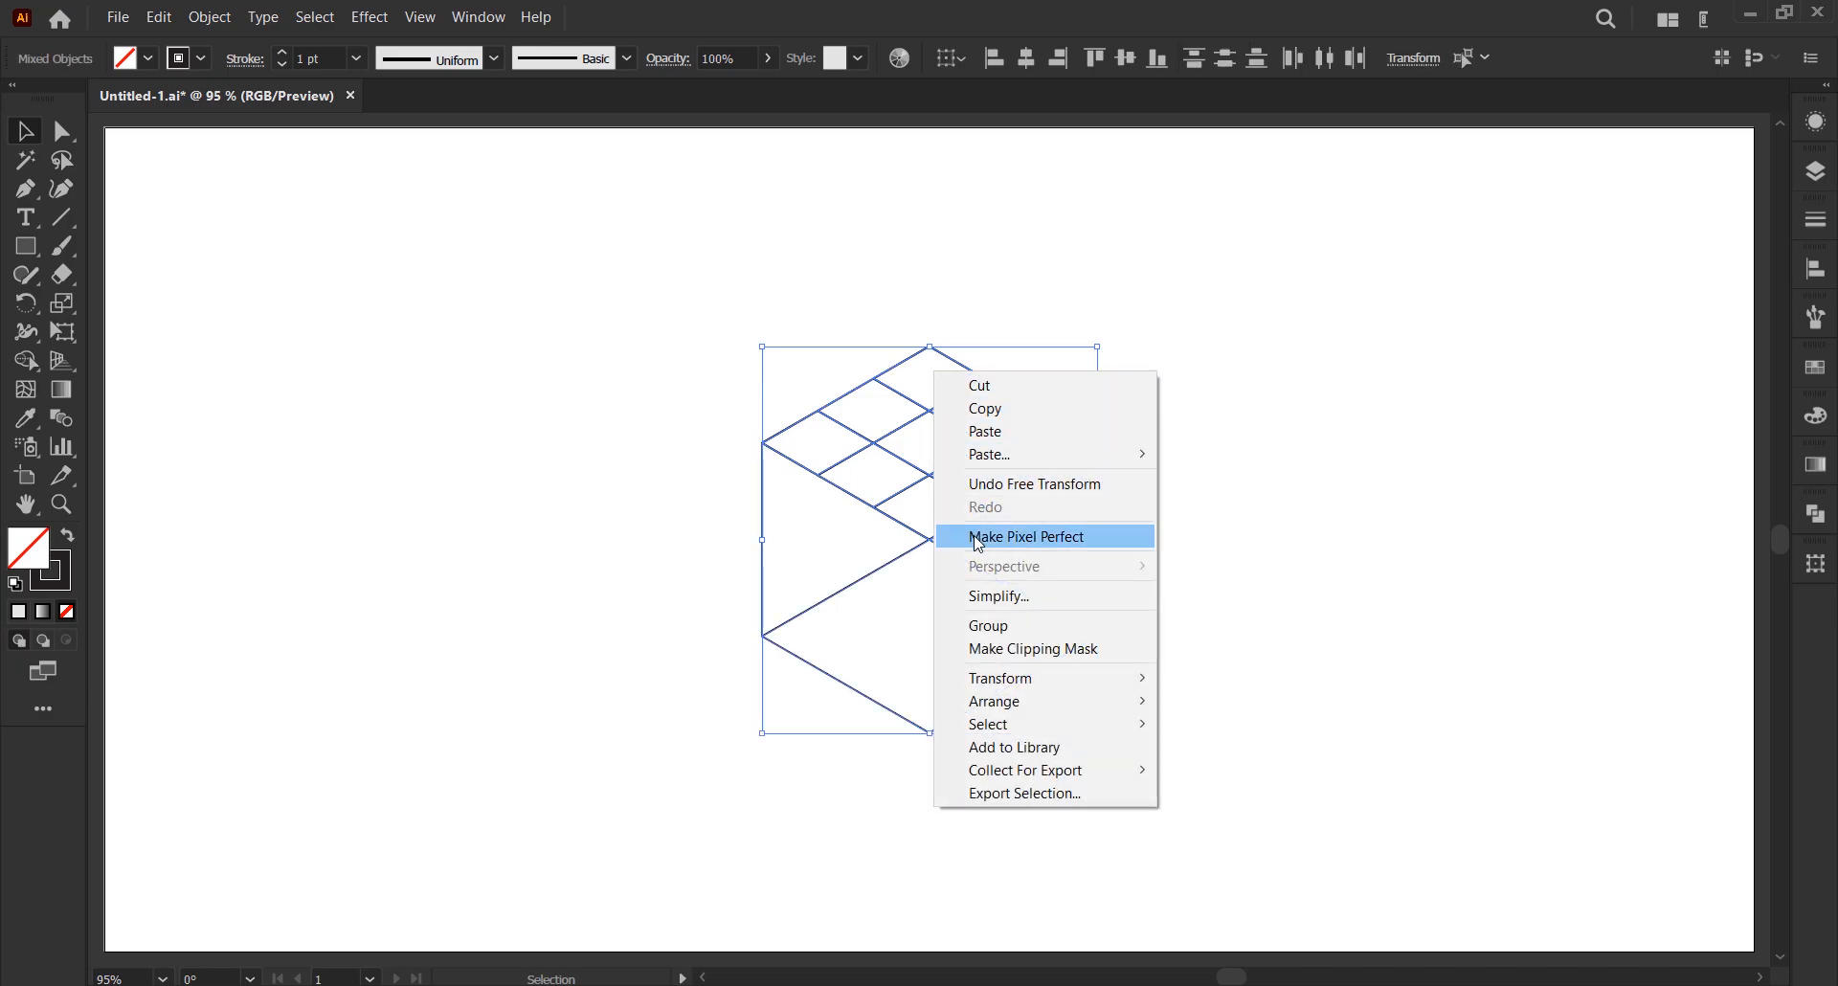
pyautogui.click(983, 625)
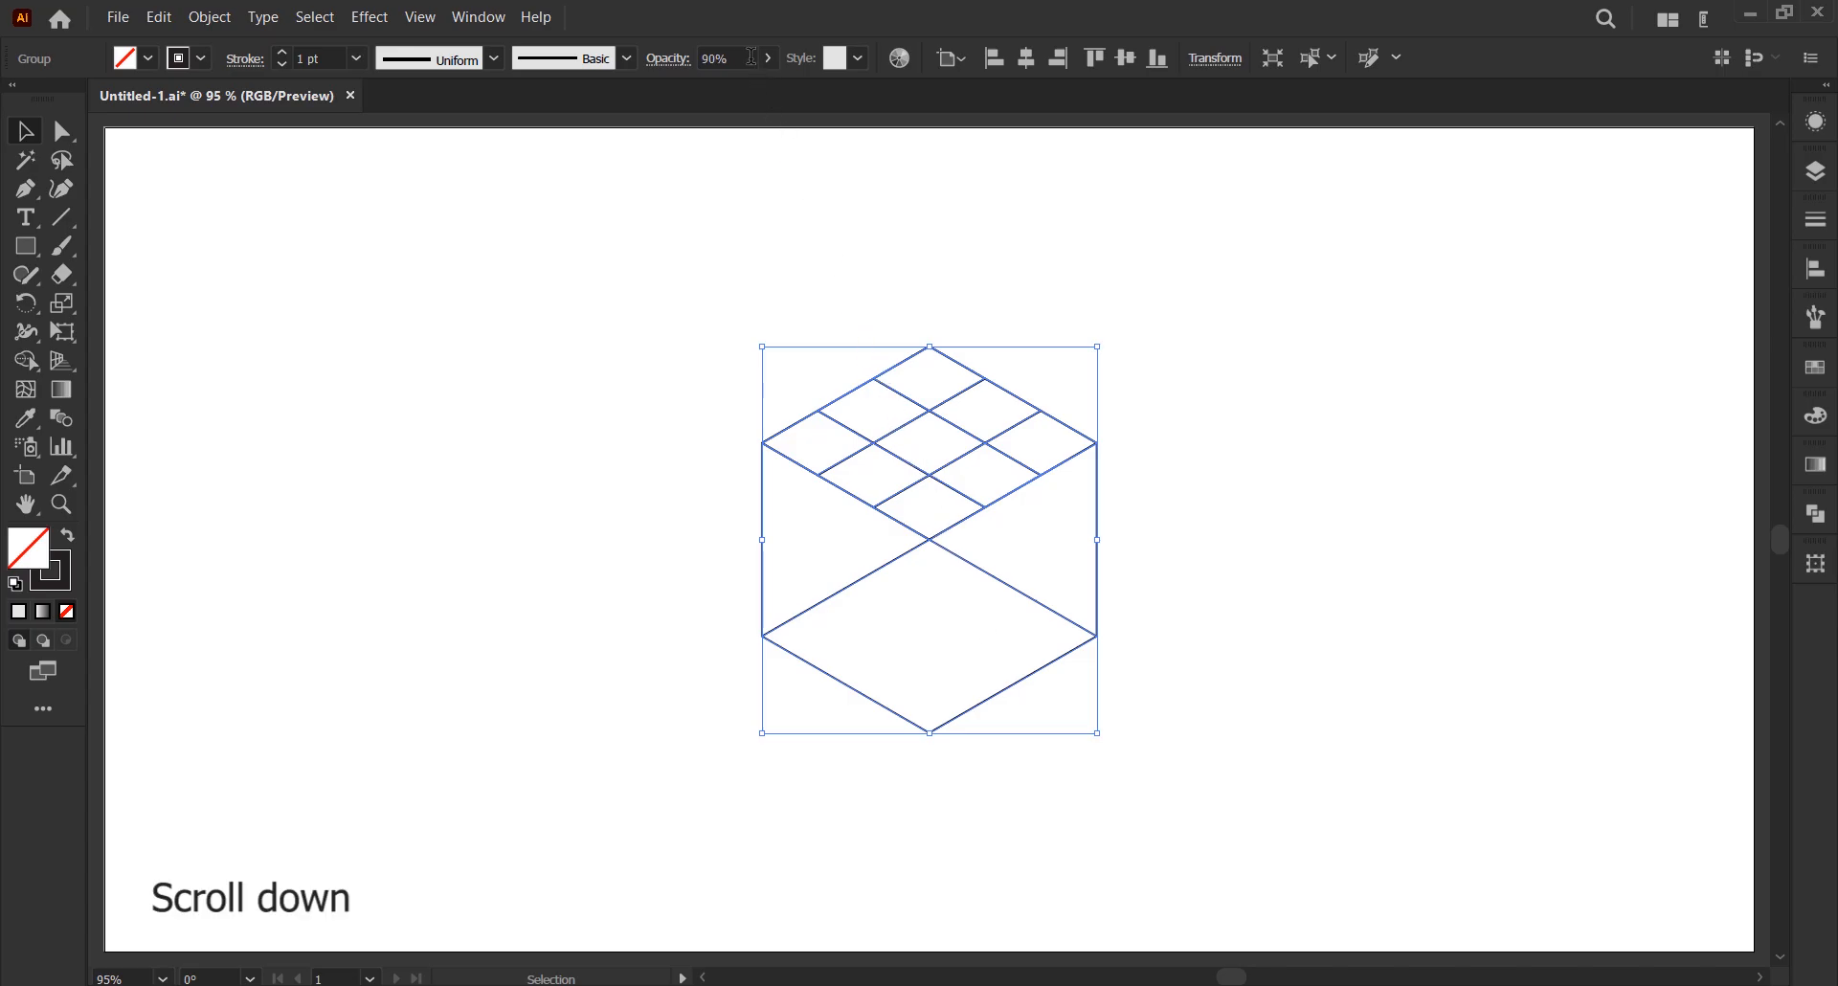
pyautogui.scroll(-1, 750, 56)
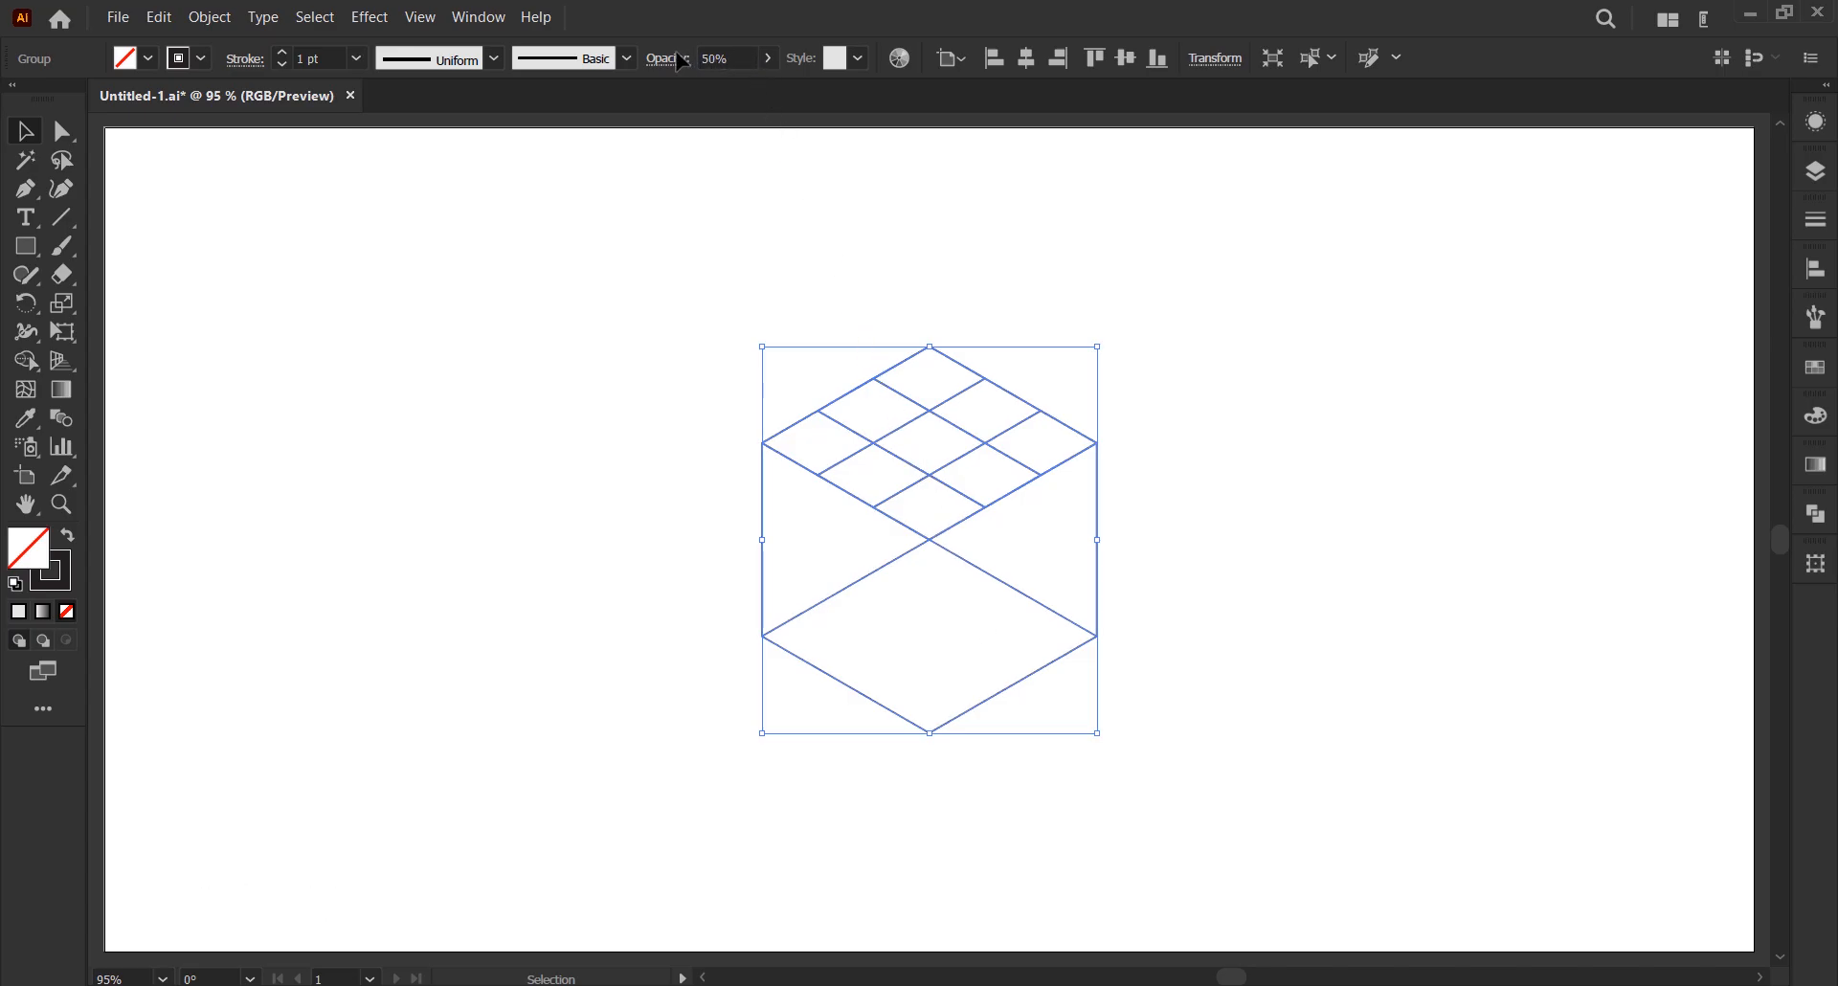
# - Lock the grouped construction lines
pyautogui.click(217, 28)
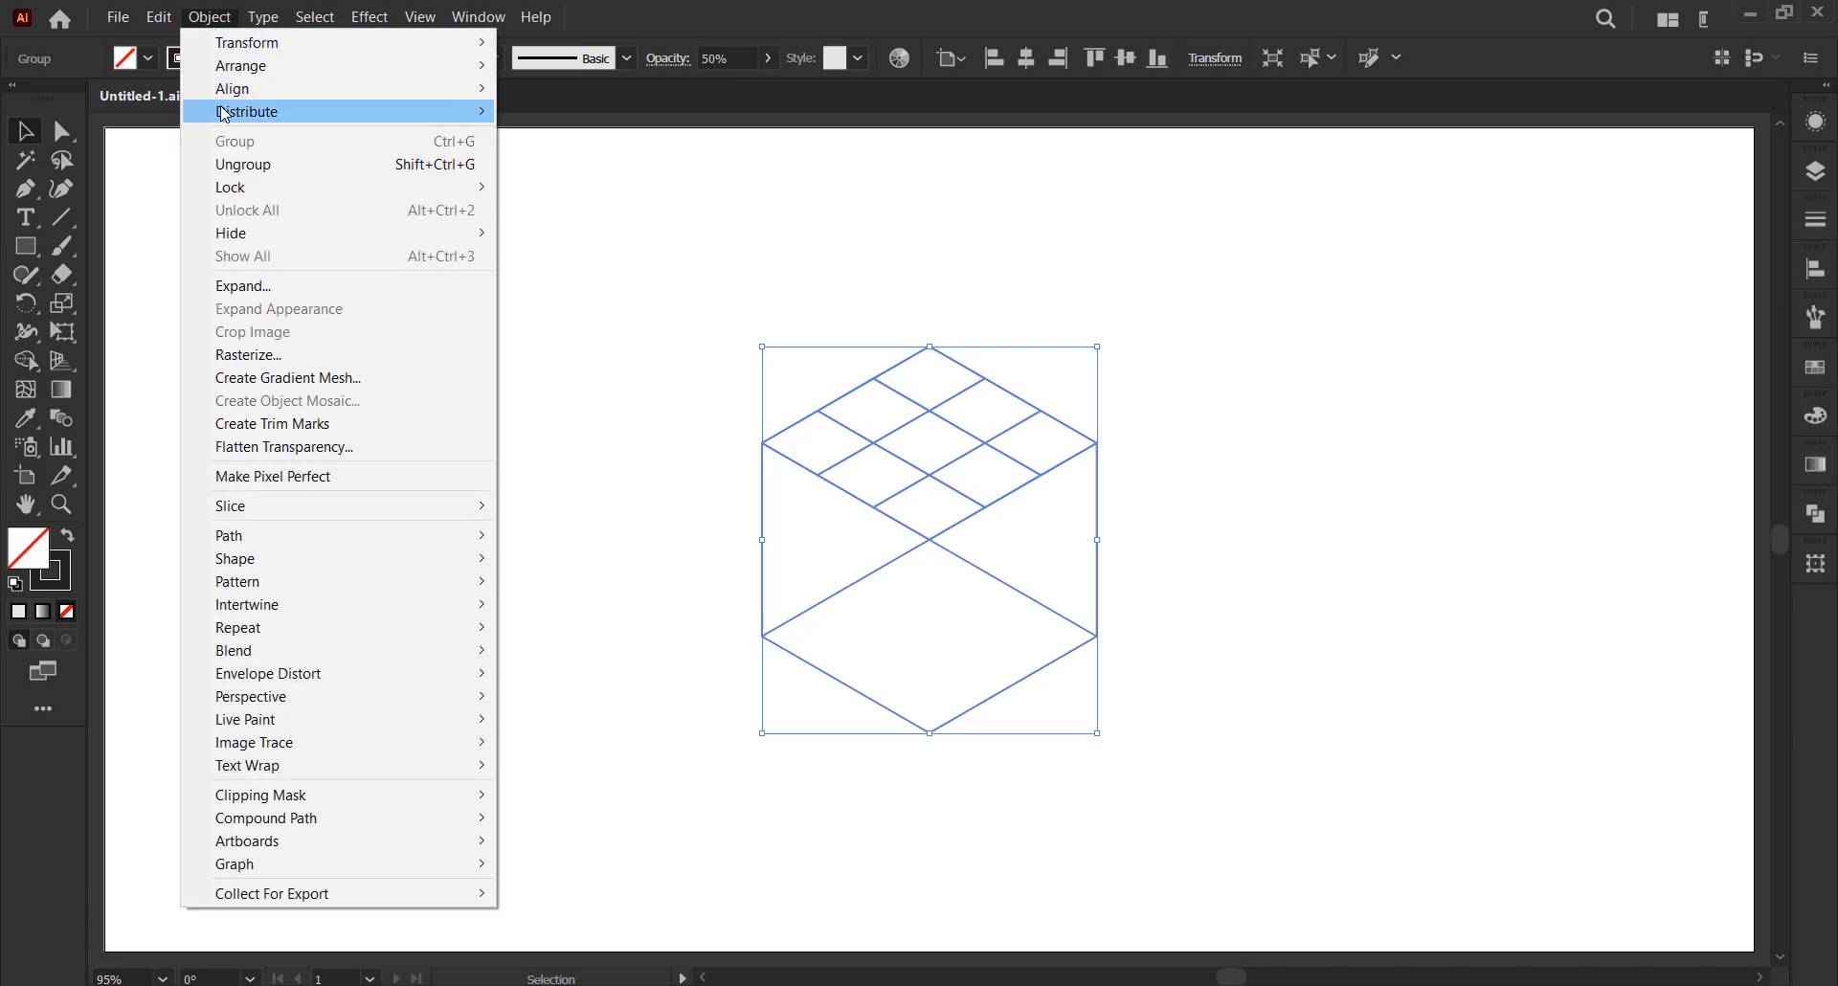
pyautogui.moveTo(228, 188)
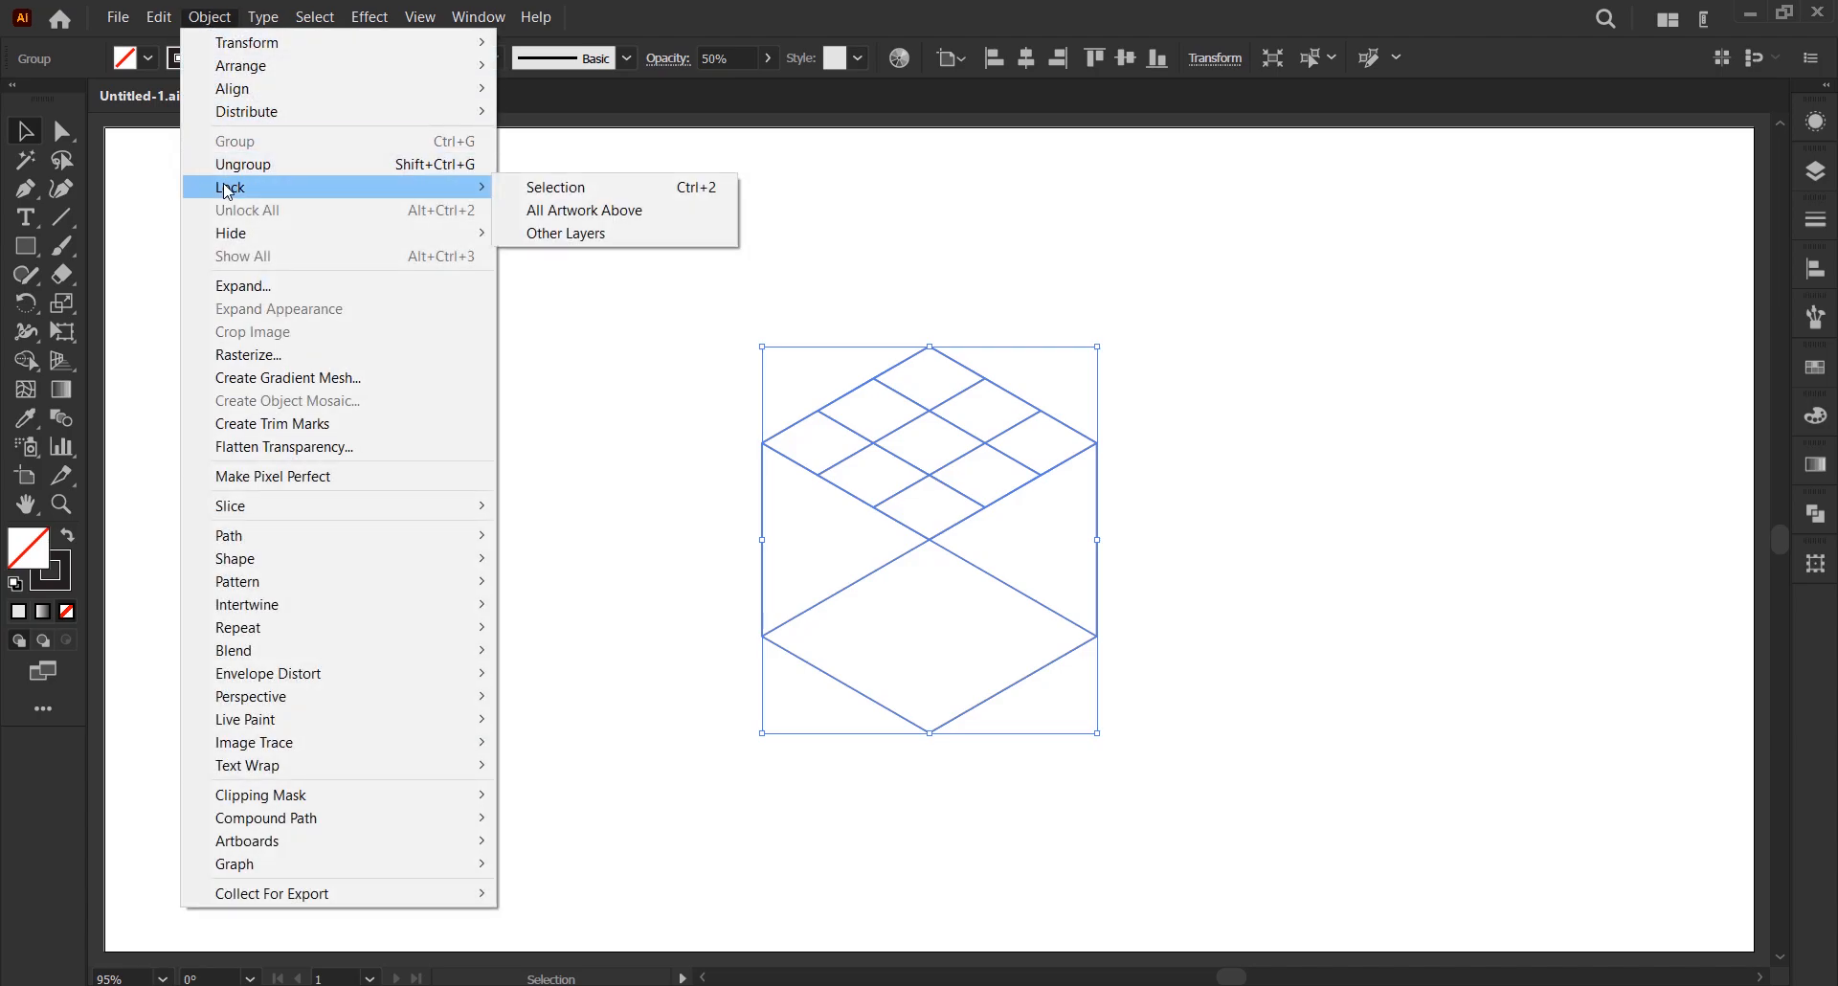
pyautogui.click(541, 189)
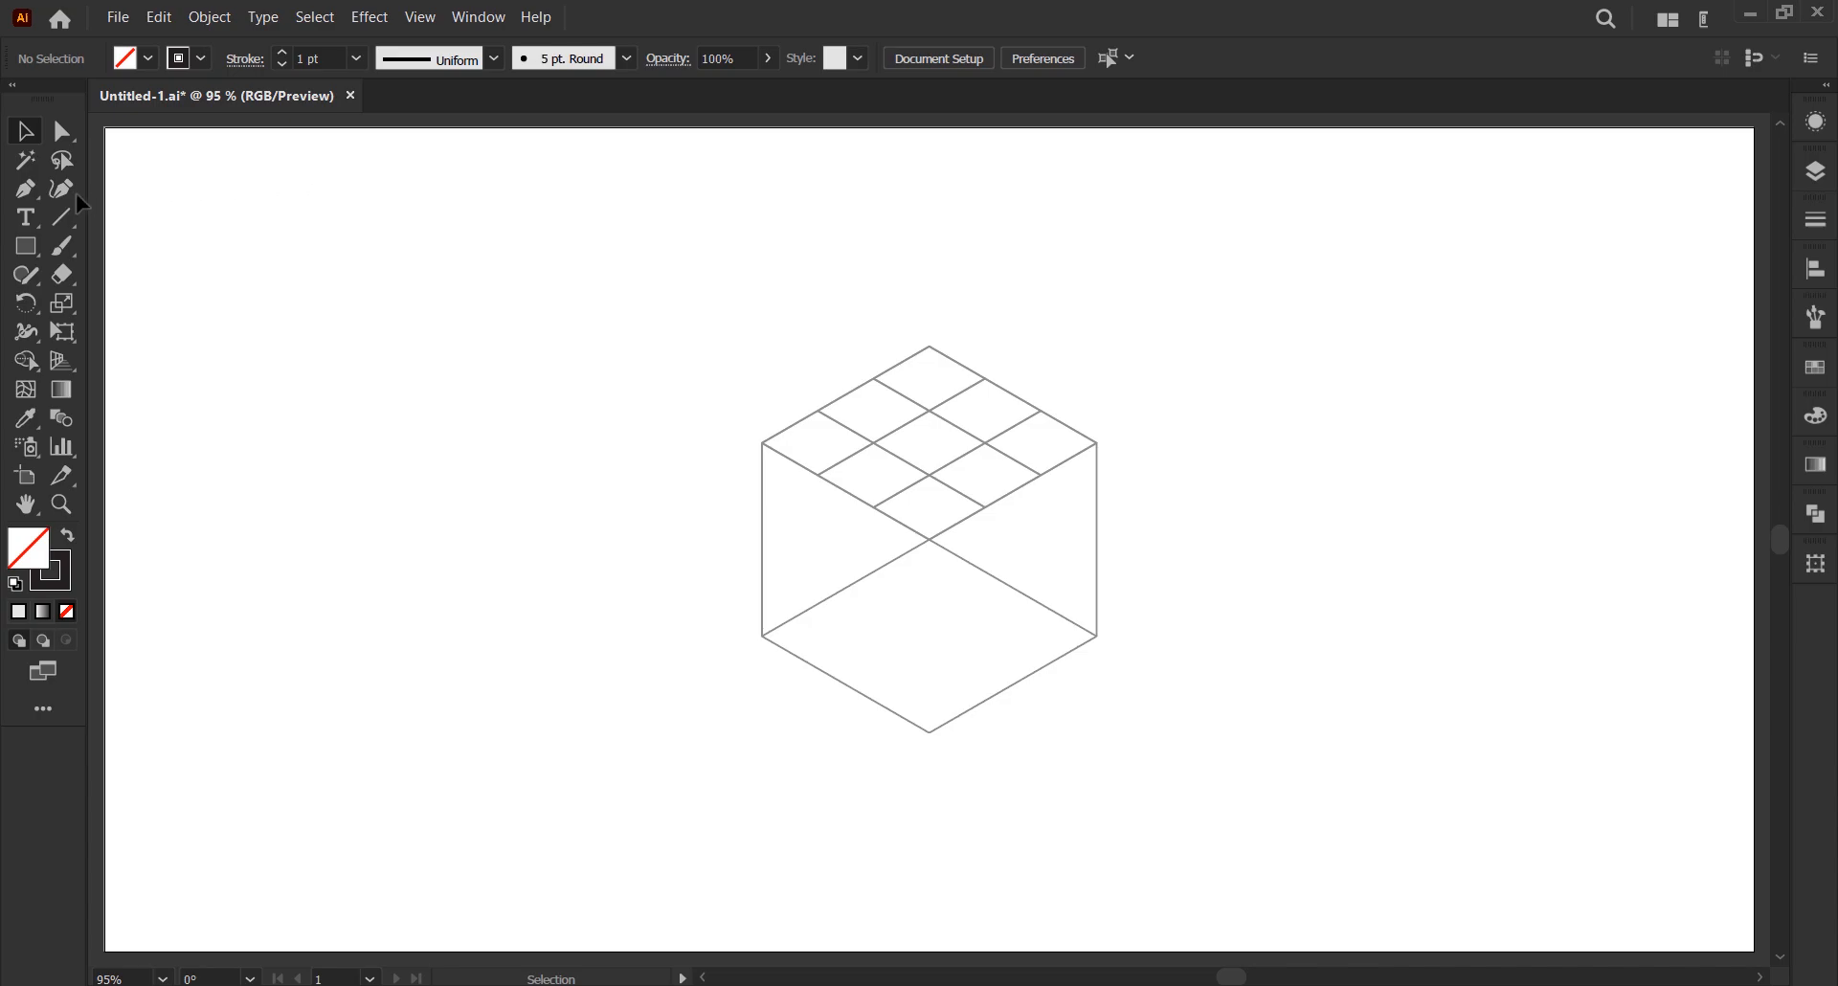
# - Trace a closed U-shaped outline one grid cell thick on the cube's top face, opening at its upper-left edge, with the Pen tool
pyautogui.click(32, 199)
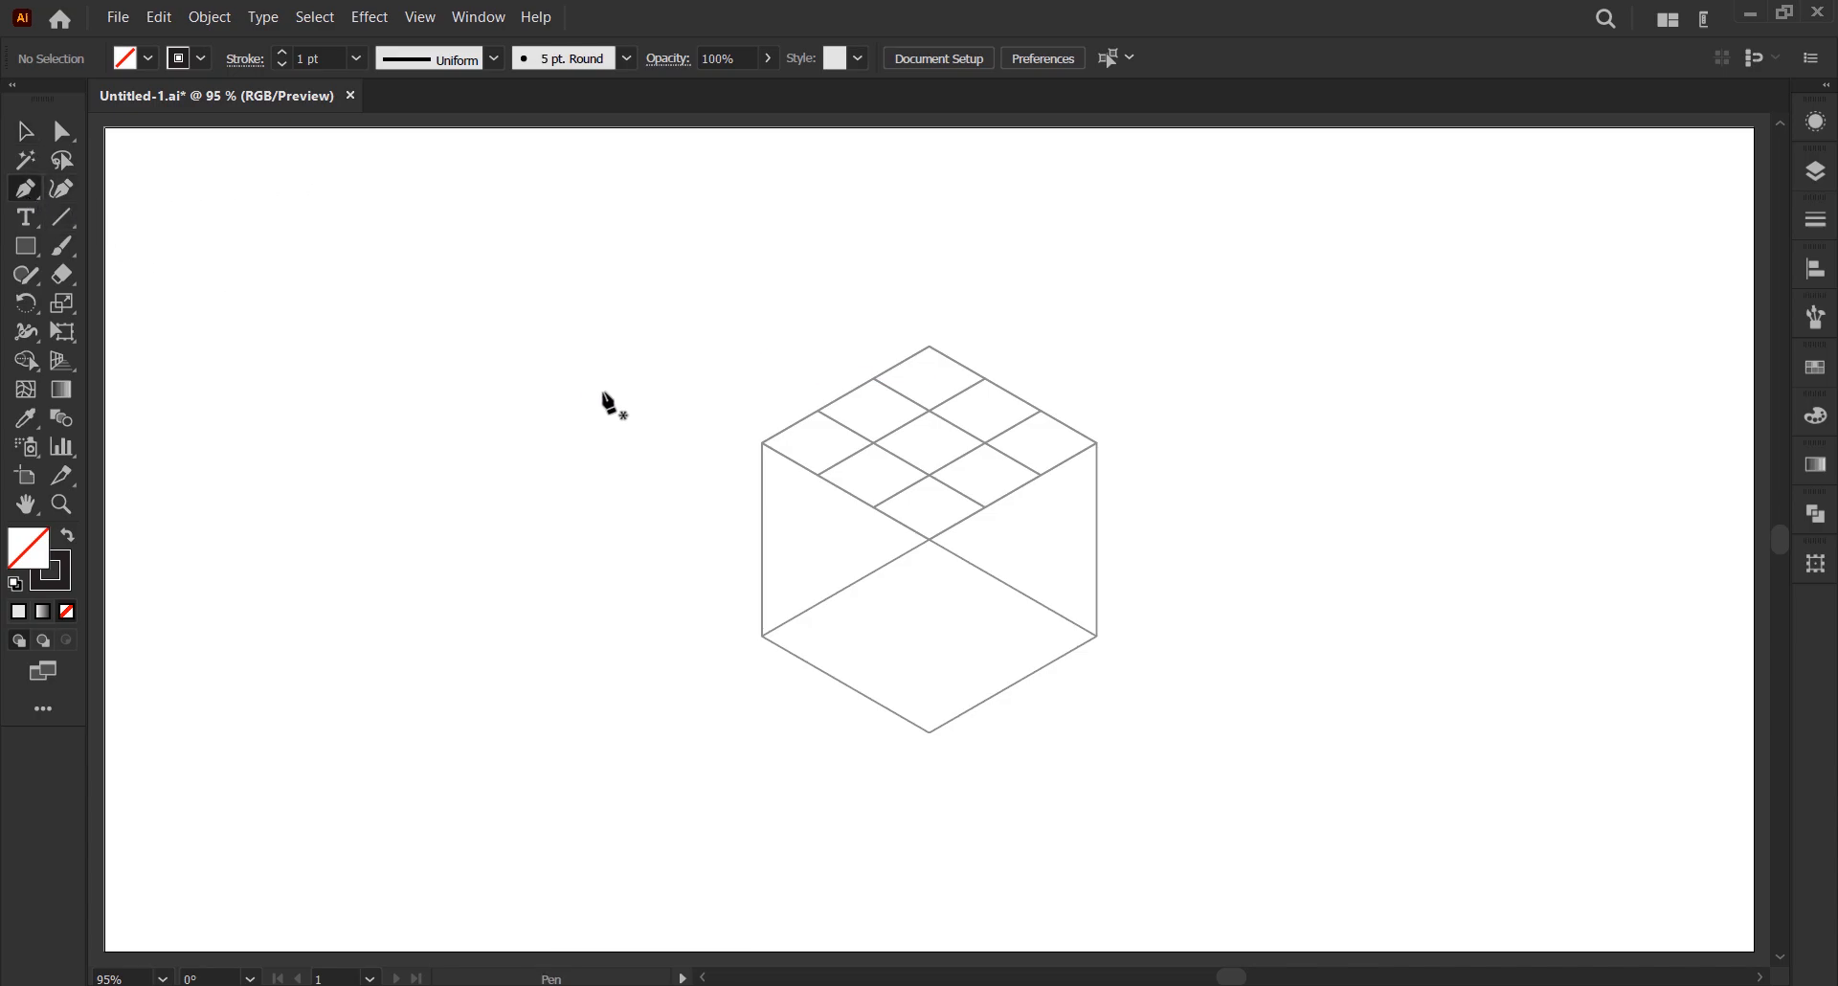
pyautogui.click(762, 444)
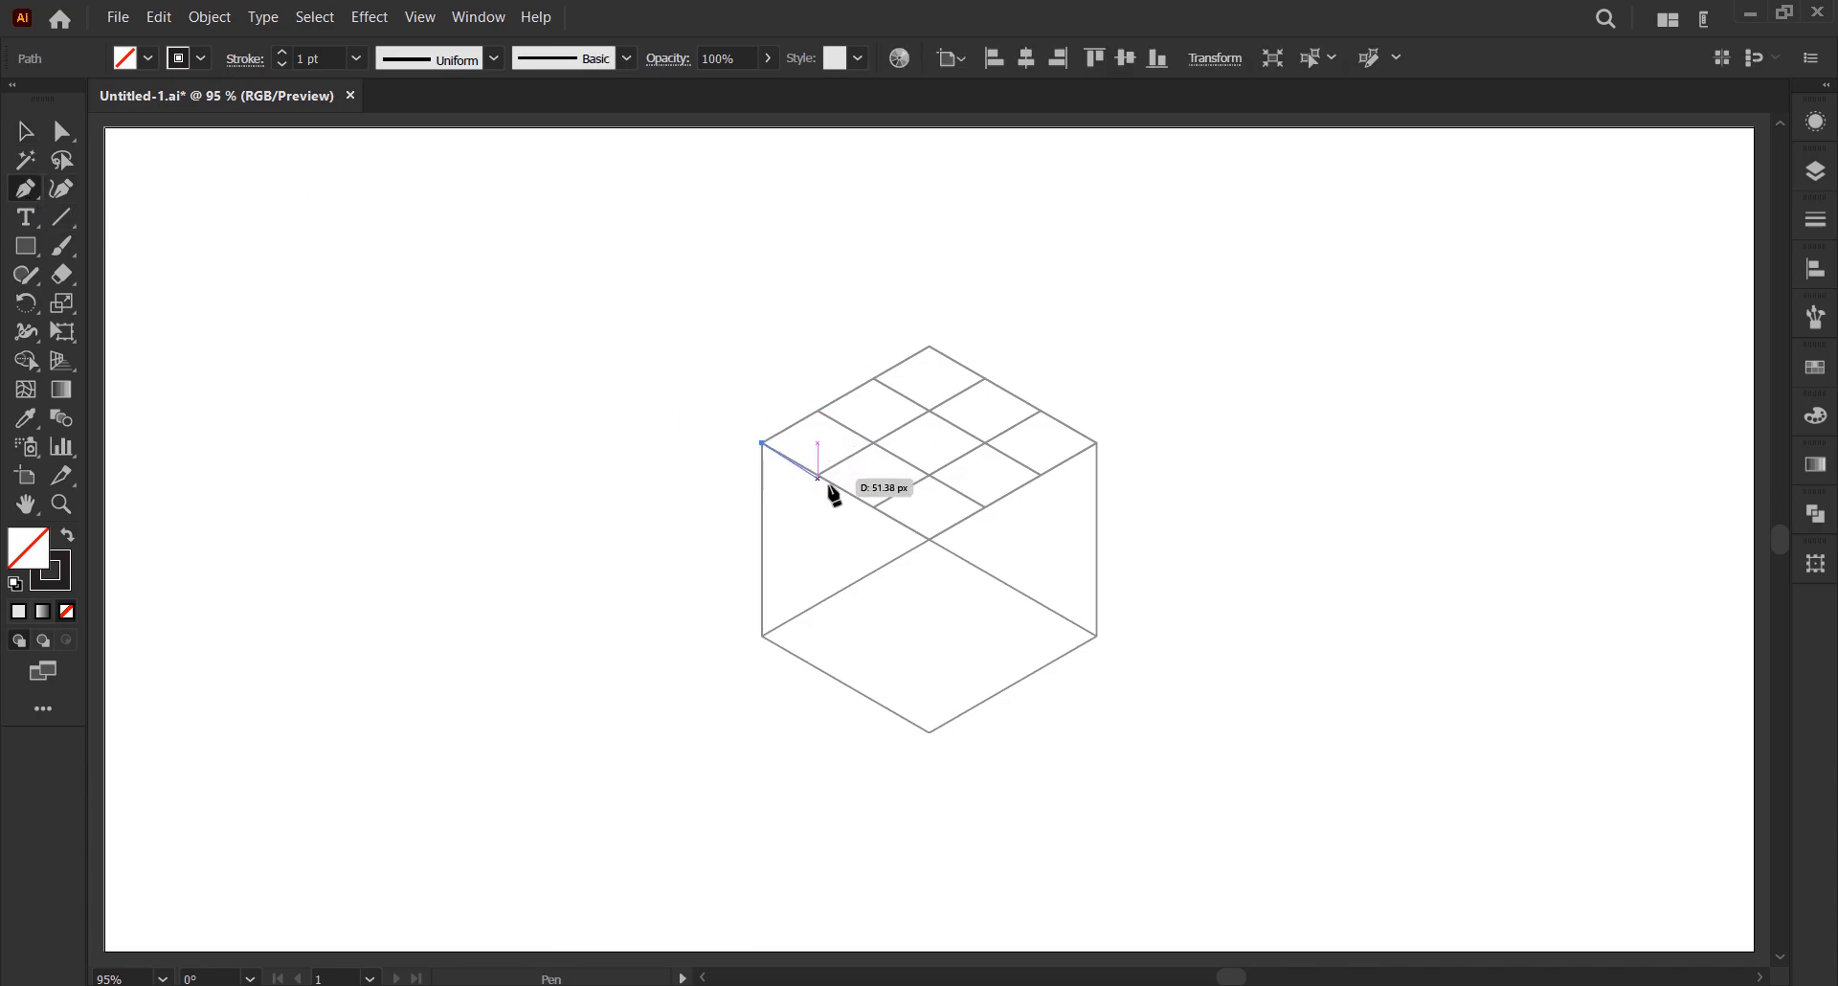
pyautogui.click(928, 539)
pyautogui.click(1097, 443)
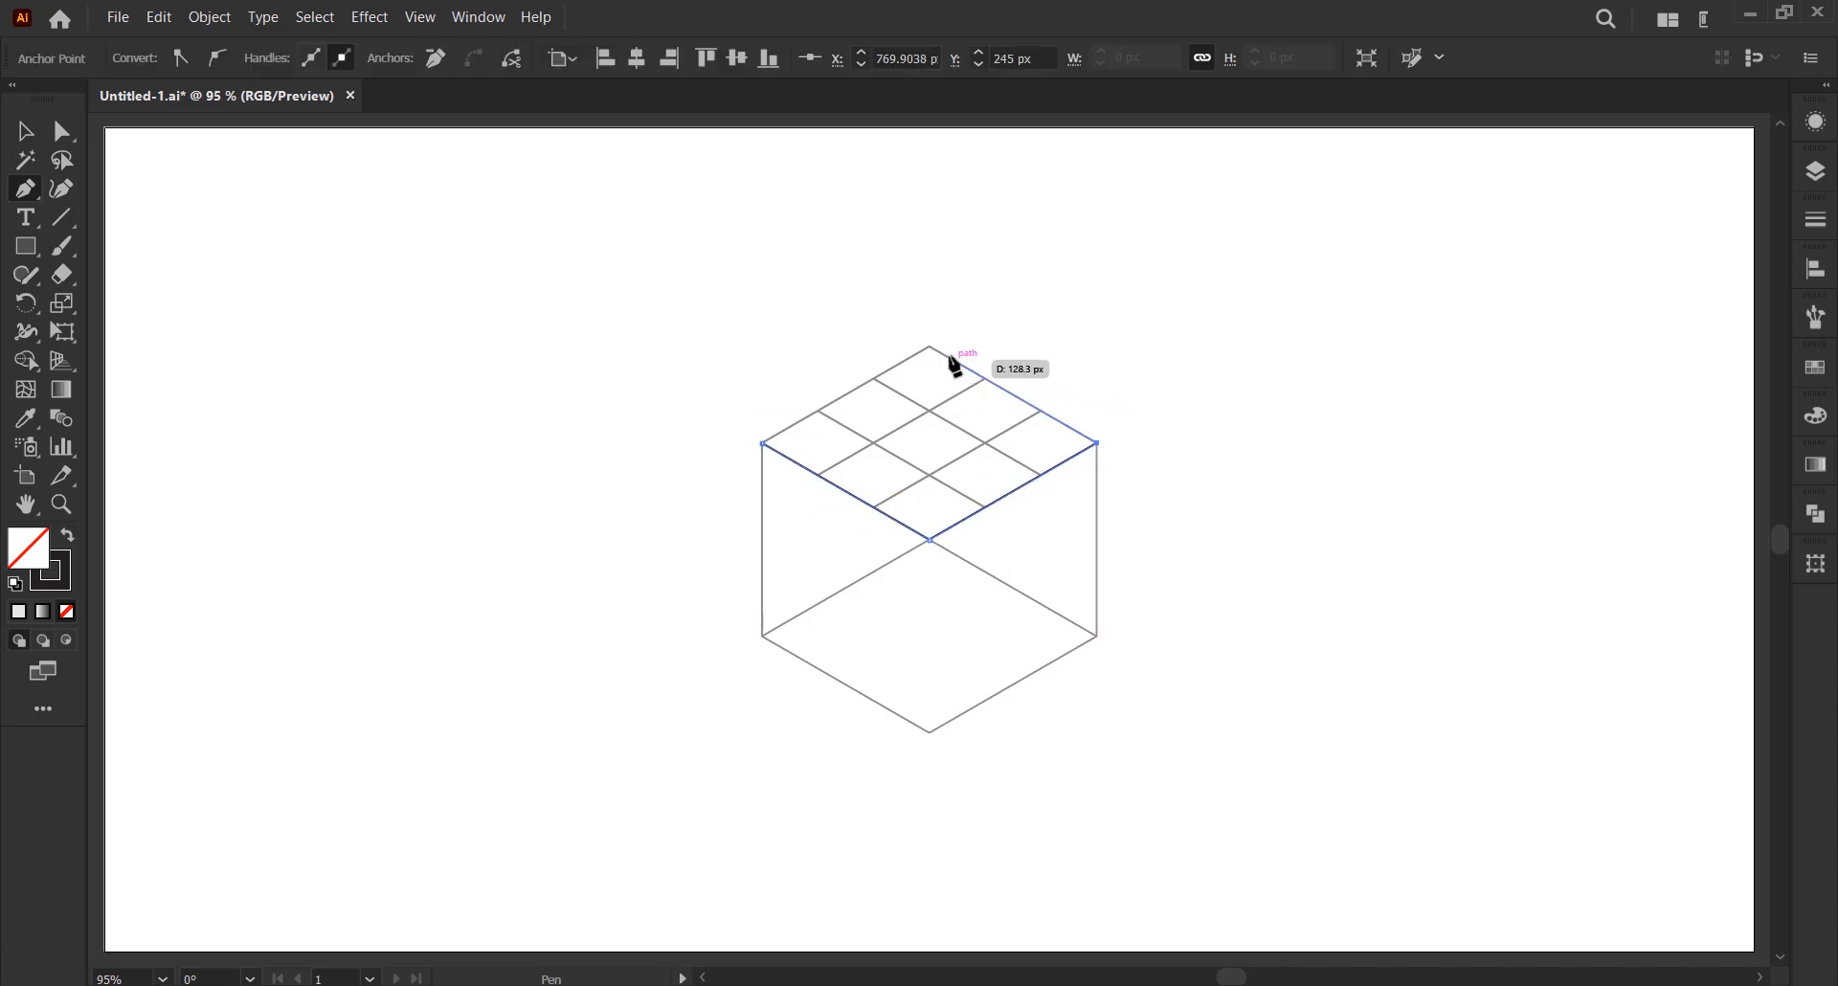
pyautogui.click(929, 348)
pyautogui.click(874, 378)
pyautogui.click(985, 444)
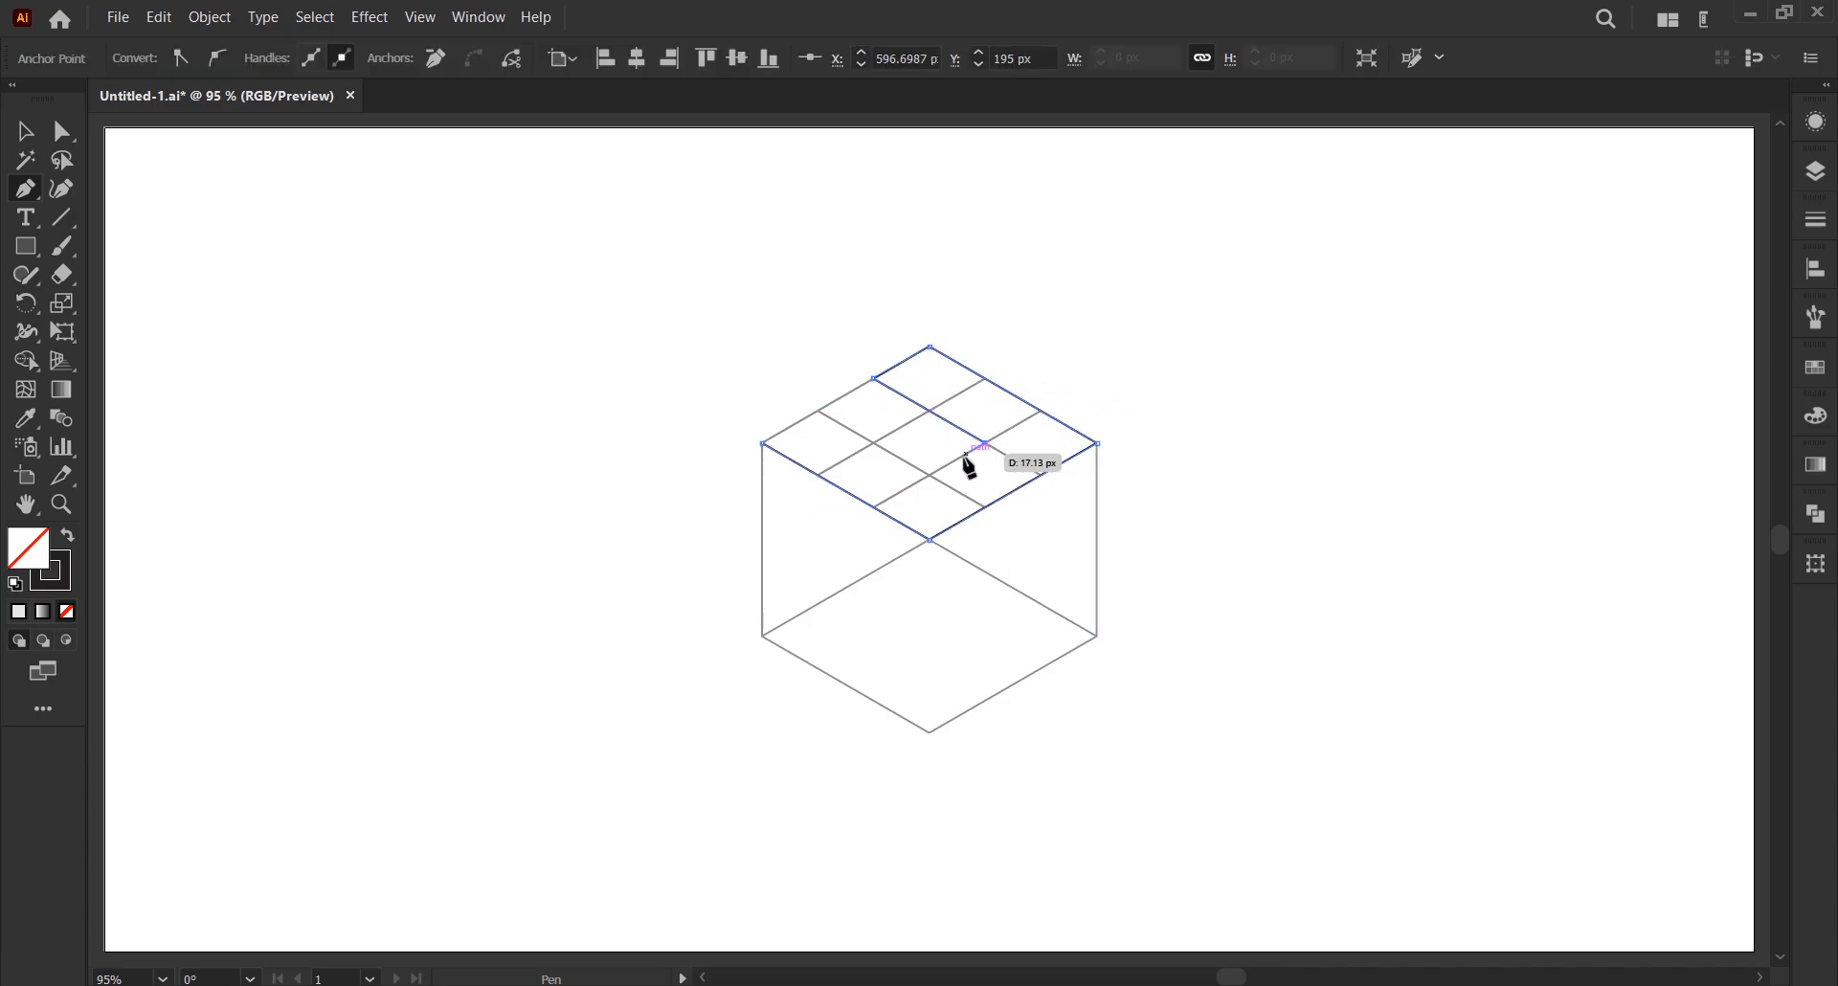
pyautogui.click(929, 475)
pyautogui.click(818, 411)
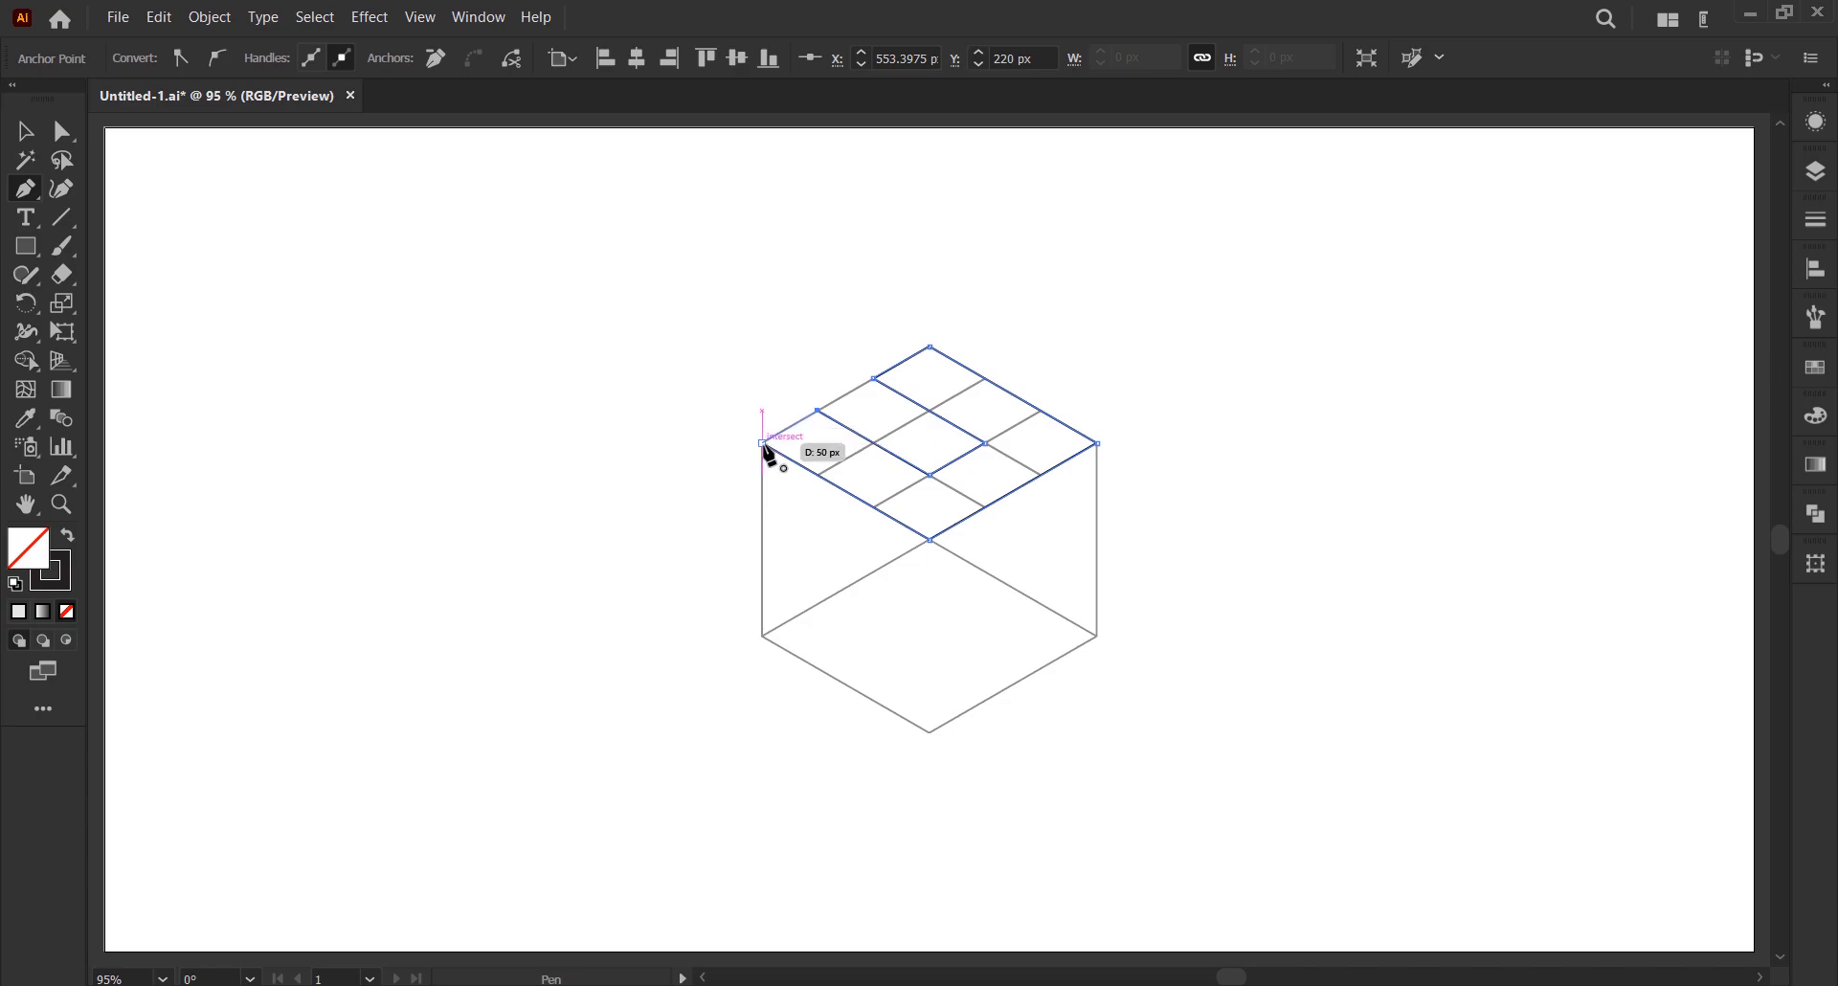
pyautogui.click(762, 443)
pyautogui.click(25, 131)
# - Try to round the U outline's two outer corners with a radius of about 65 px
pyautogui.click(63, 134)
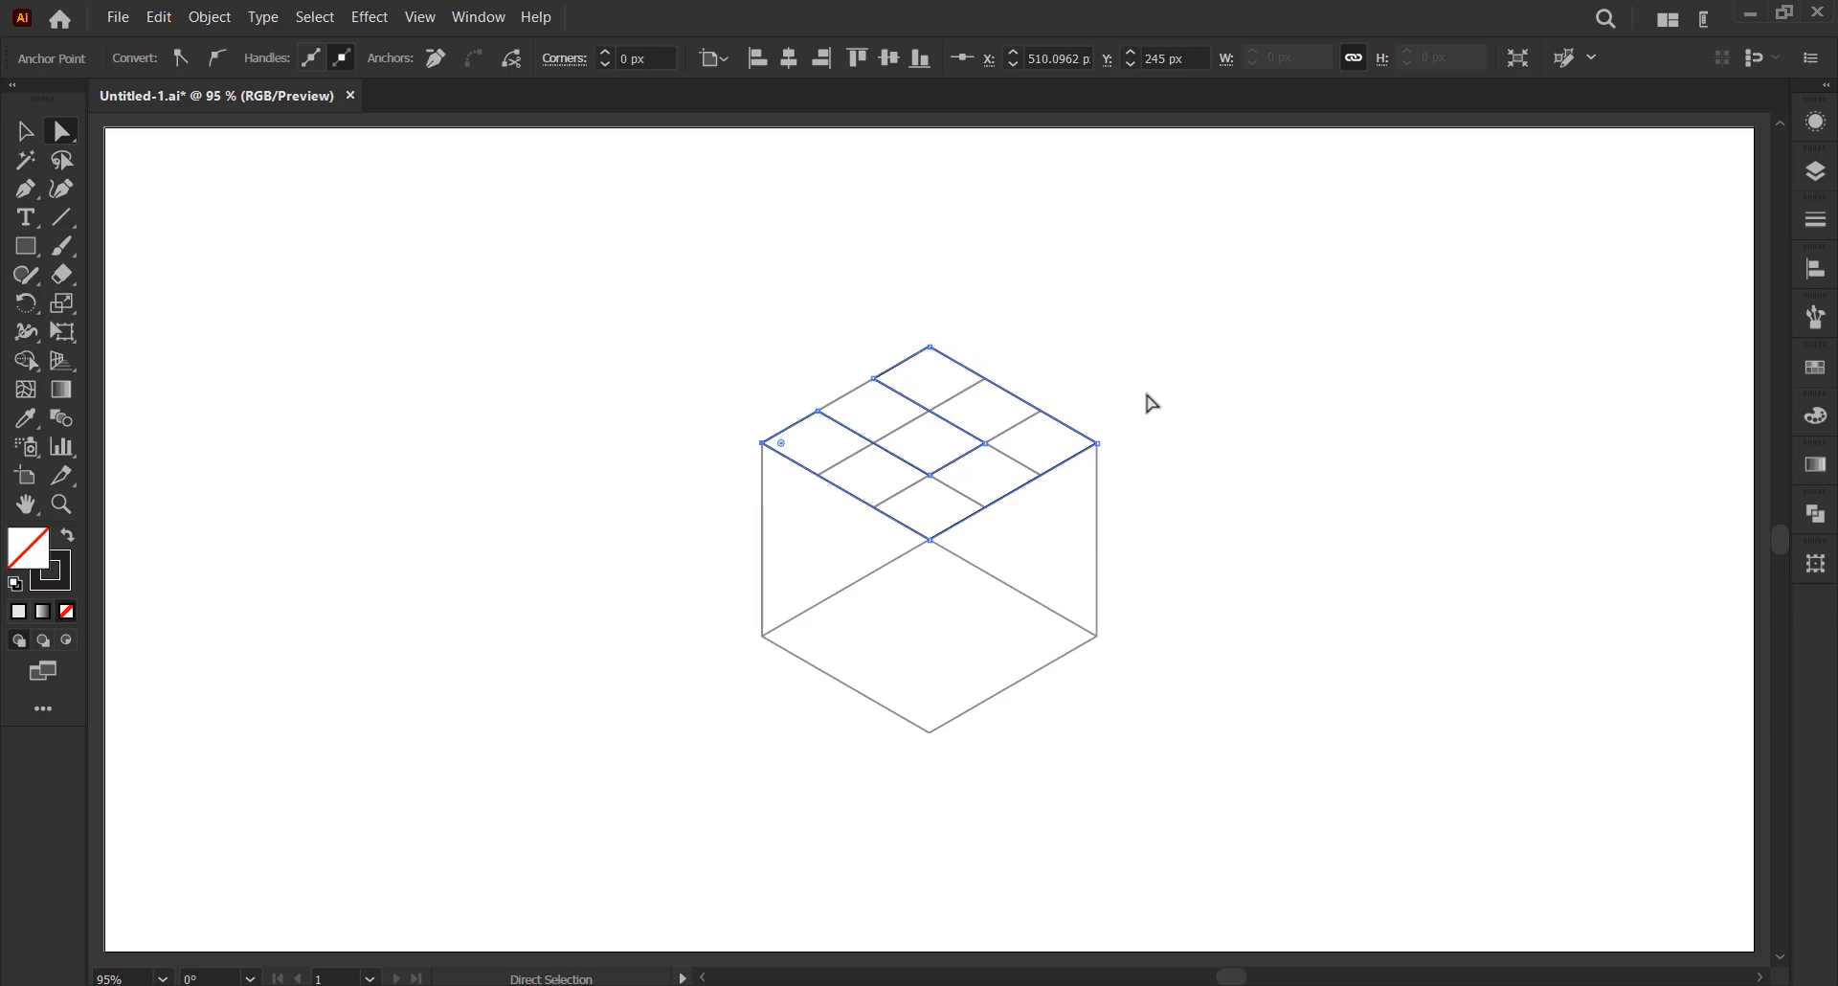
pyautogui.moveTo(1154, 400); pyautogui.dragTo(1067, 488)
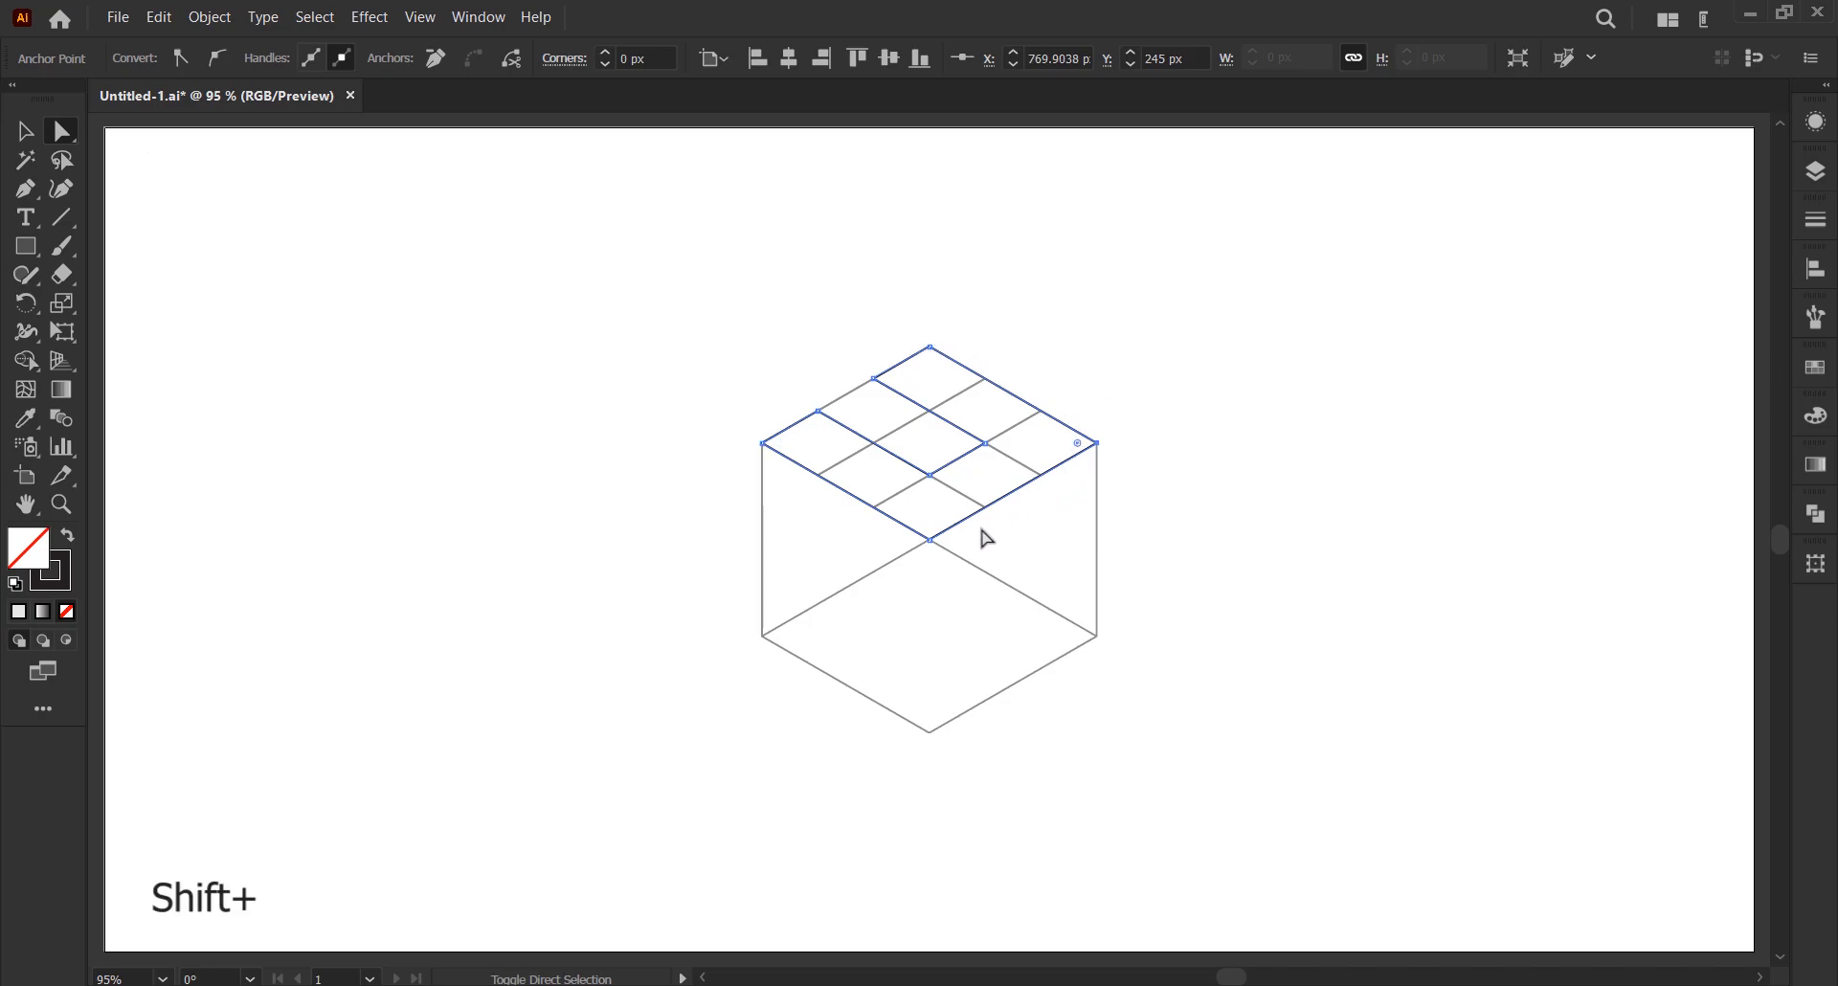
pyautogui.moveTo(921, 561); pyautogui.dragTo(953, 397)
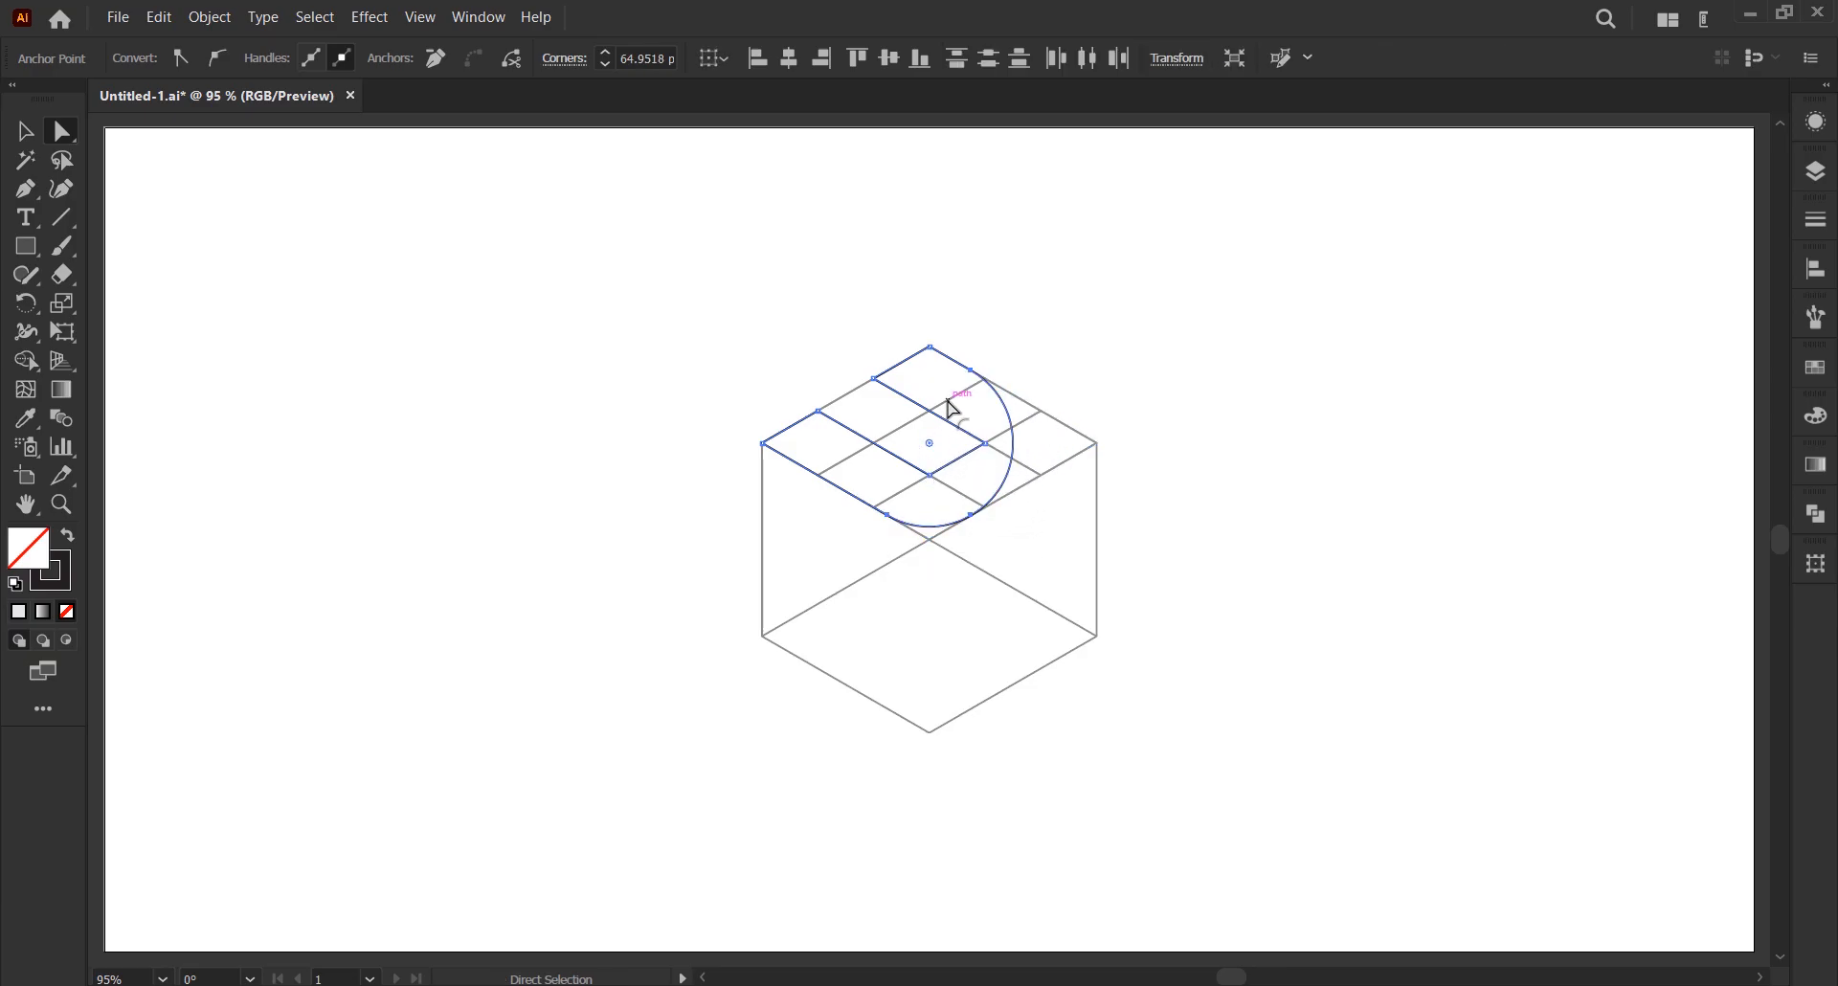
pyautogui.hotkey('ctrl', 'z')
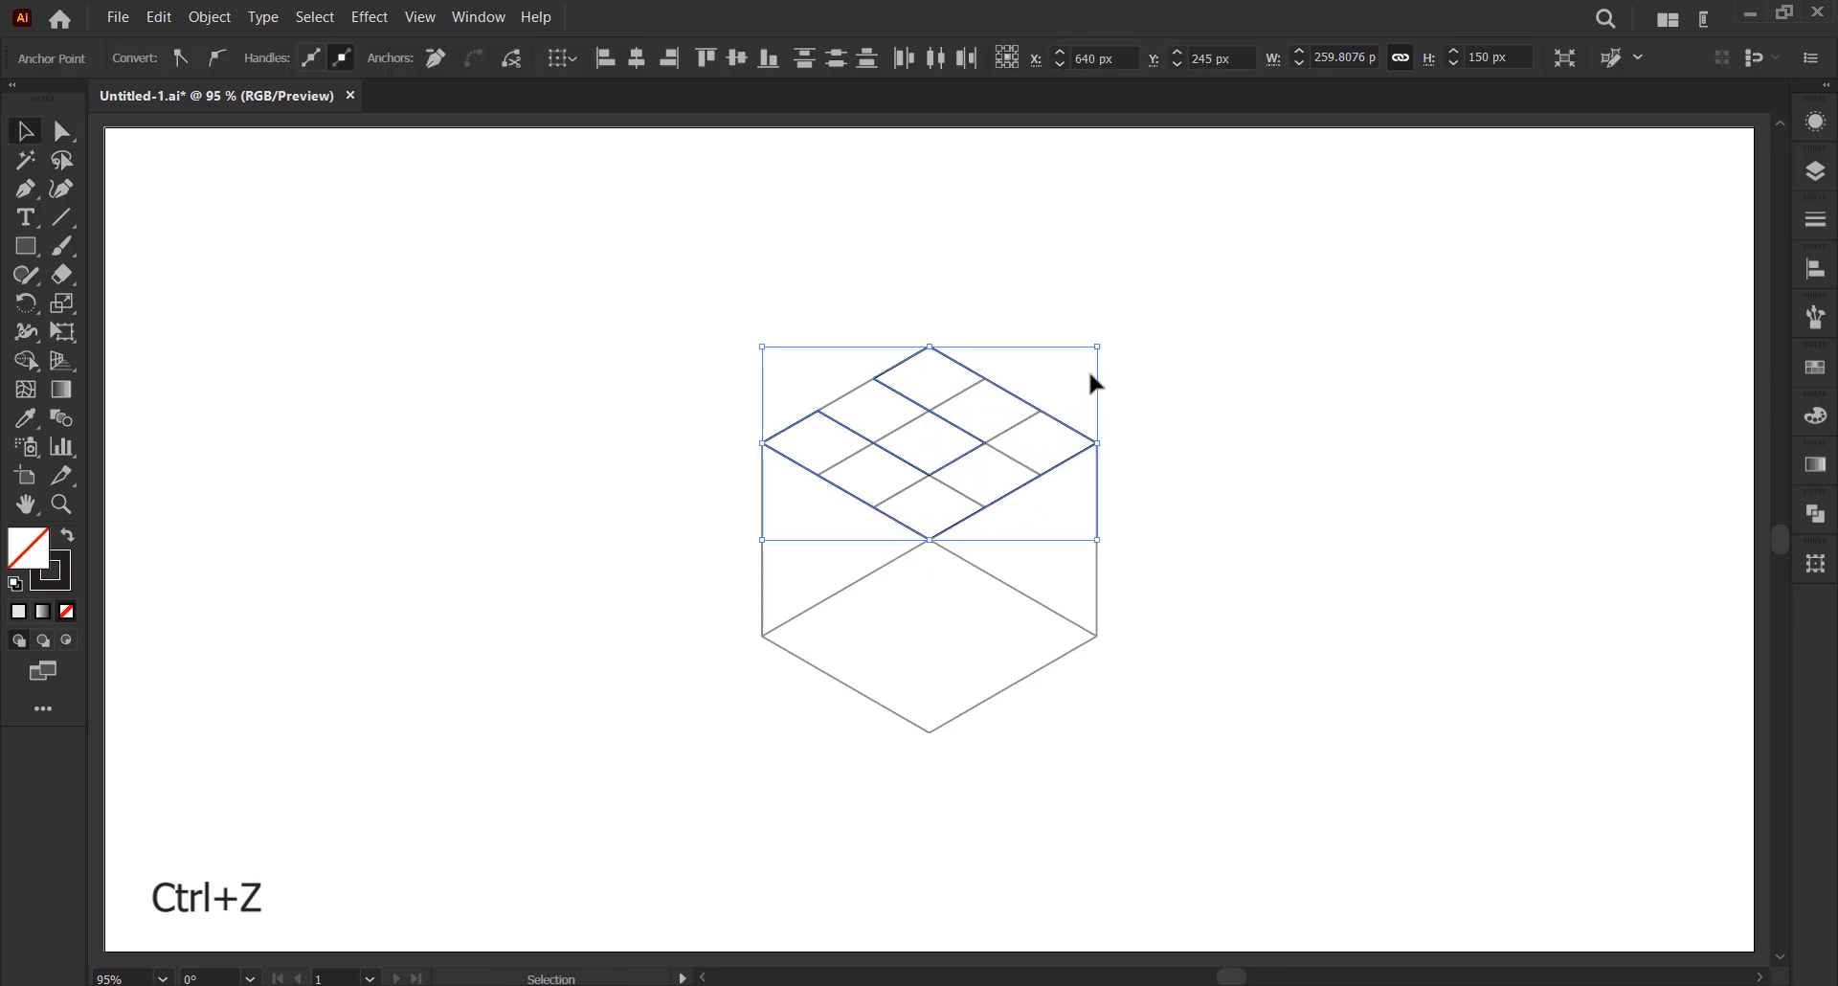
# - Add anchor points midway along every segment of the U outline
pyautogui.click(226, 21)
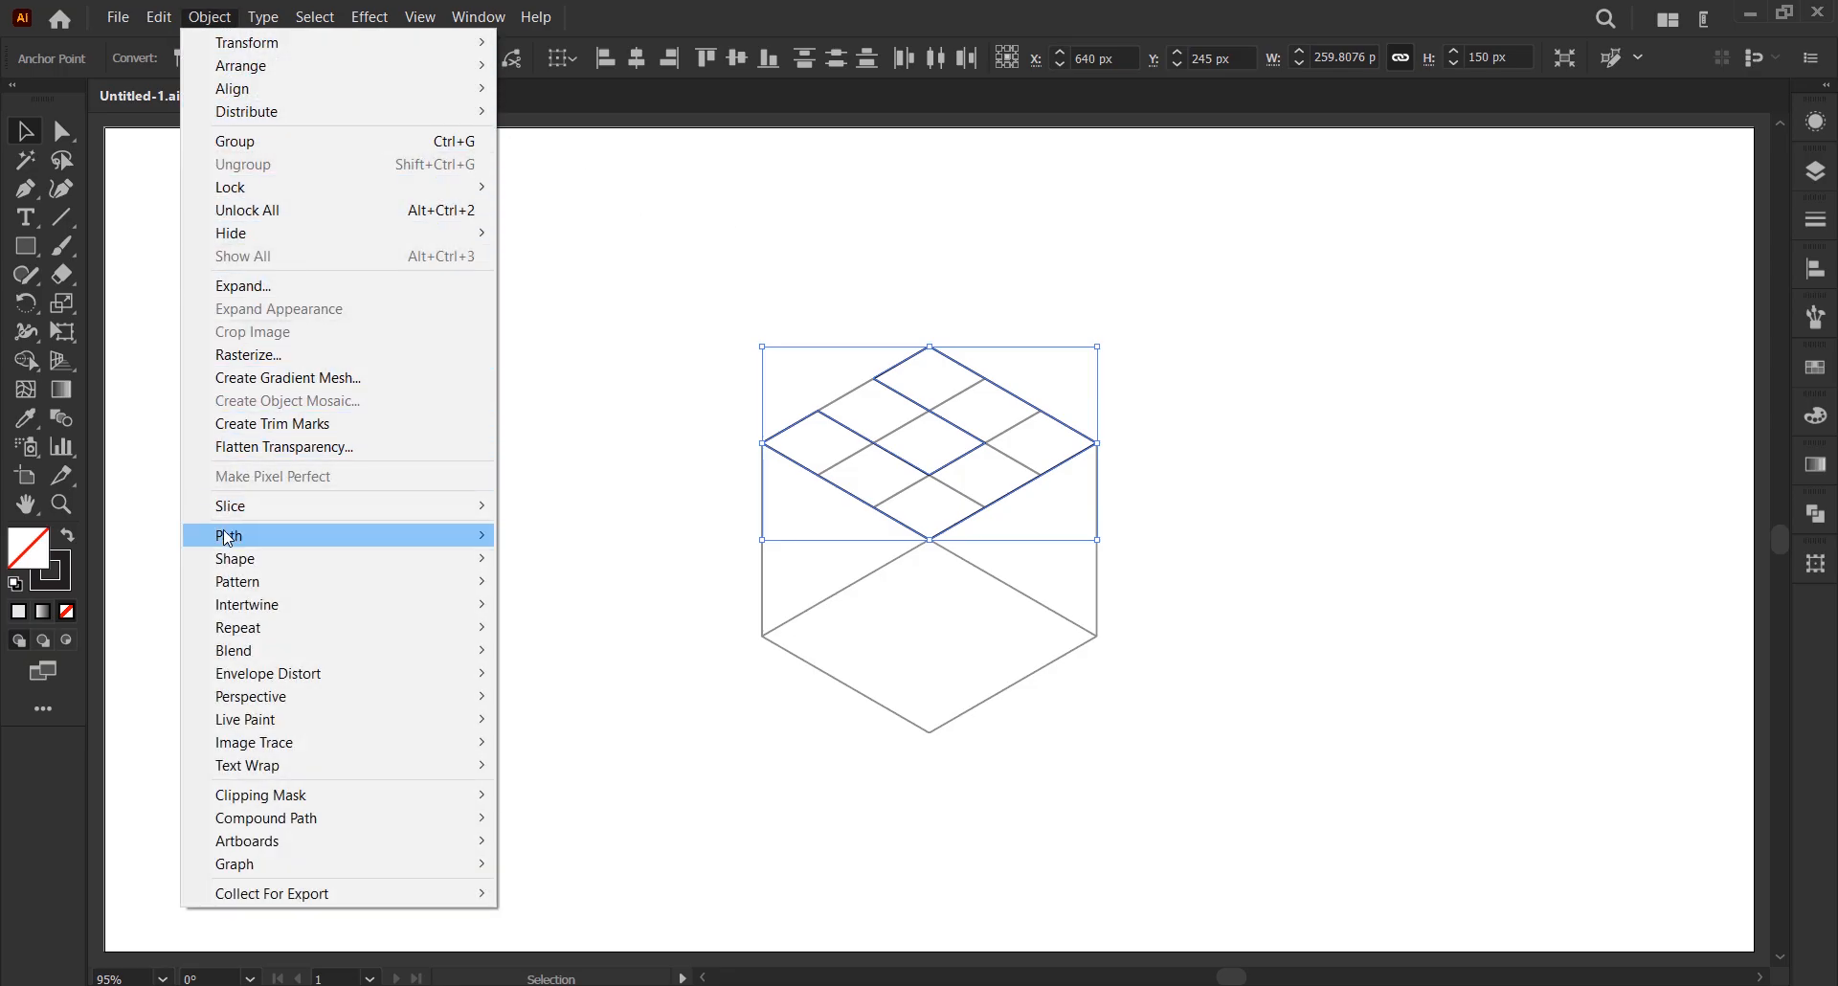
pyautogui.moveTo(232, 535)
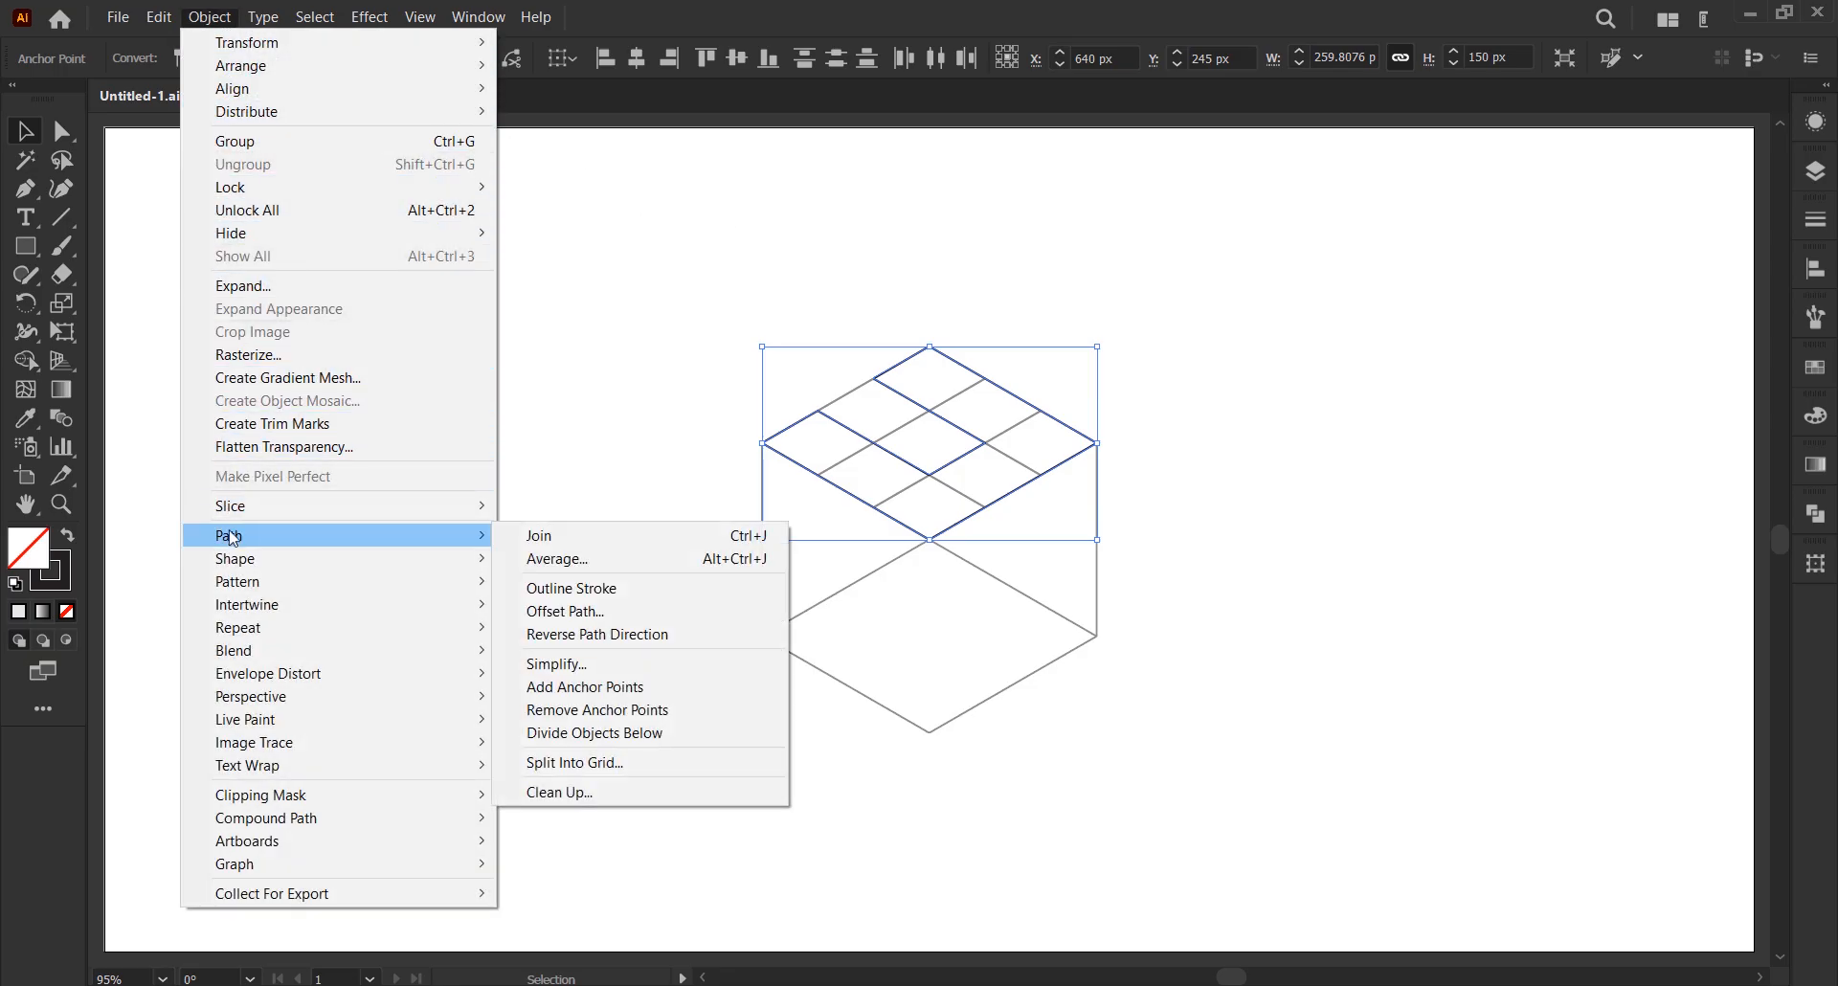
pyautogui.click(529, 685)
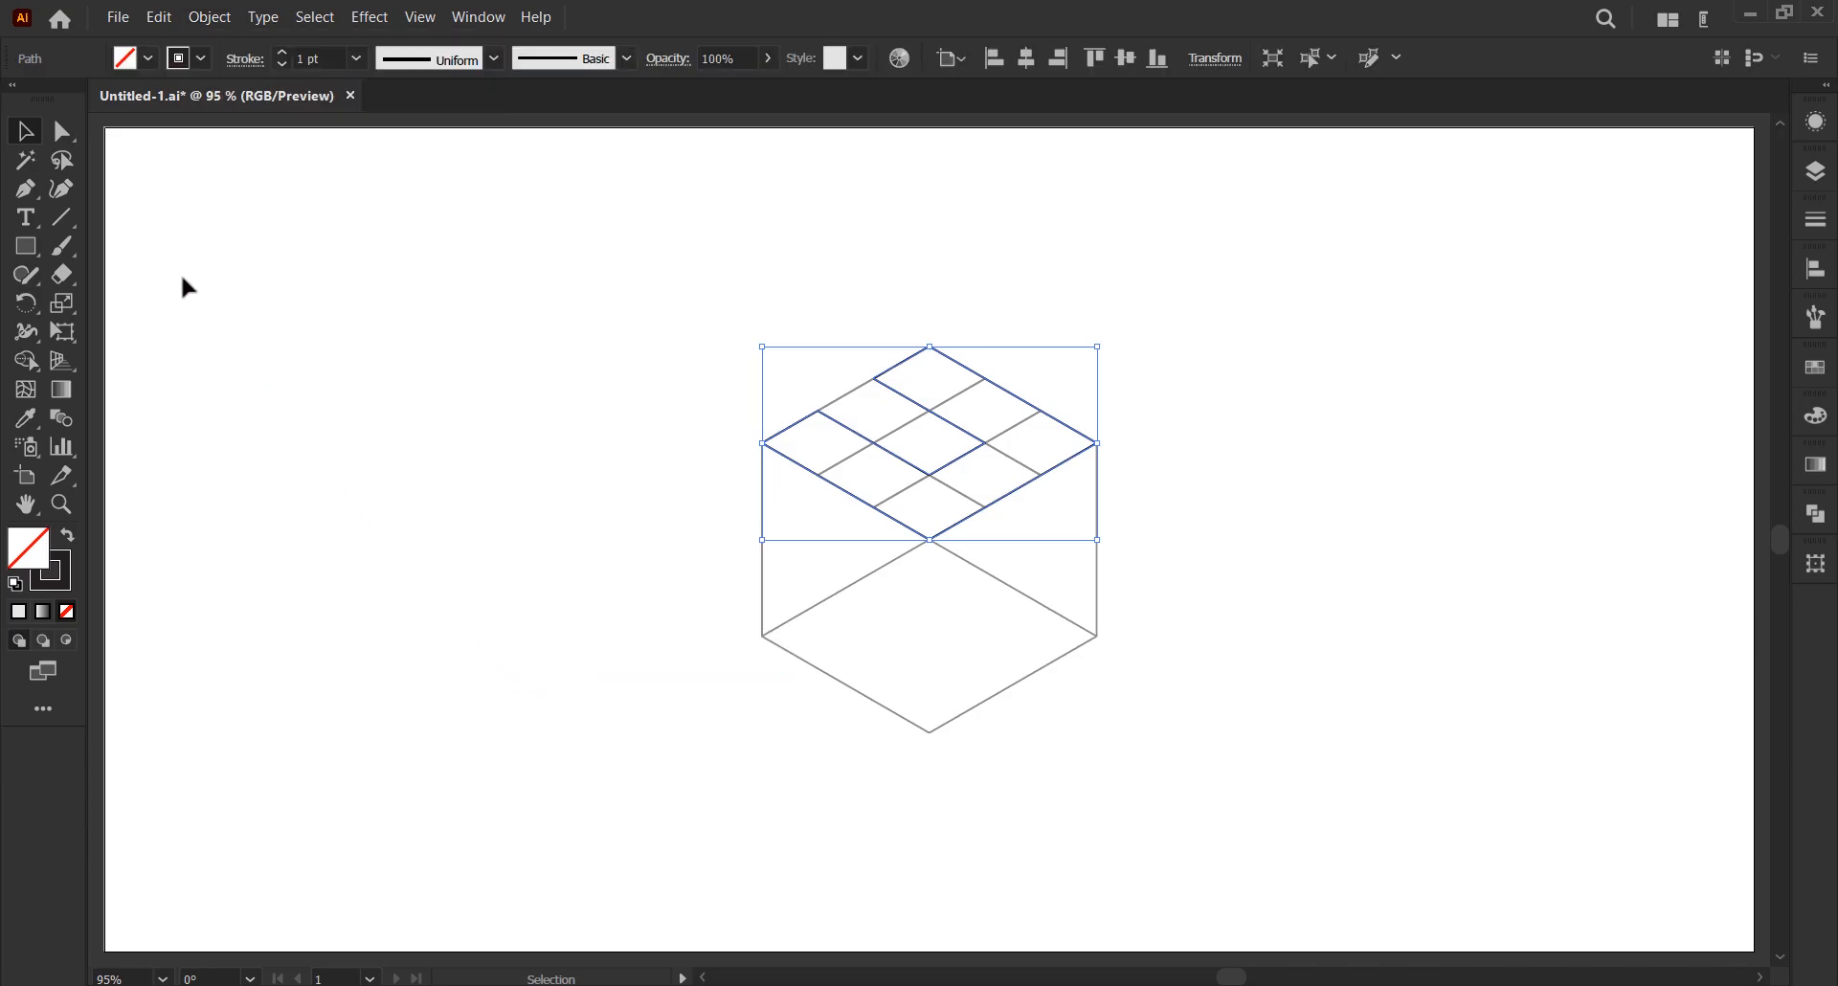
# - Round the two outer corners of the U outline with a radius of about 130 px
pyautogui.click(64, 141)
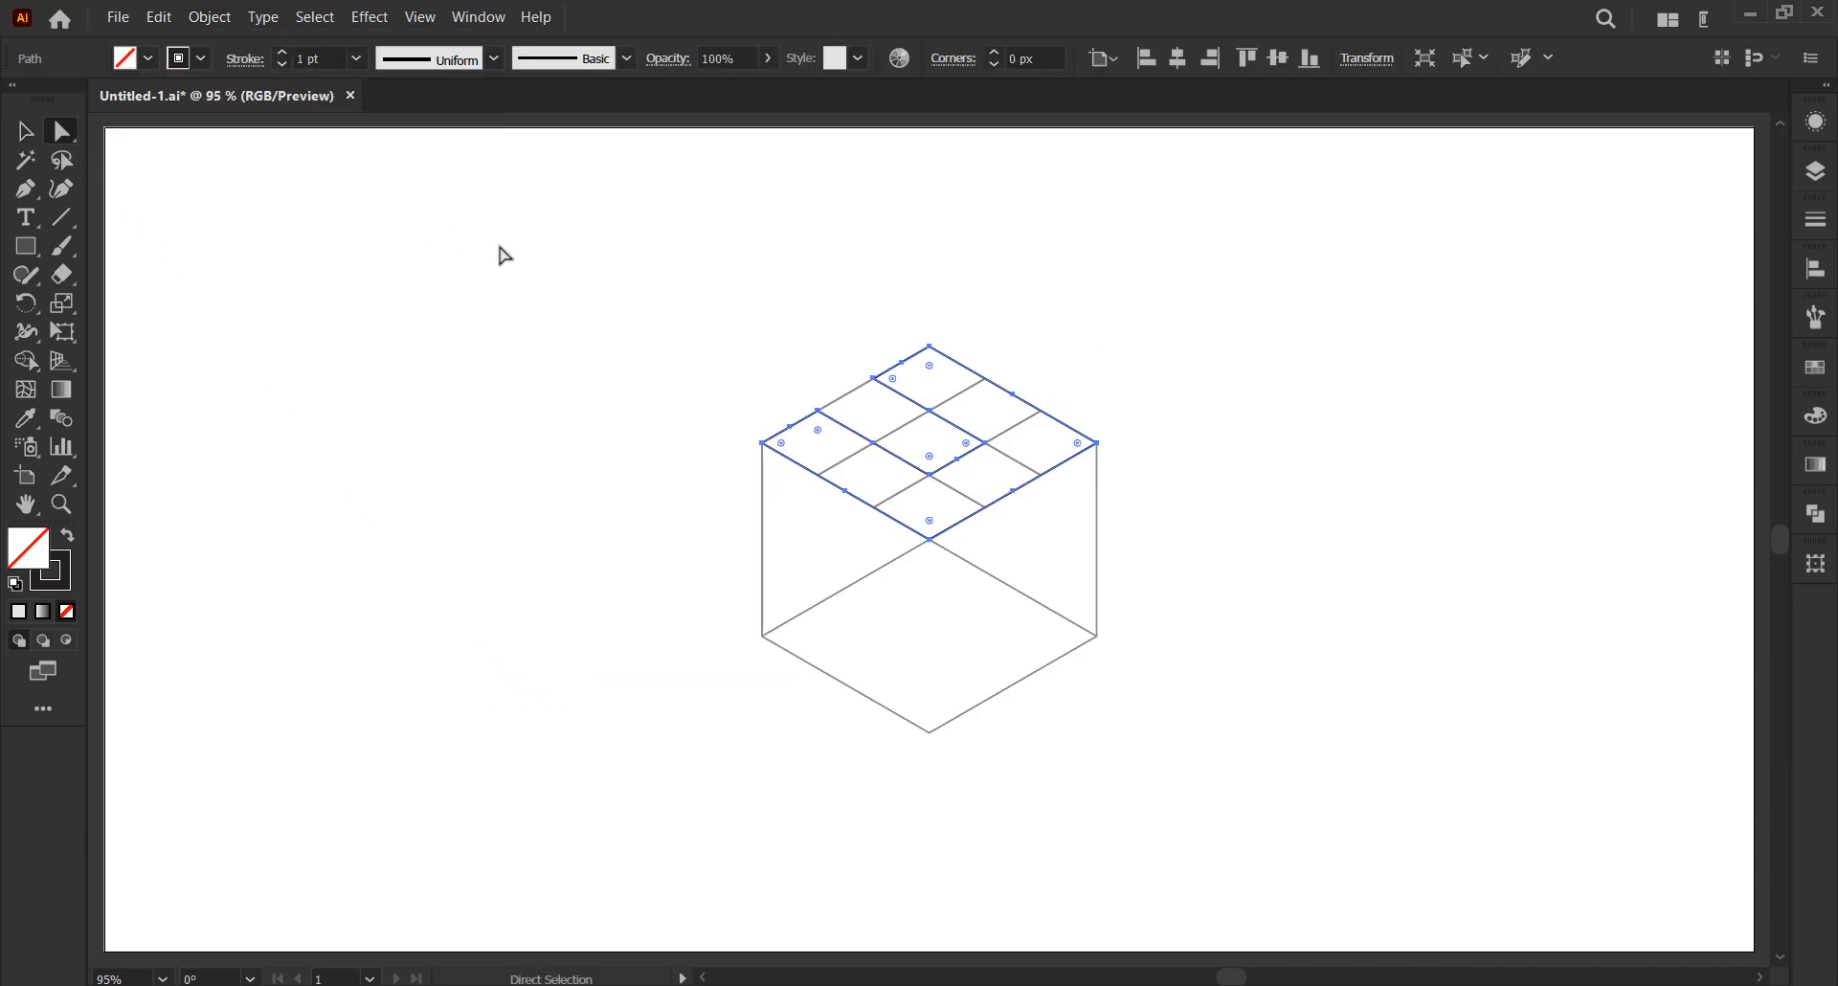
pyautogui.moveTo(1144, 428); pyautogui.dragTo(976, 467)
pyautogui.moveTo(895, 572); pyautogui.dragTo(996, 343)
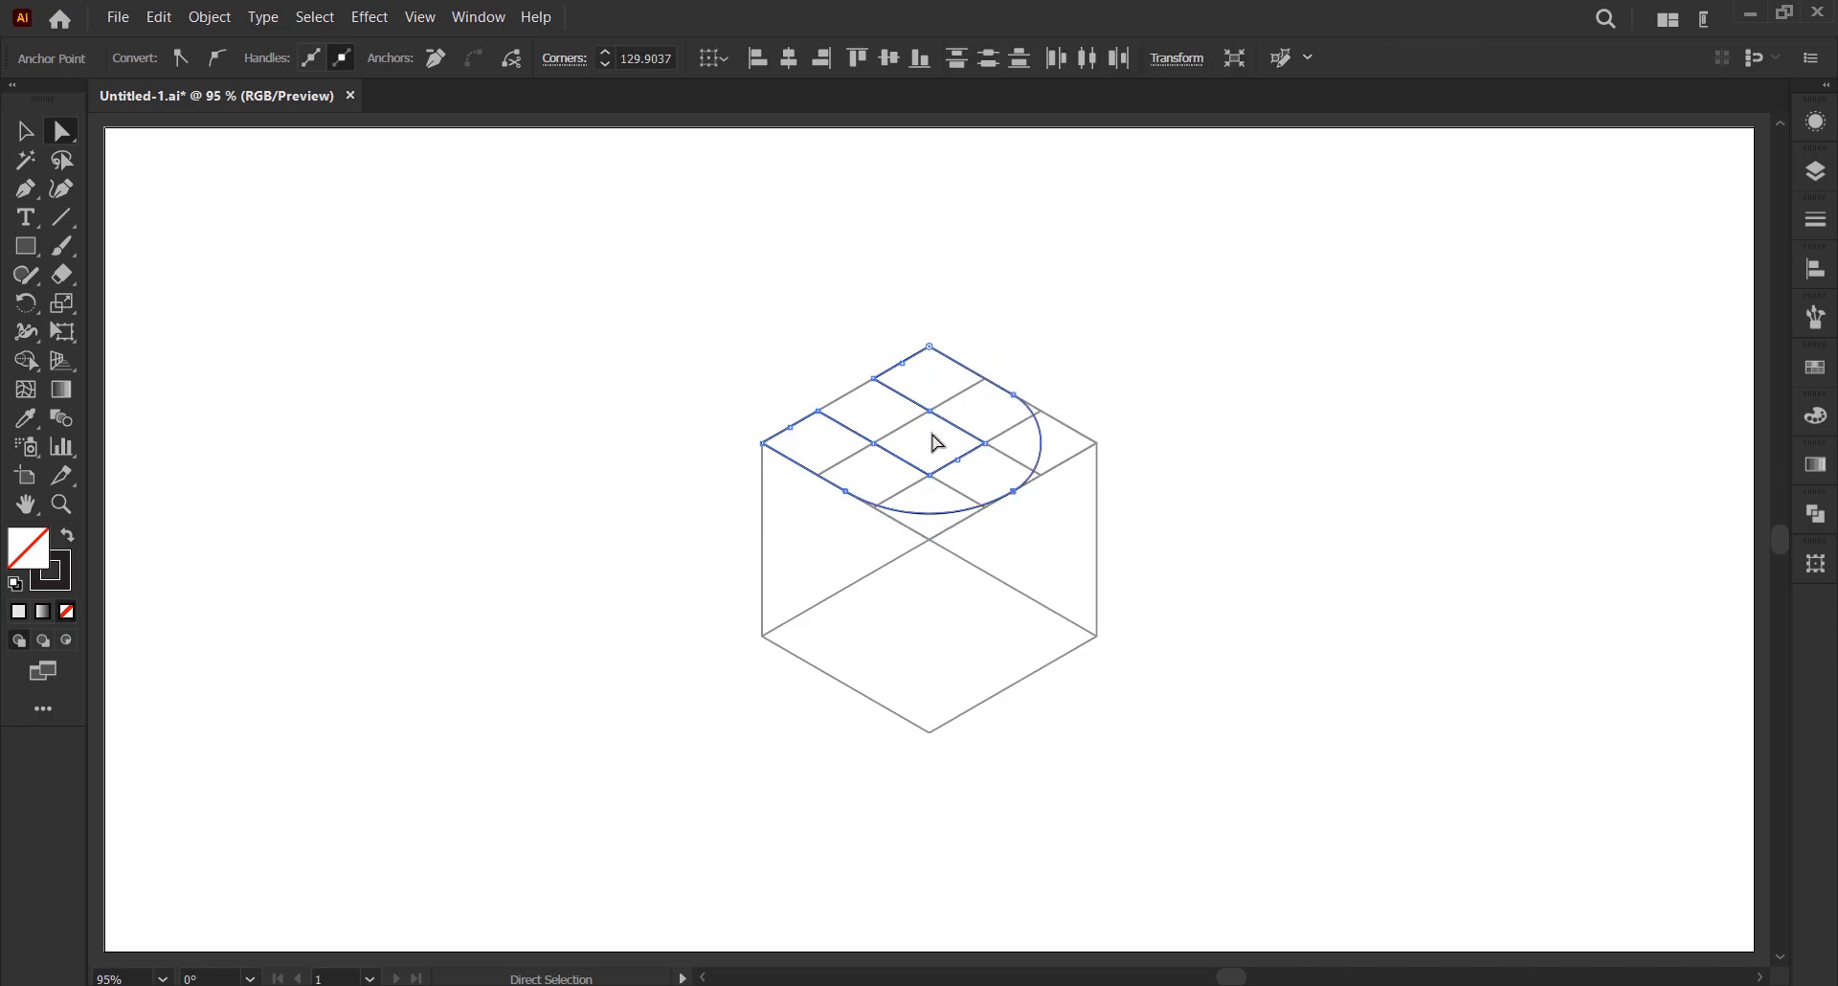
# - Round the two inner corners of the U outline as far as they go and deselect the path
pyautogui.click(930, 476)
pyautogui.moveTo(931, 458); pyautogui.dragTo(943, 392)
pyautogui.click(985, 444)
pyautogui.moveTo(971, 450); pyautogui.dragTo(878, 451)
pyautogui.click(704, 466)
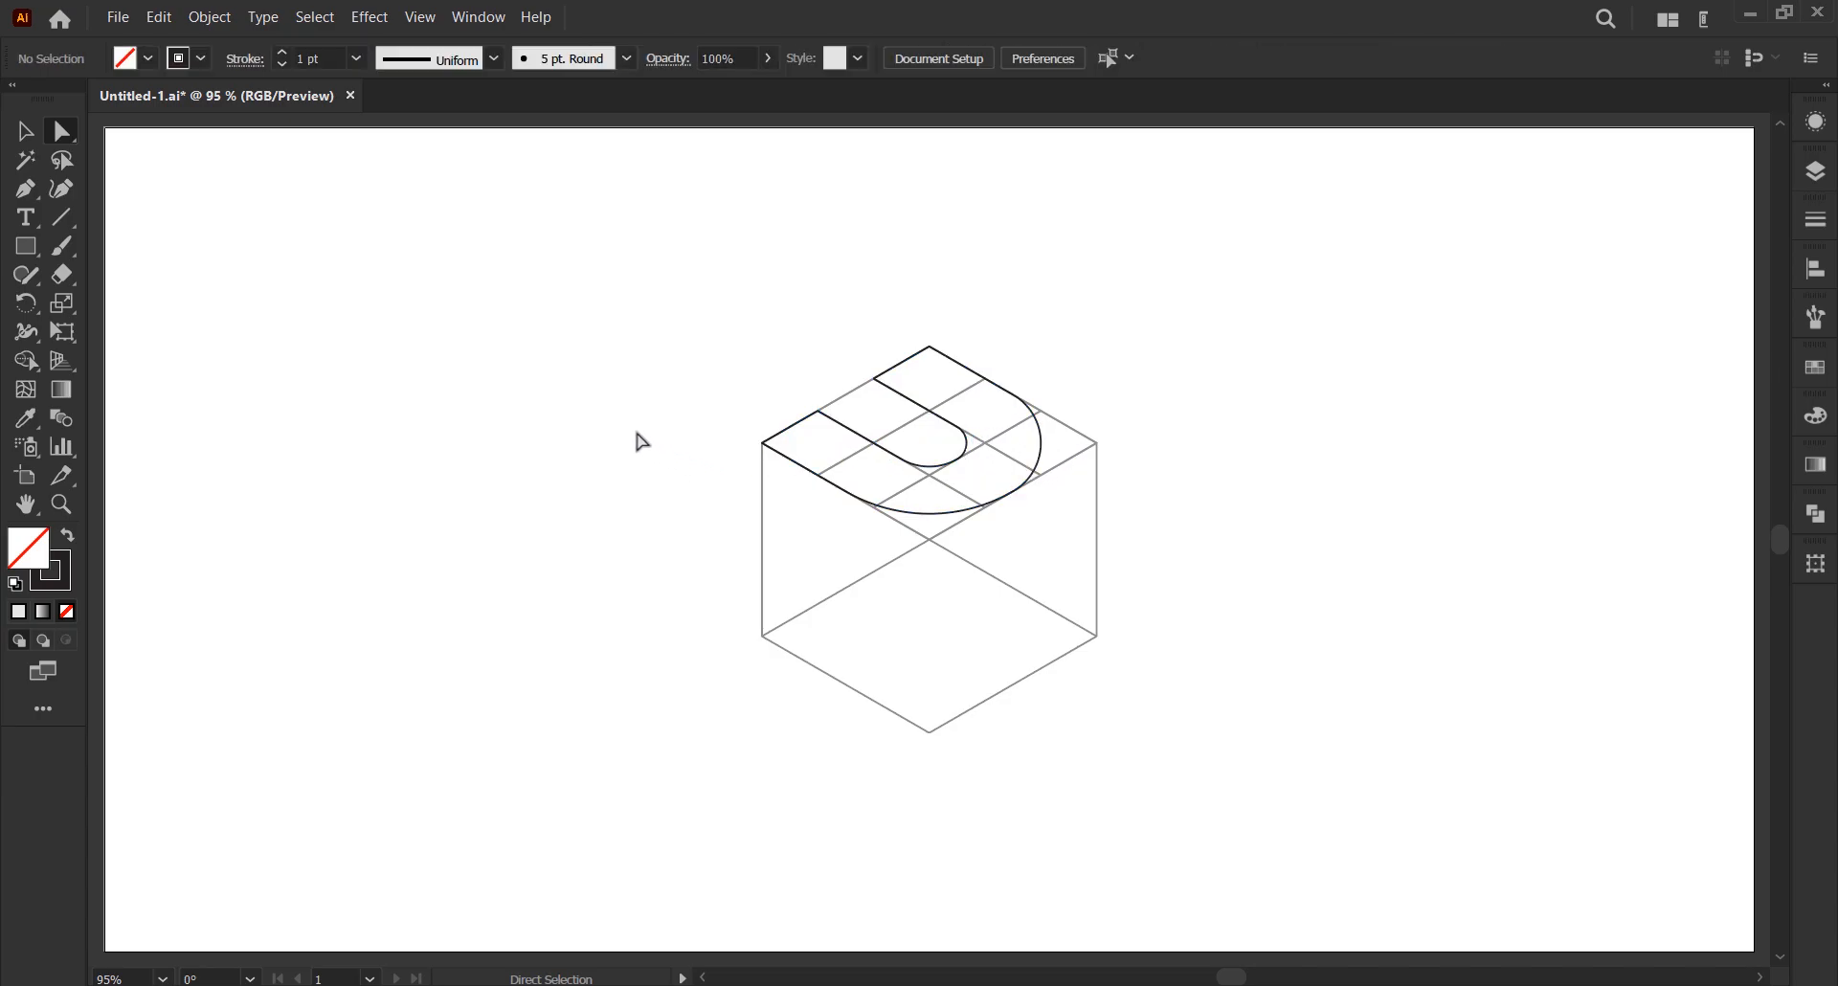
# - Draw an open path from the outer curve's upper end through the top face's right corner to the anchor on its lower-right edge
pyautogui.click(31, 189)
pyautogui.click(1014, 394)
pyautogui.click(1097, 443)
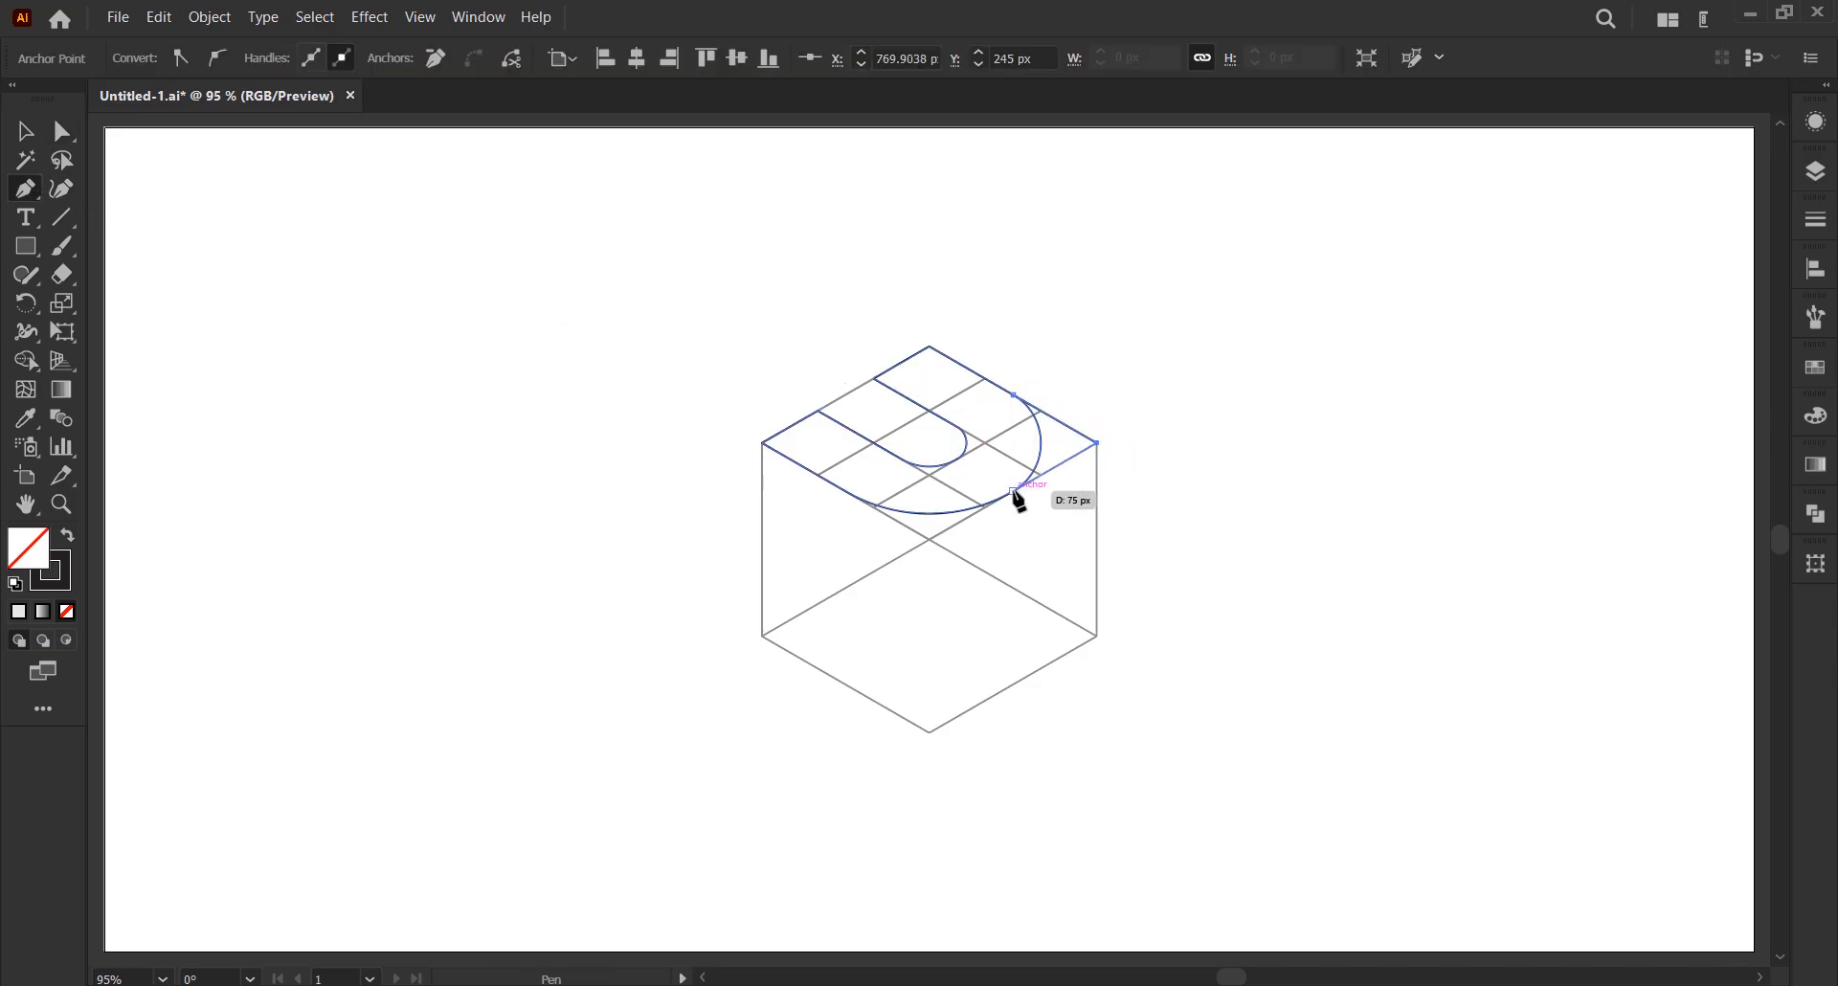
pyautogui.click(1013, 490)
pyautogui.press('v')
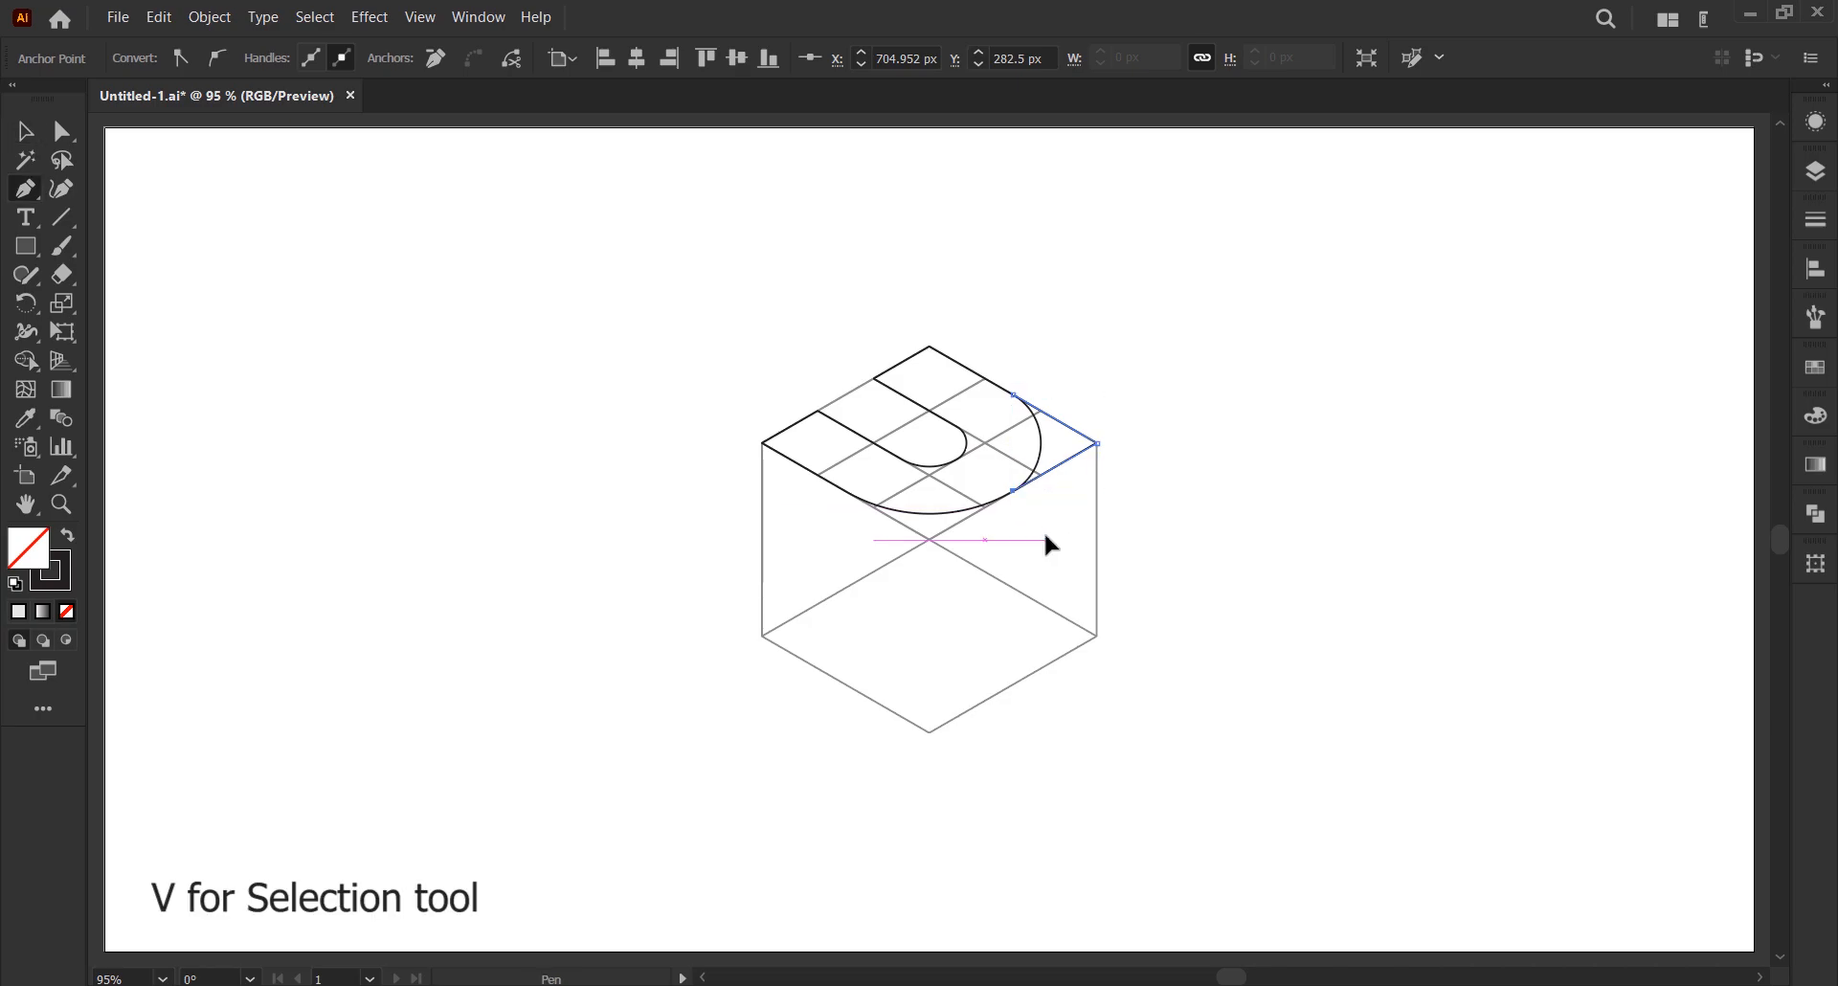
# - Draw a vertical line from the upper arm's inner corner down to the U's lower inner edge and deselect it
pyautogui.press('p')
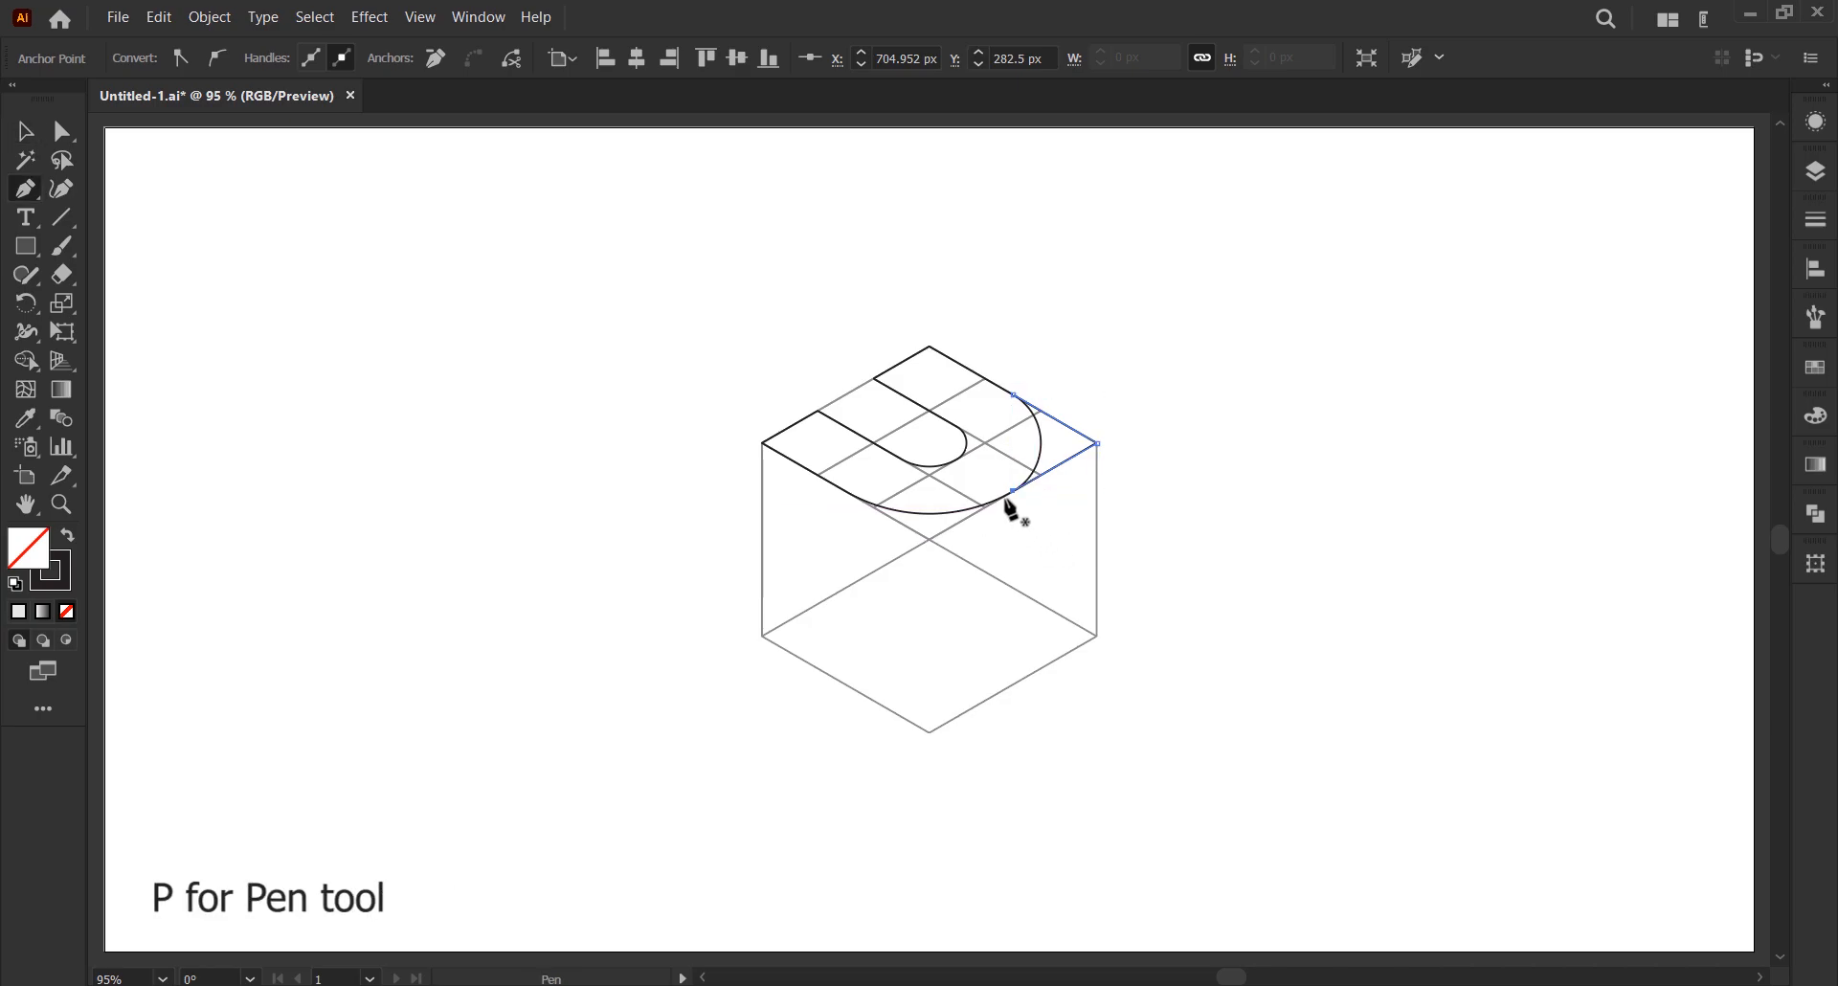
pyautogui.click(873, 380)
pyautogui.click(874, 443)
pyautogui.press('v')
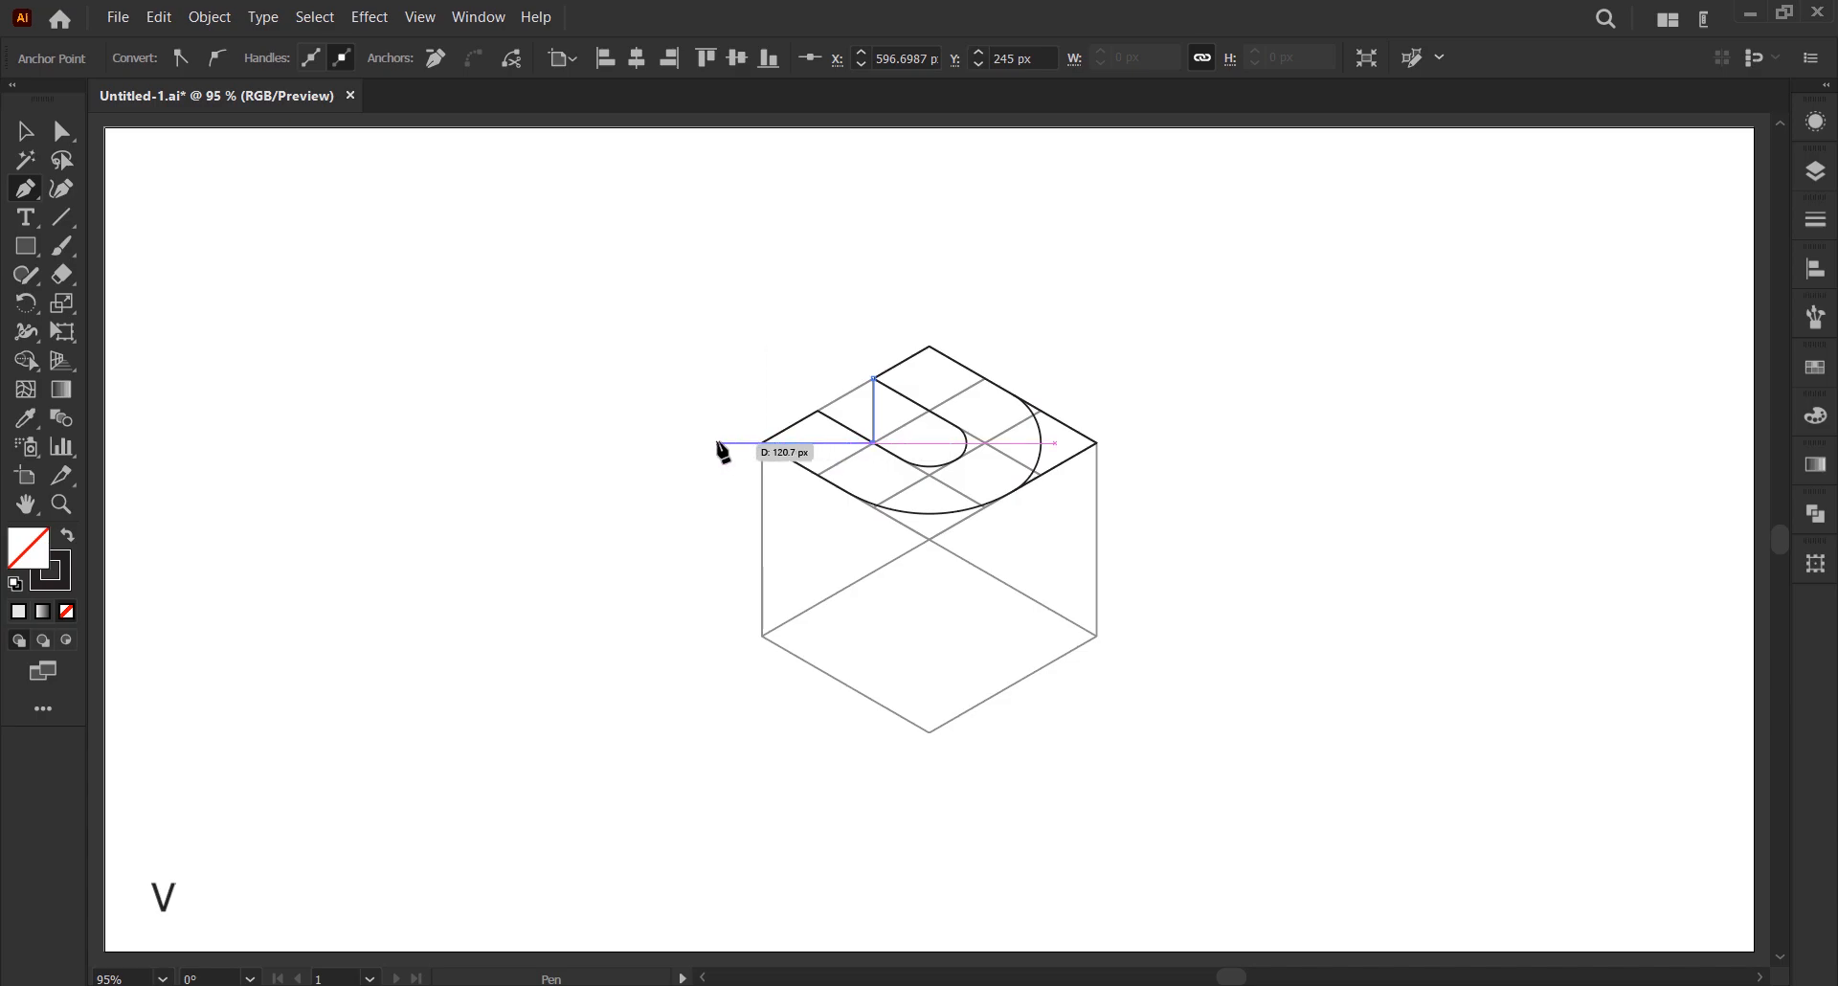
pyautogui.click(720, 426)
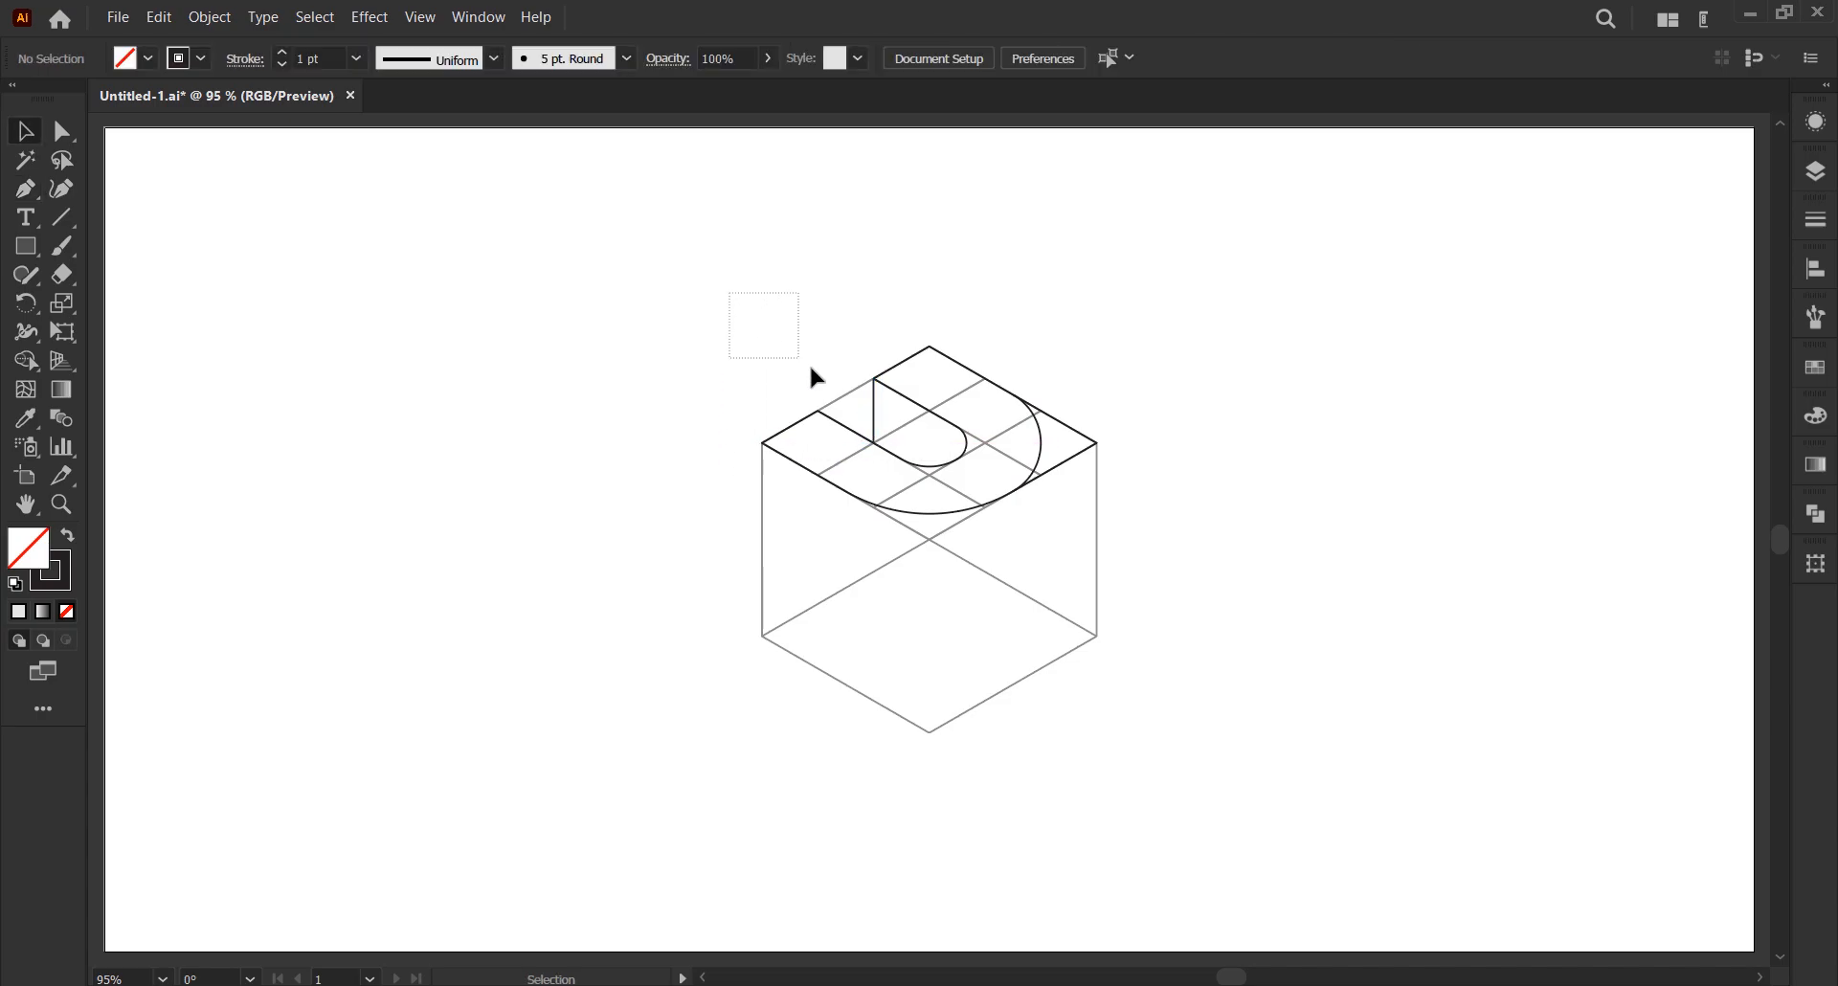
# - Set the stroke weight of all traced paths to 3 pt and form the U-shaped region with Shape Builder
pyautogui.moveTo(812, 377); pyautogui.dragTo(1126, 541)
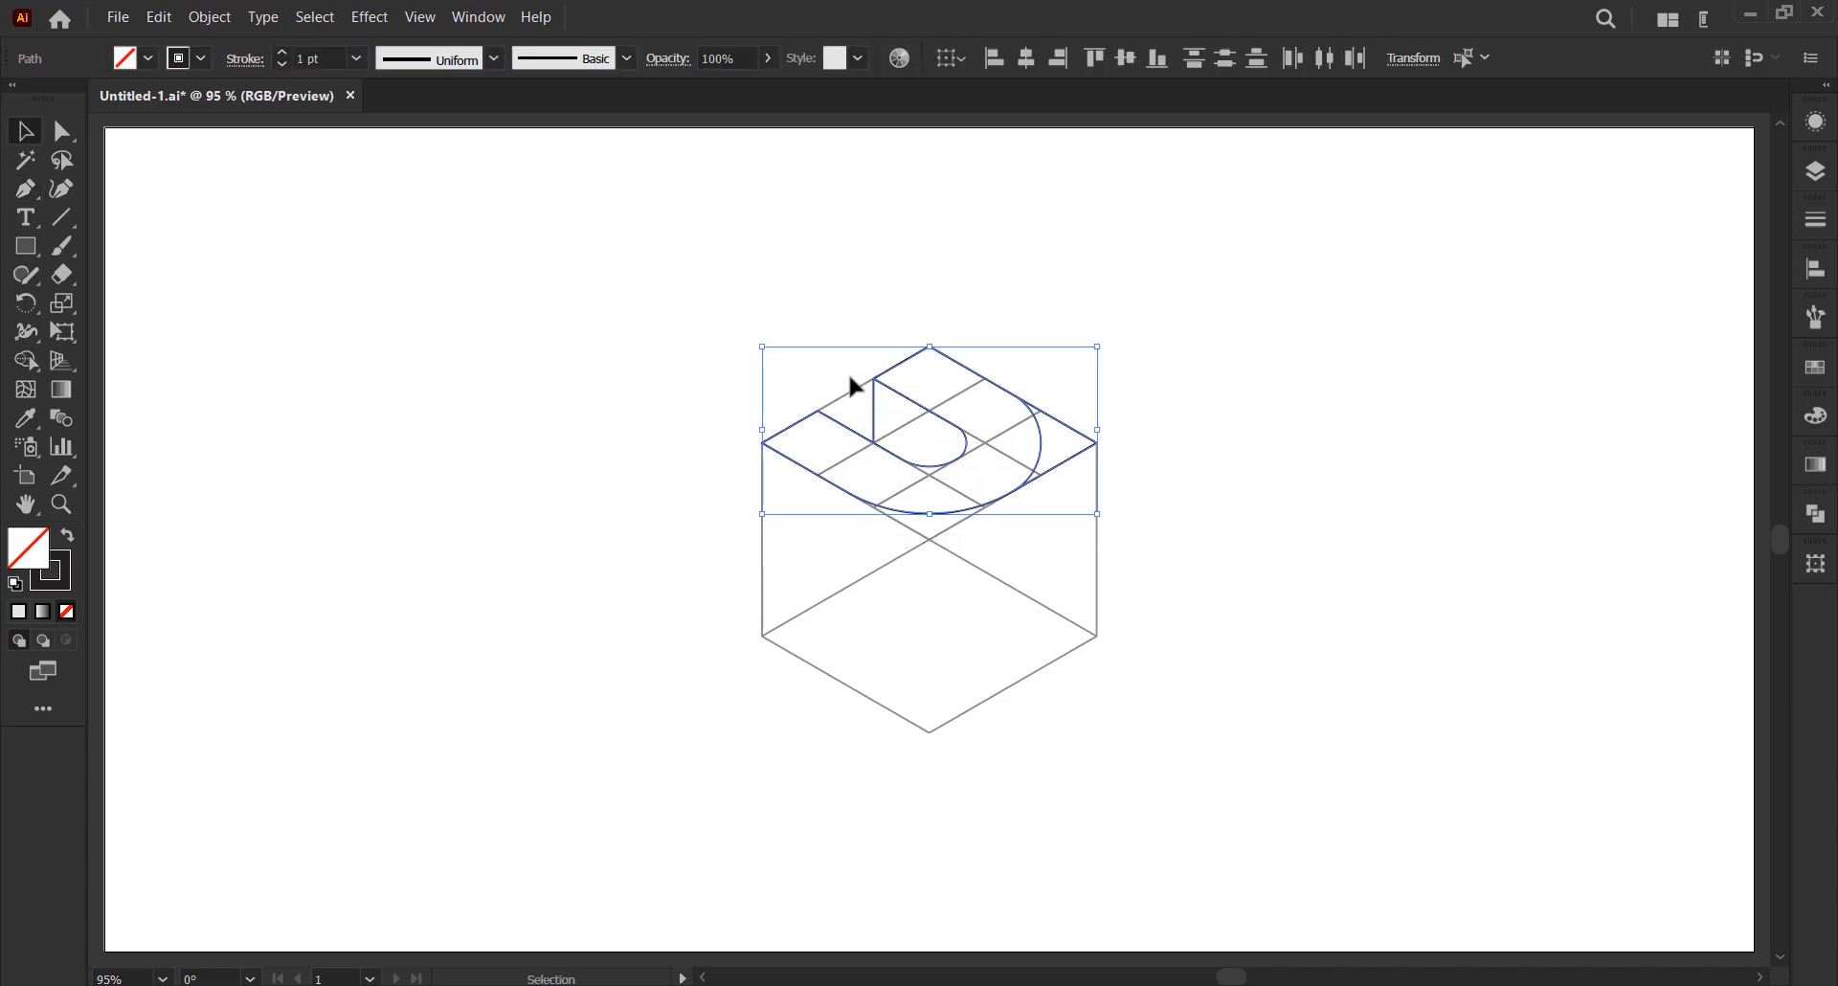
pyautogui.scroll(2, 333, 57)
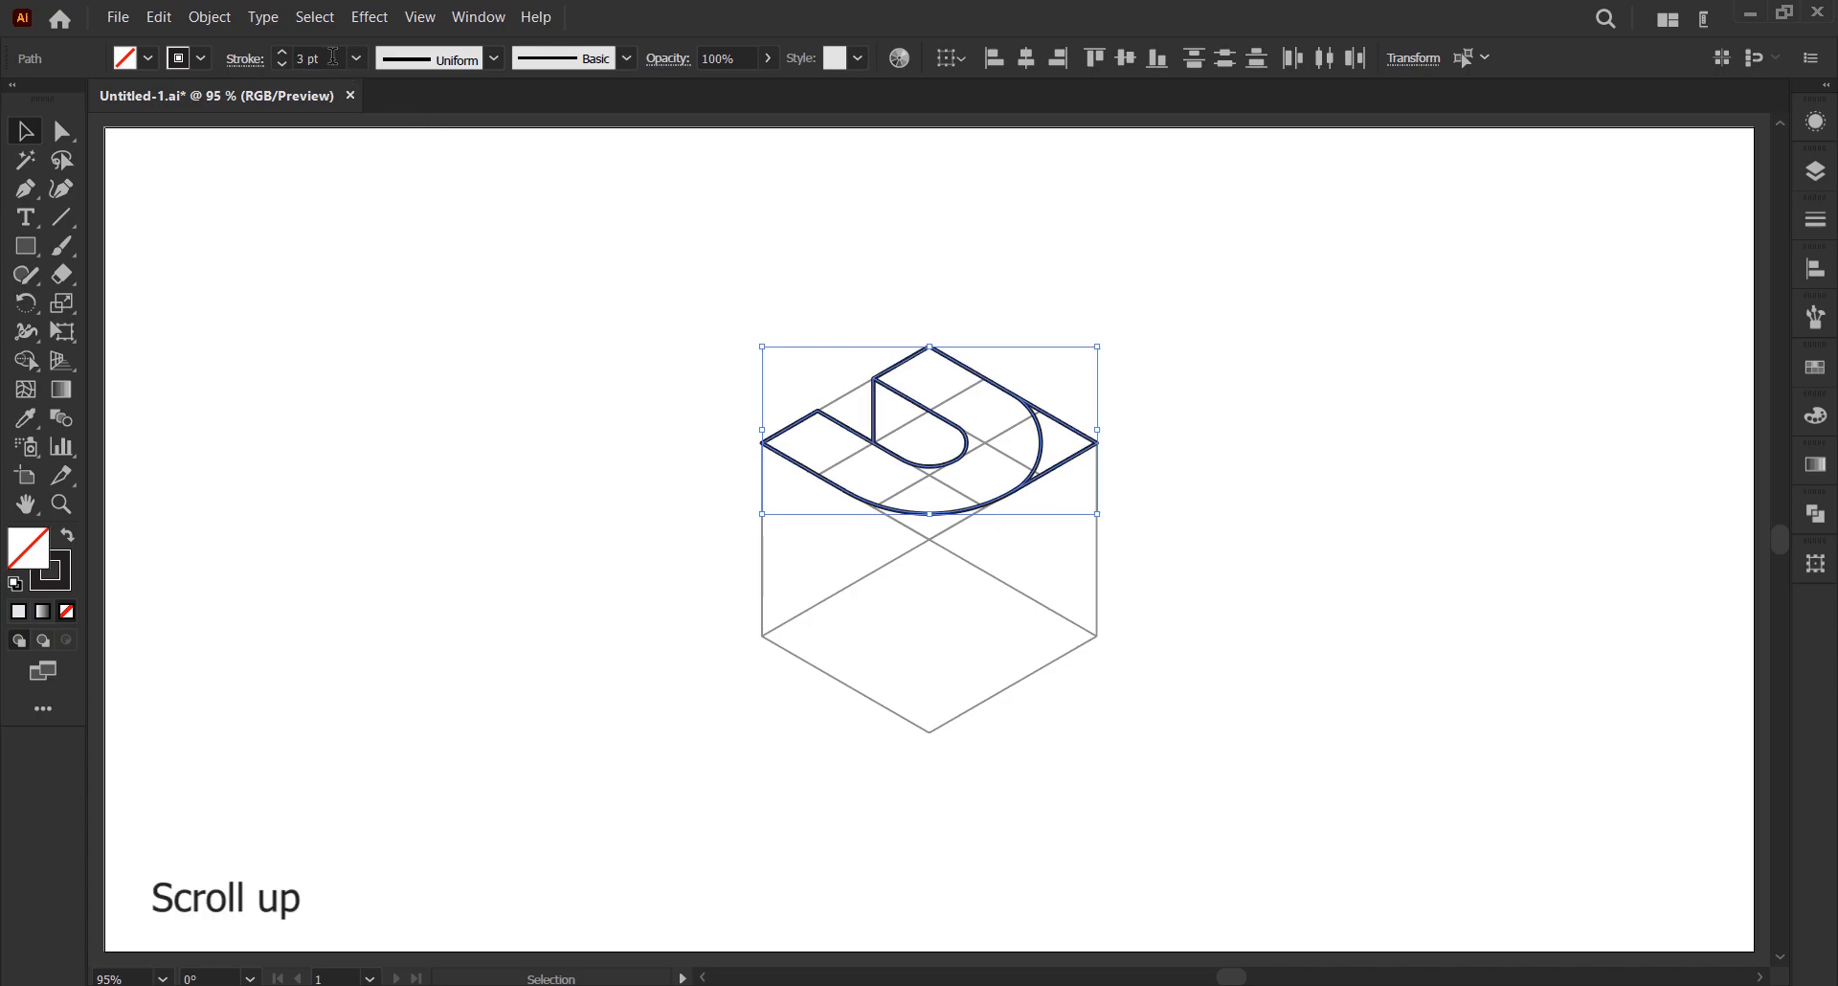
pyautogui.click(27, 361)
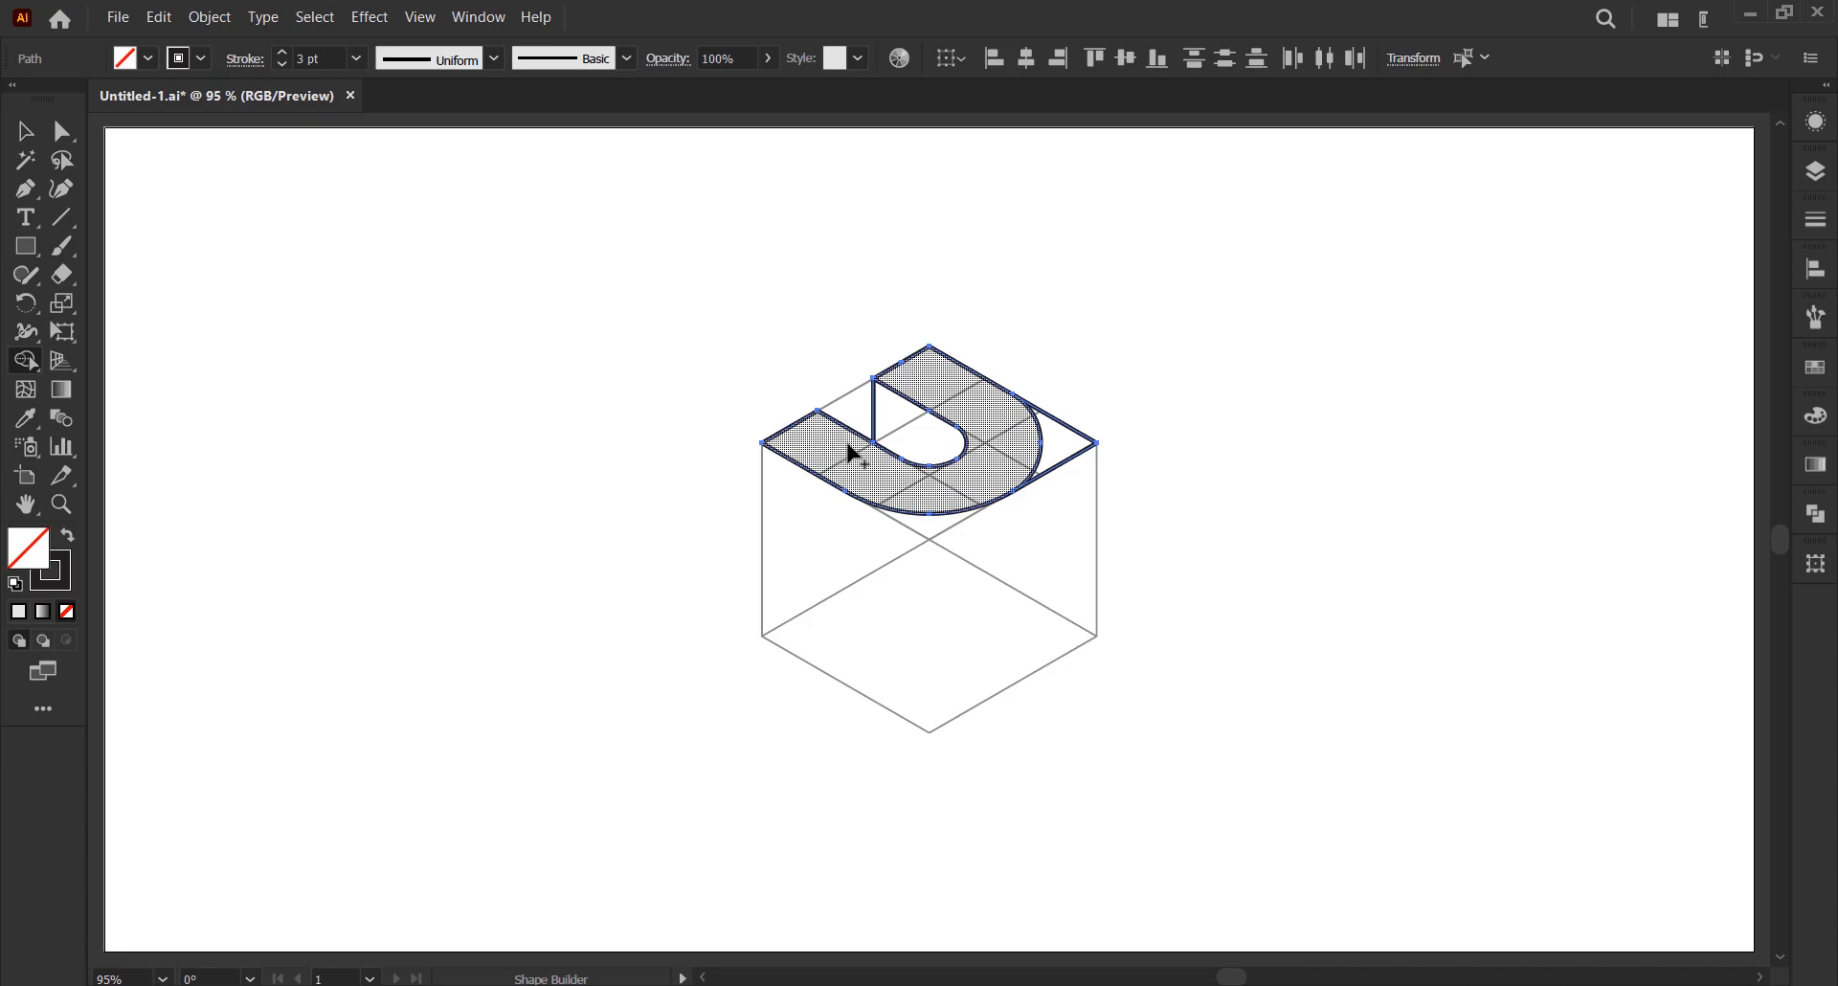
pyautogui.click(1023, 450)
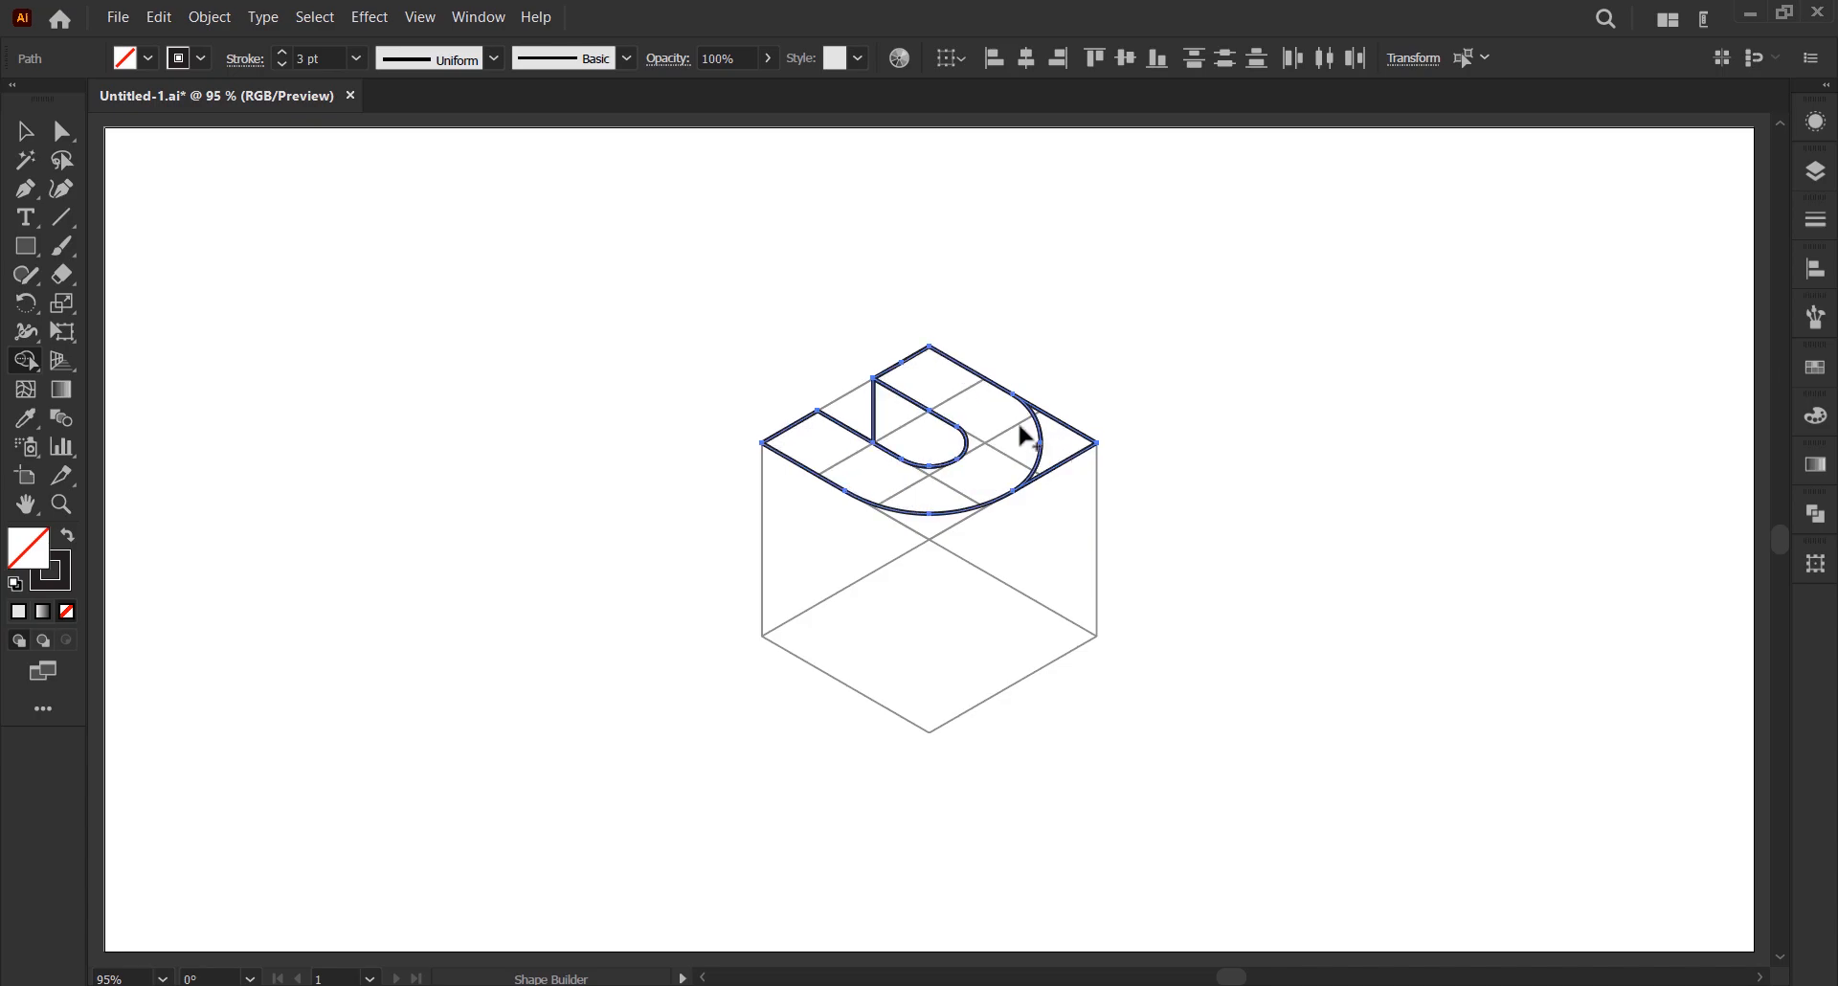
pyautogui.click(27, 132)
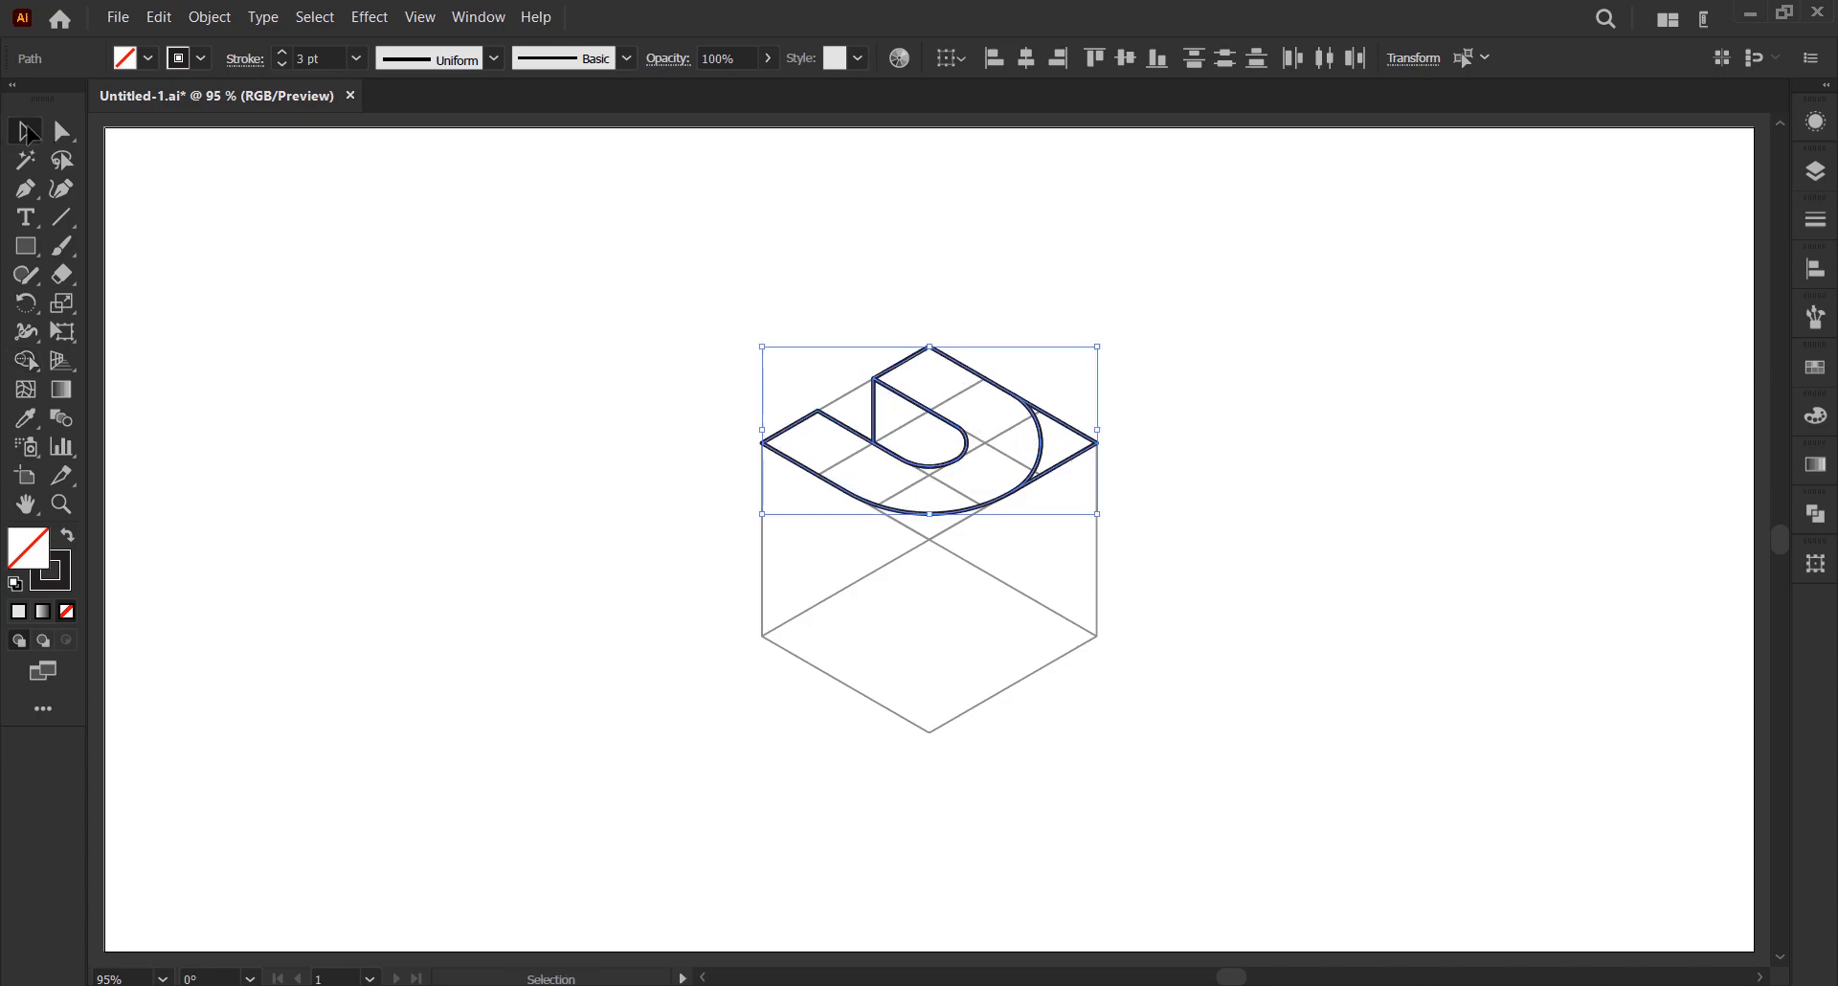
# - Rotate a copy of the traced paths 120° about the cube's centre and repeat the transformation for the third face
pyautogui.click(32, 305)
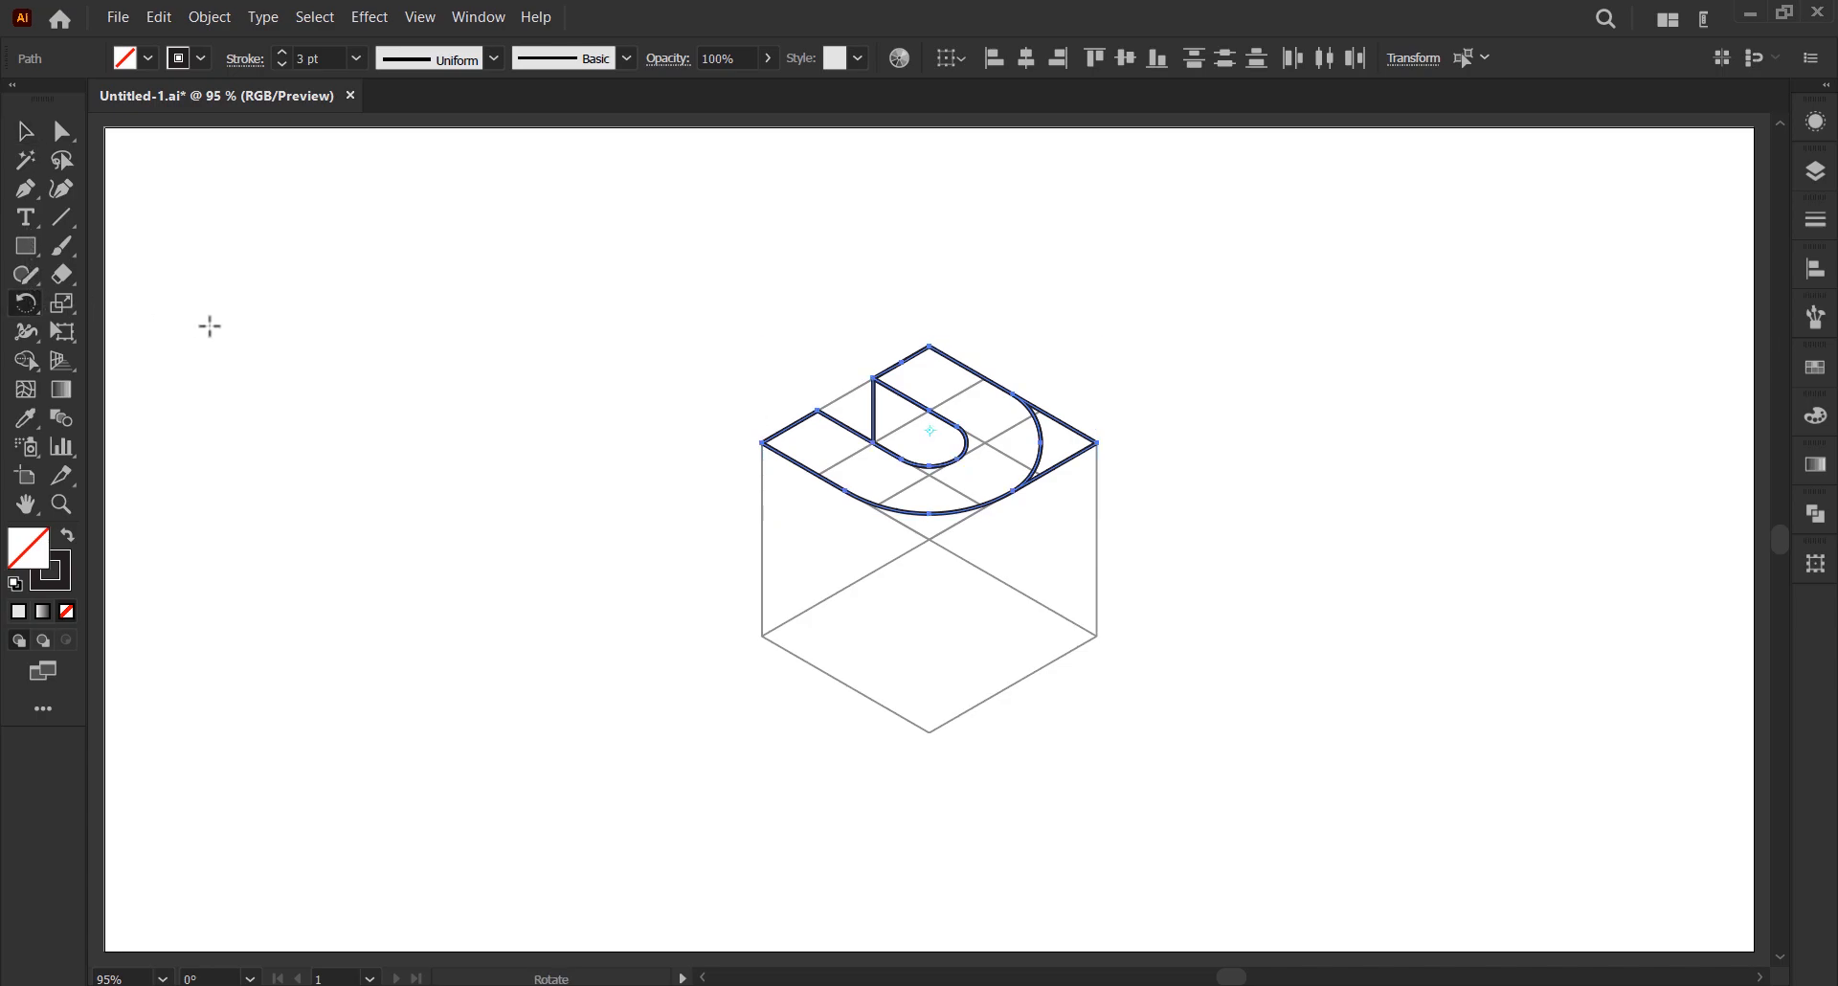
pyautogui.press('alt')
pyautogui.keyDown('alt'); pyautogui.click(929, 540); pyautogui.keyUp('alt')
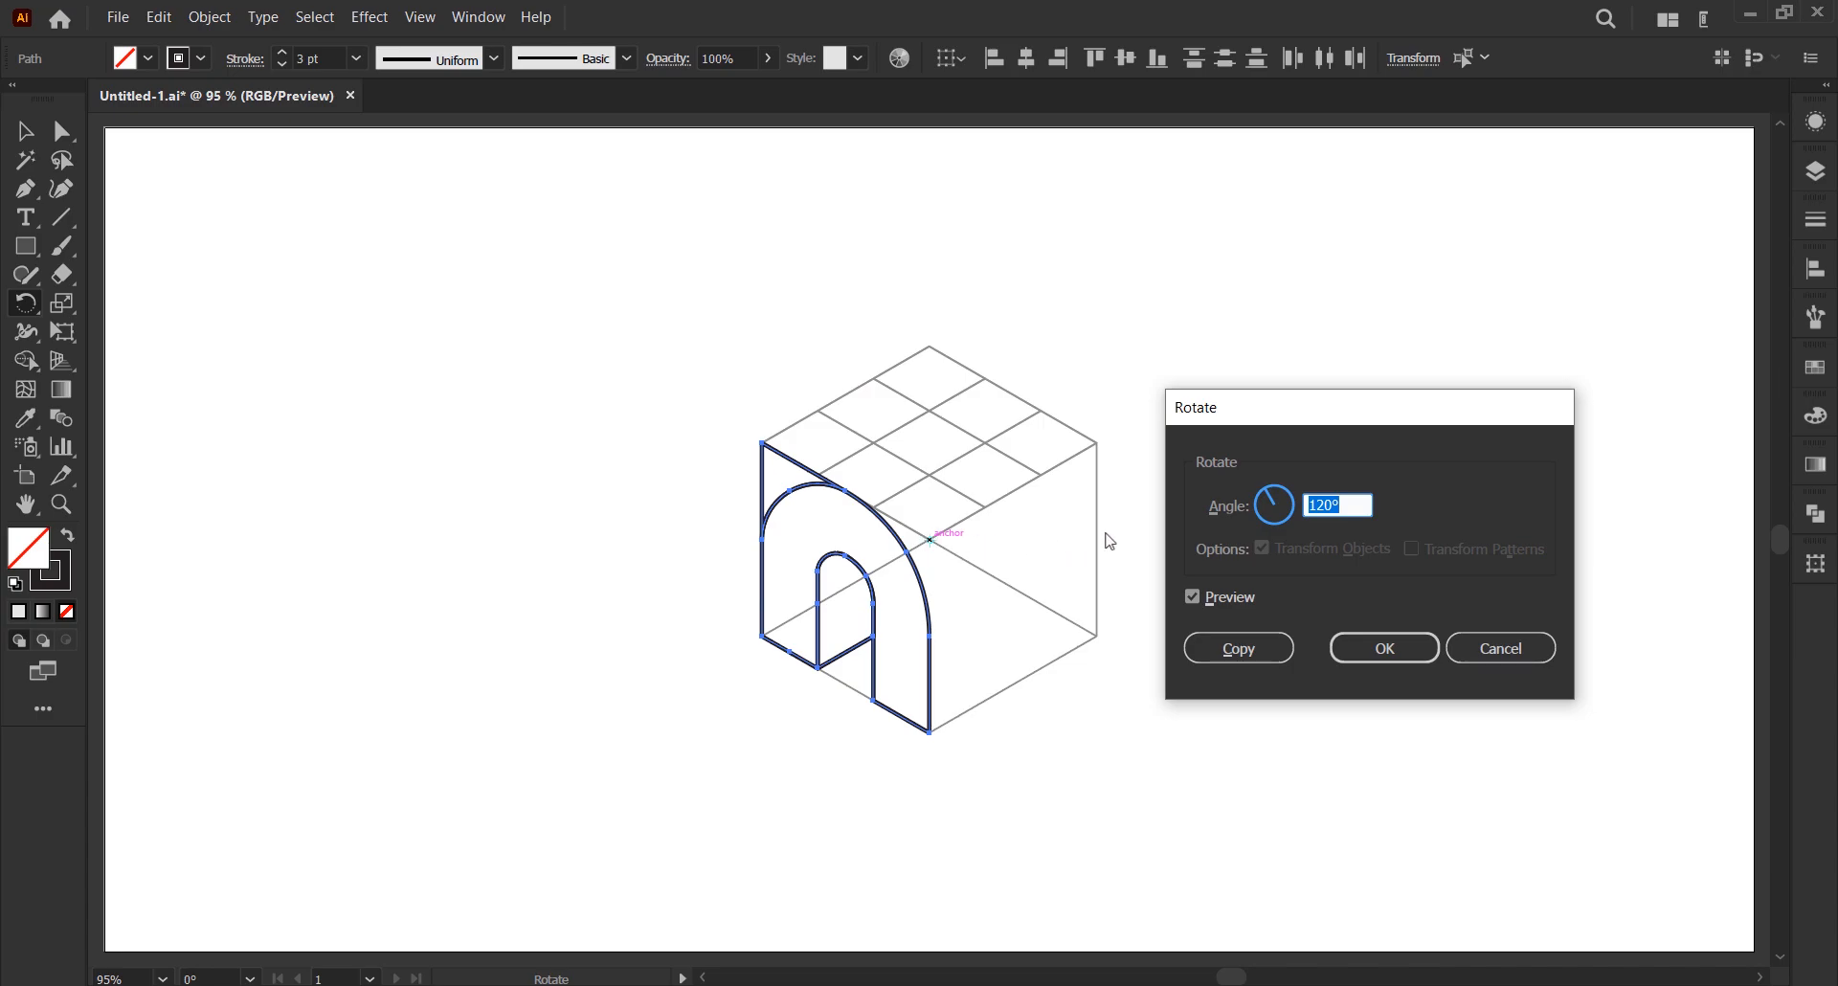
pyautogui.click(1260, 647)
pyautogui.hotkey('ctrl', 'd')
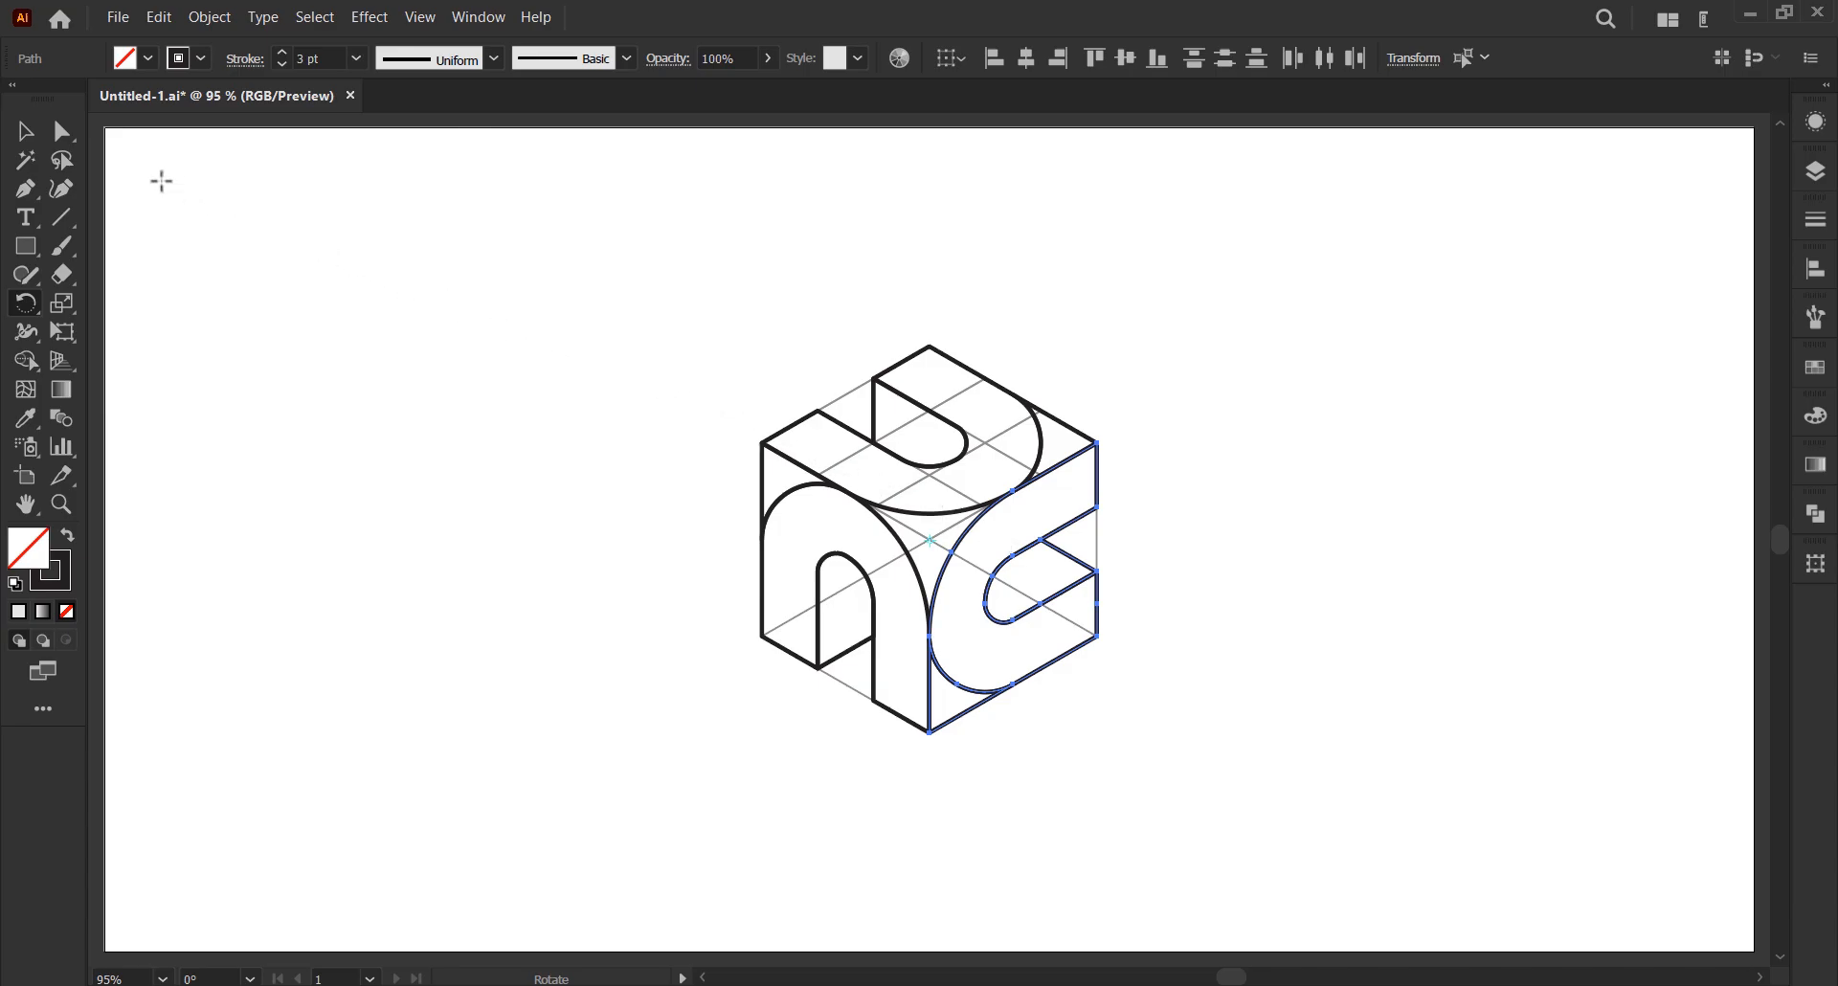
# - Group the paths of all three U-shaped faces
pyautogui.click(27, 131)
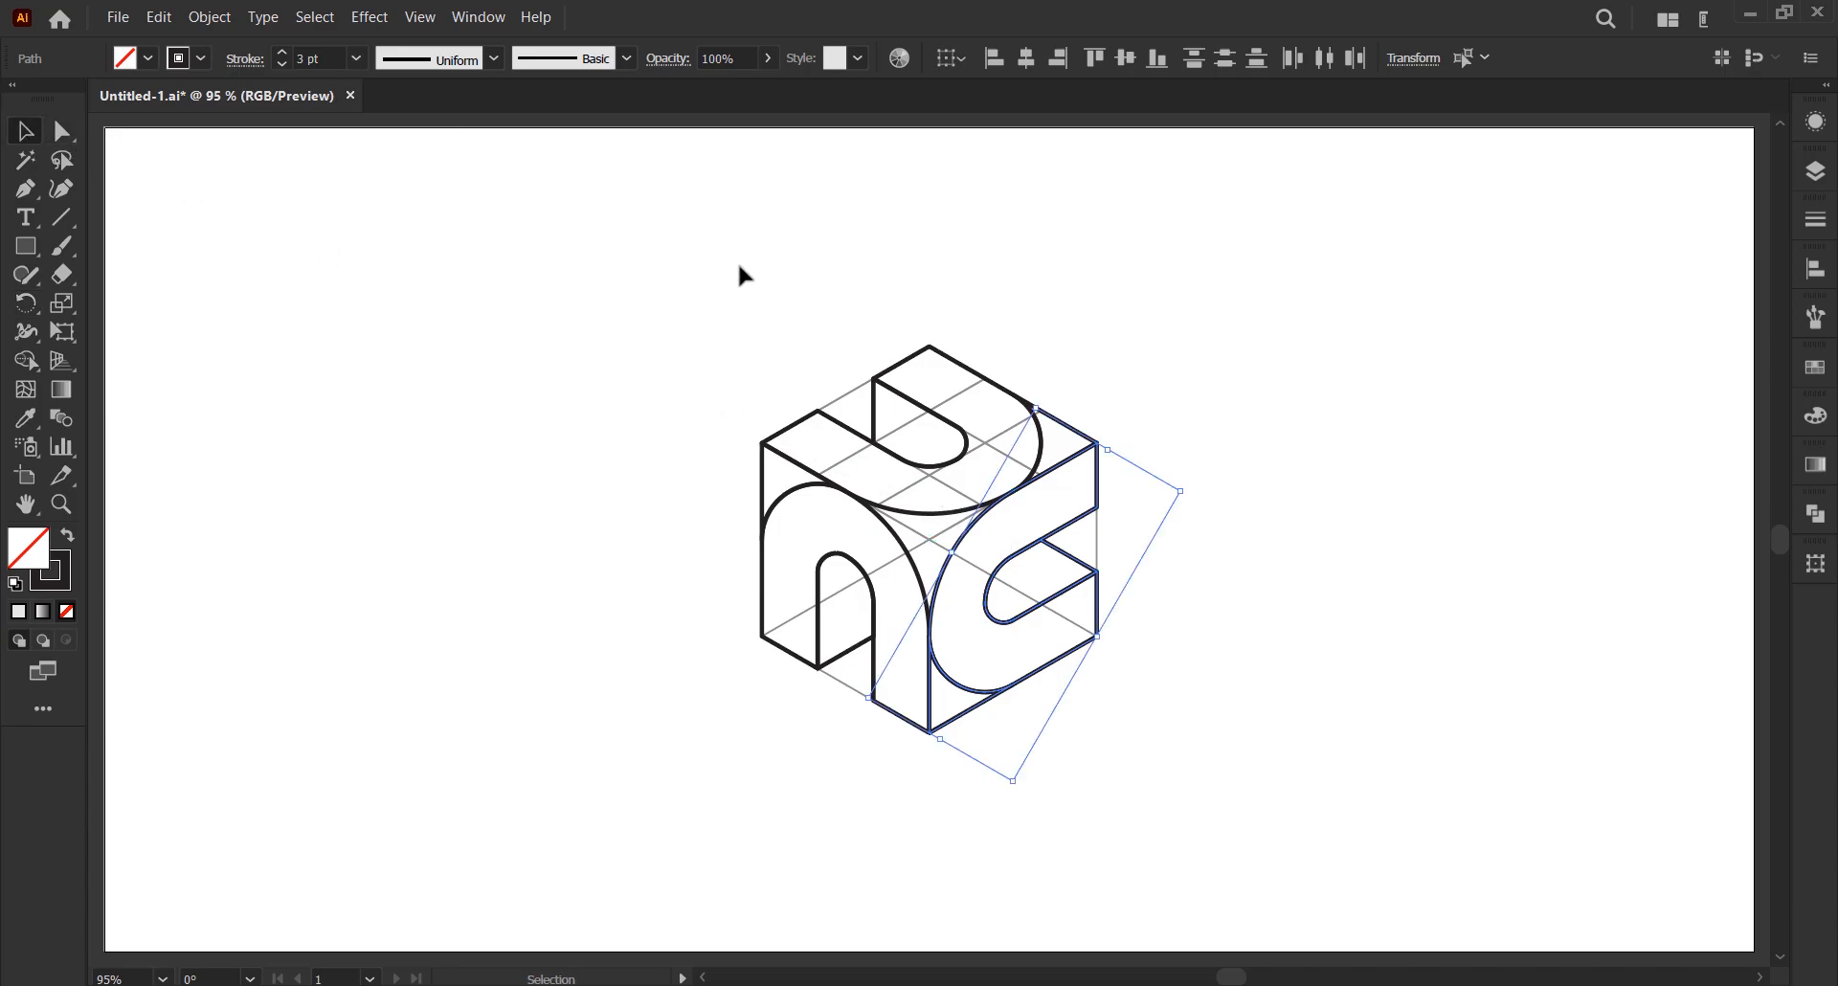
pyautogui.moveTo(739, 266); pyautogui.dragTo(1098, 707)
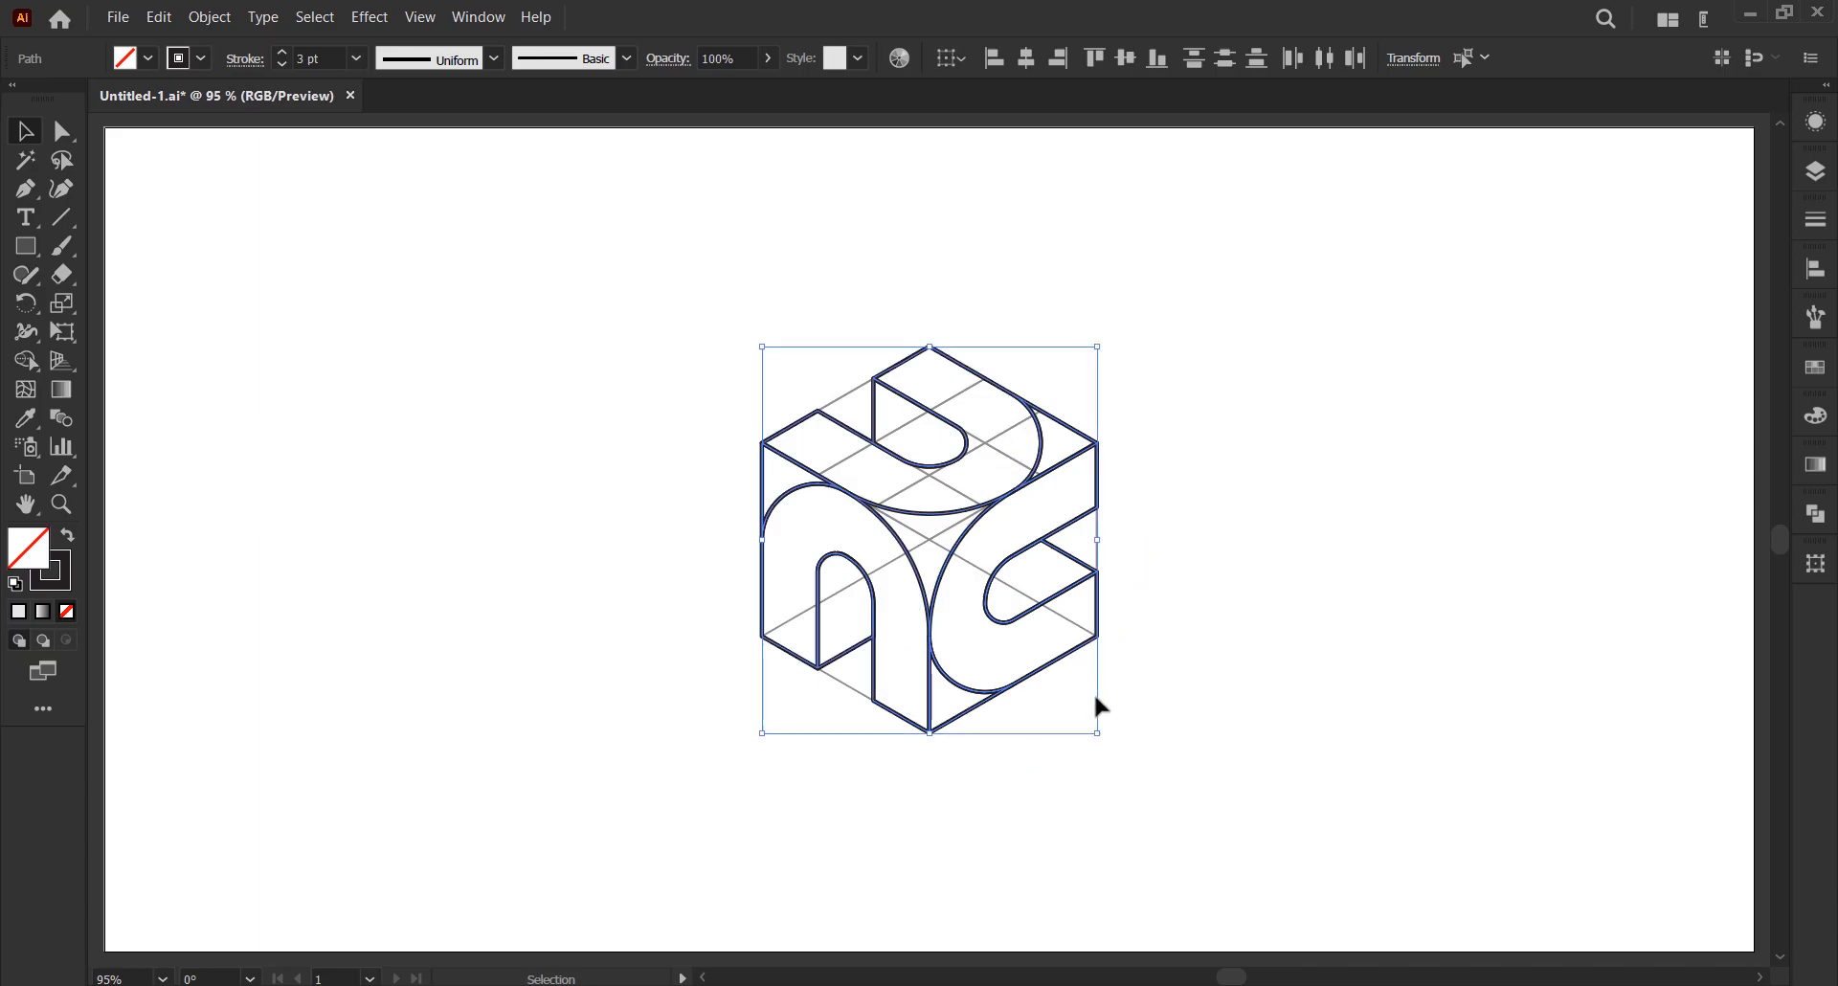
pyautogui.rightClick(991, 505)
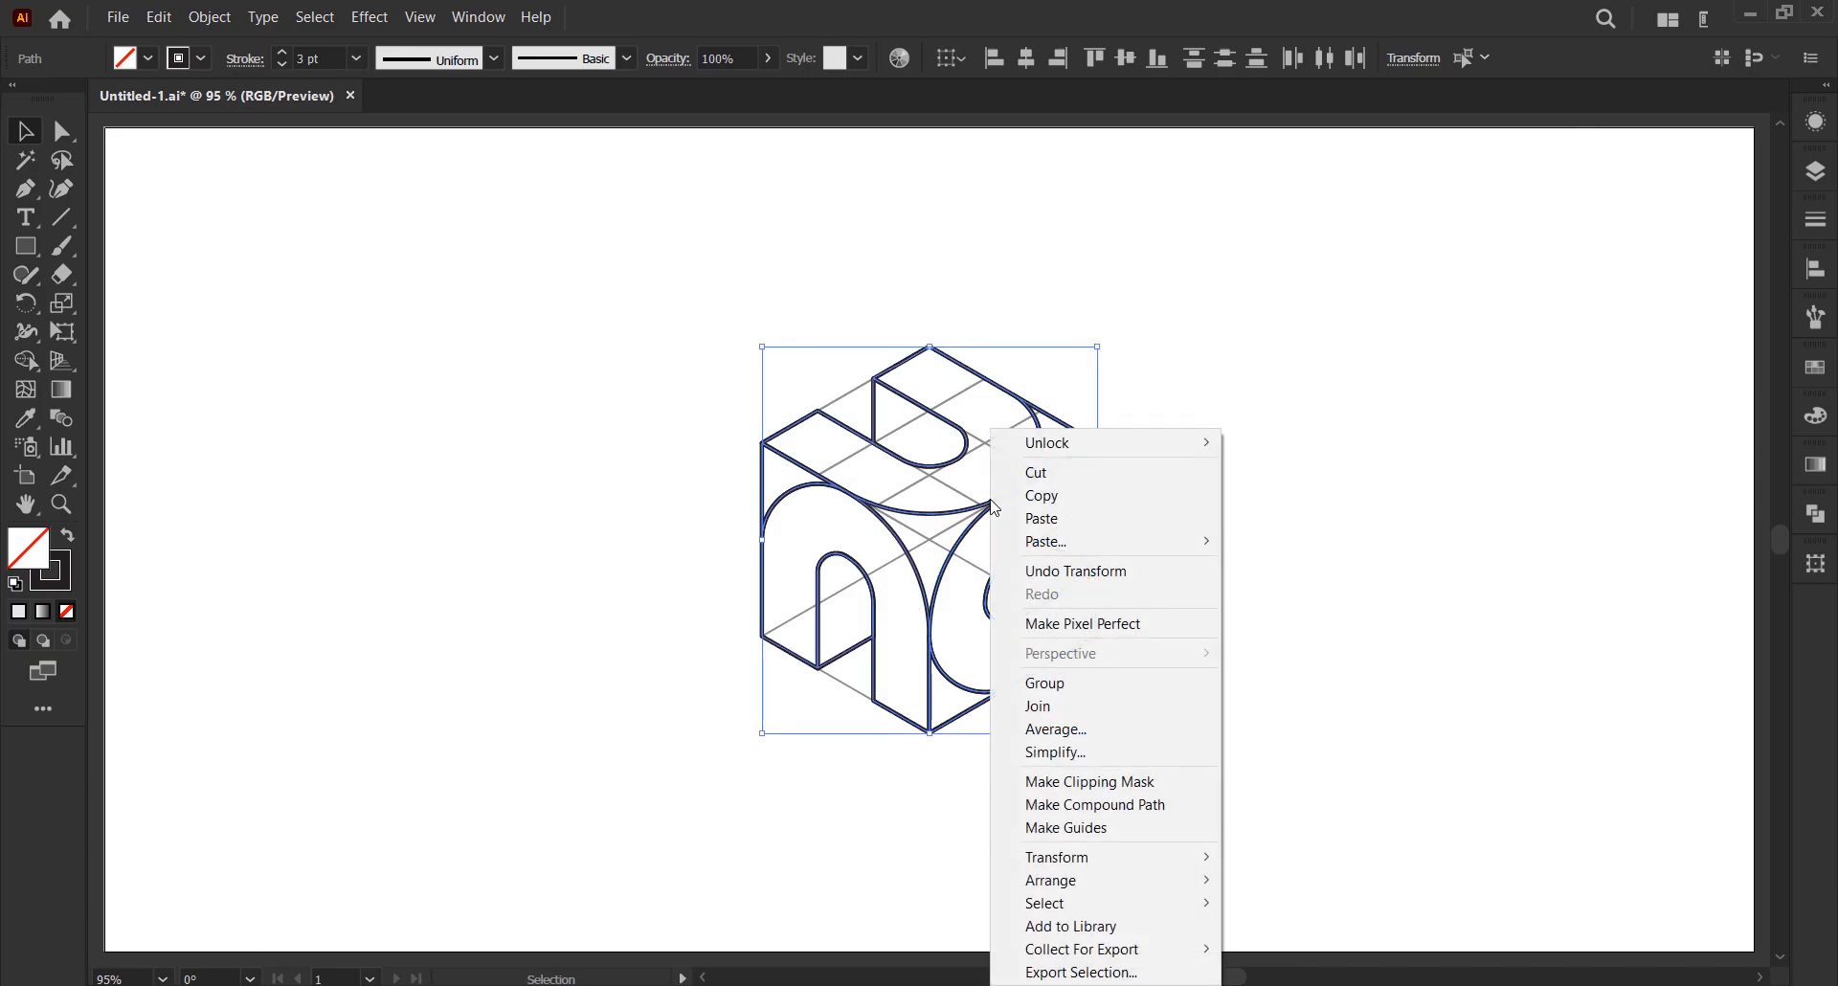
pyautogui.click(1042, 683)
# - Move the grouped artwork left, clear of the cube guide, and unlock and delete the construction lines
pyautogui.moveTo(1010, 507); pyautogui.dragTo(651, 510)
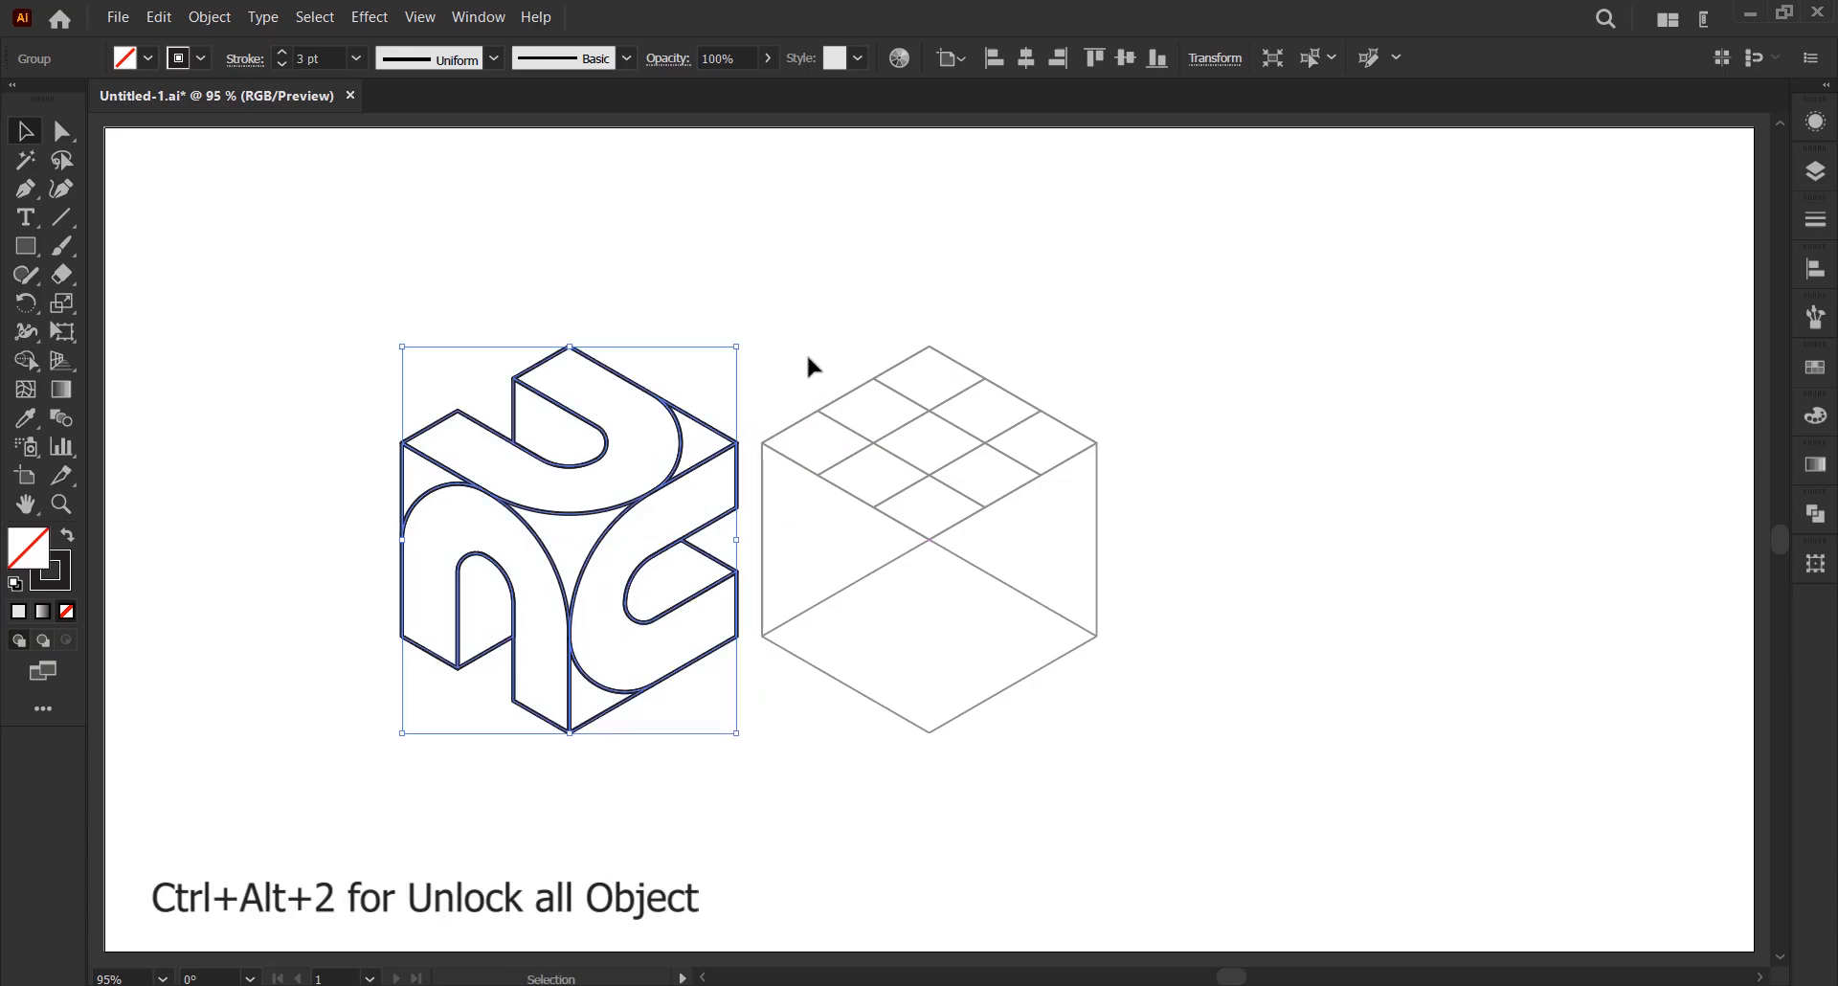
pyautogui.hotkey('ctrl', 'alt', '2')
pyautogui.press('Delete')
# - Centre the artwork group on the artboard and deselect it
pyautogui.moveTo(809, 358); pyautogui.dragTo(407, 723)
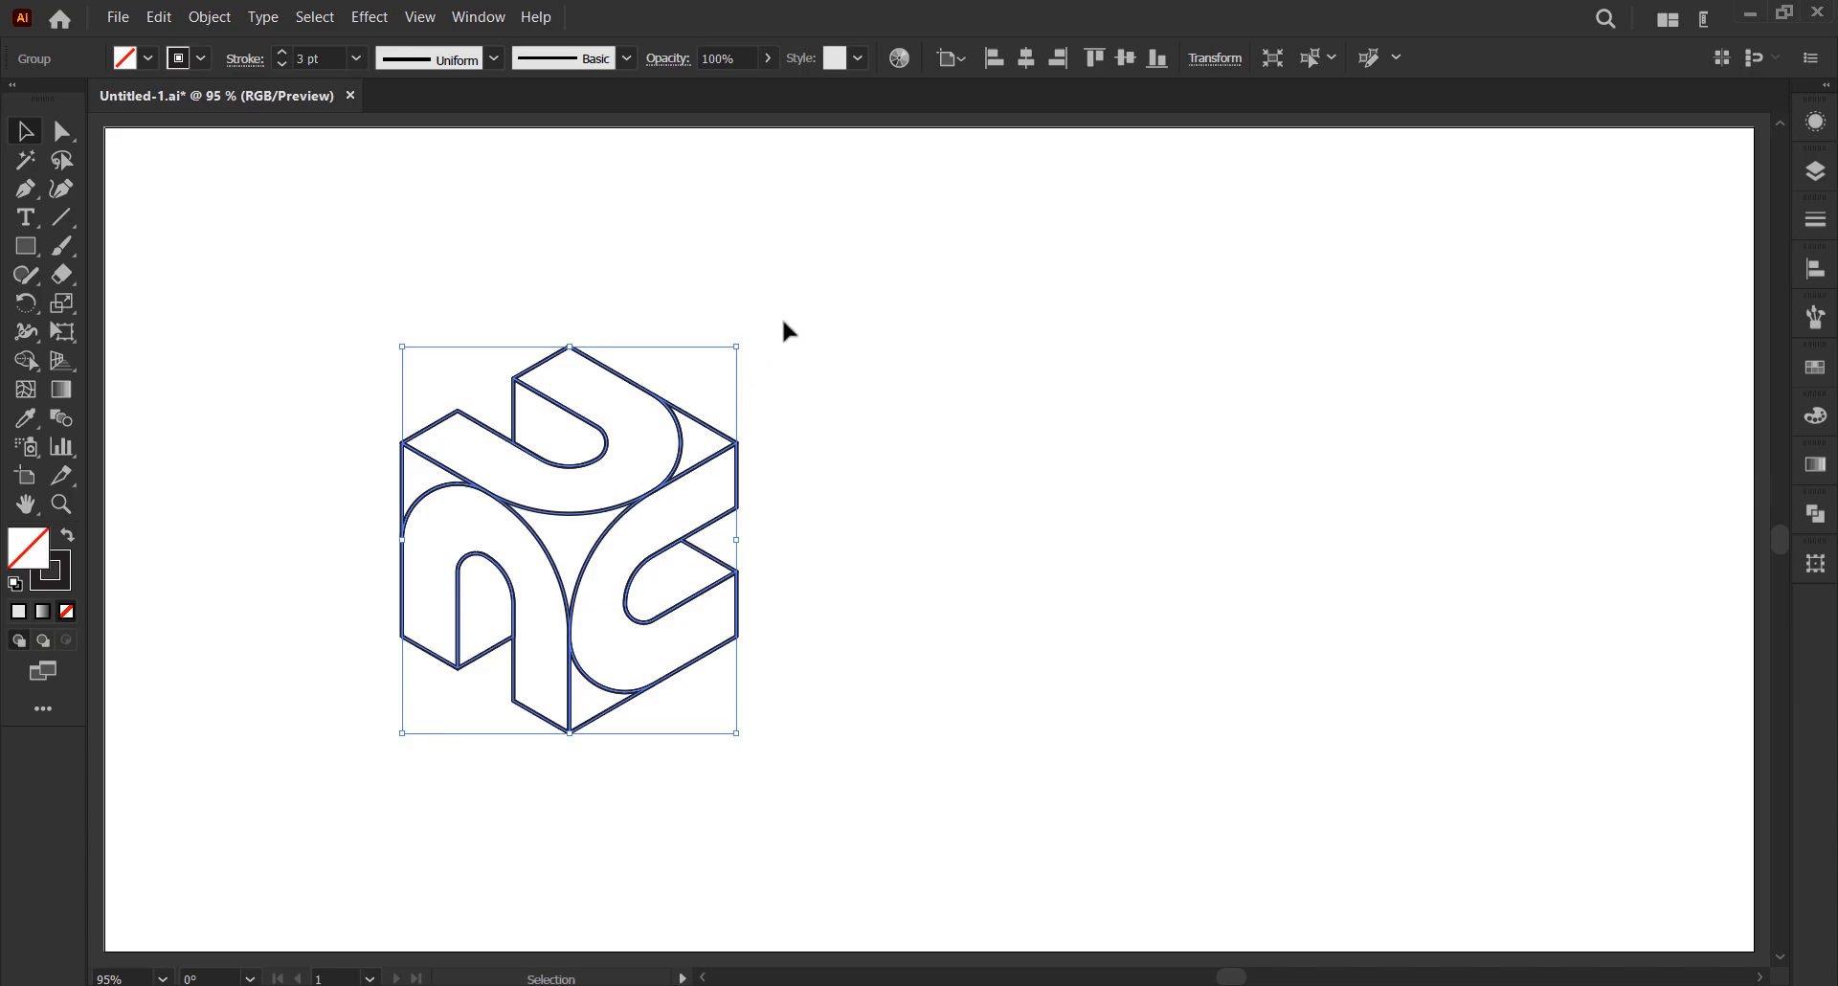
pyautogui.click(1026, 60)
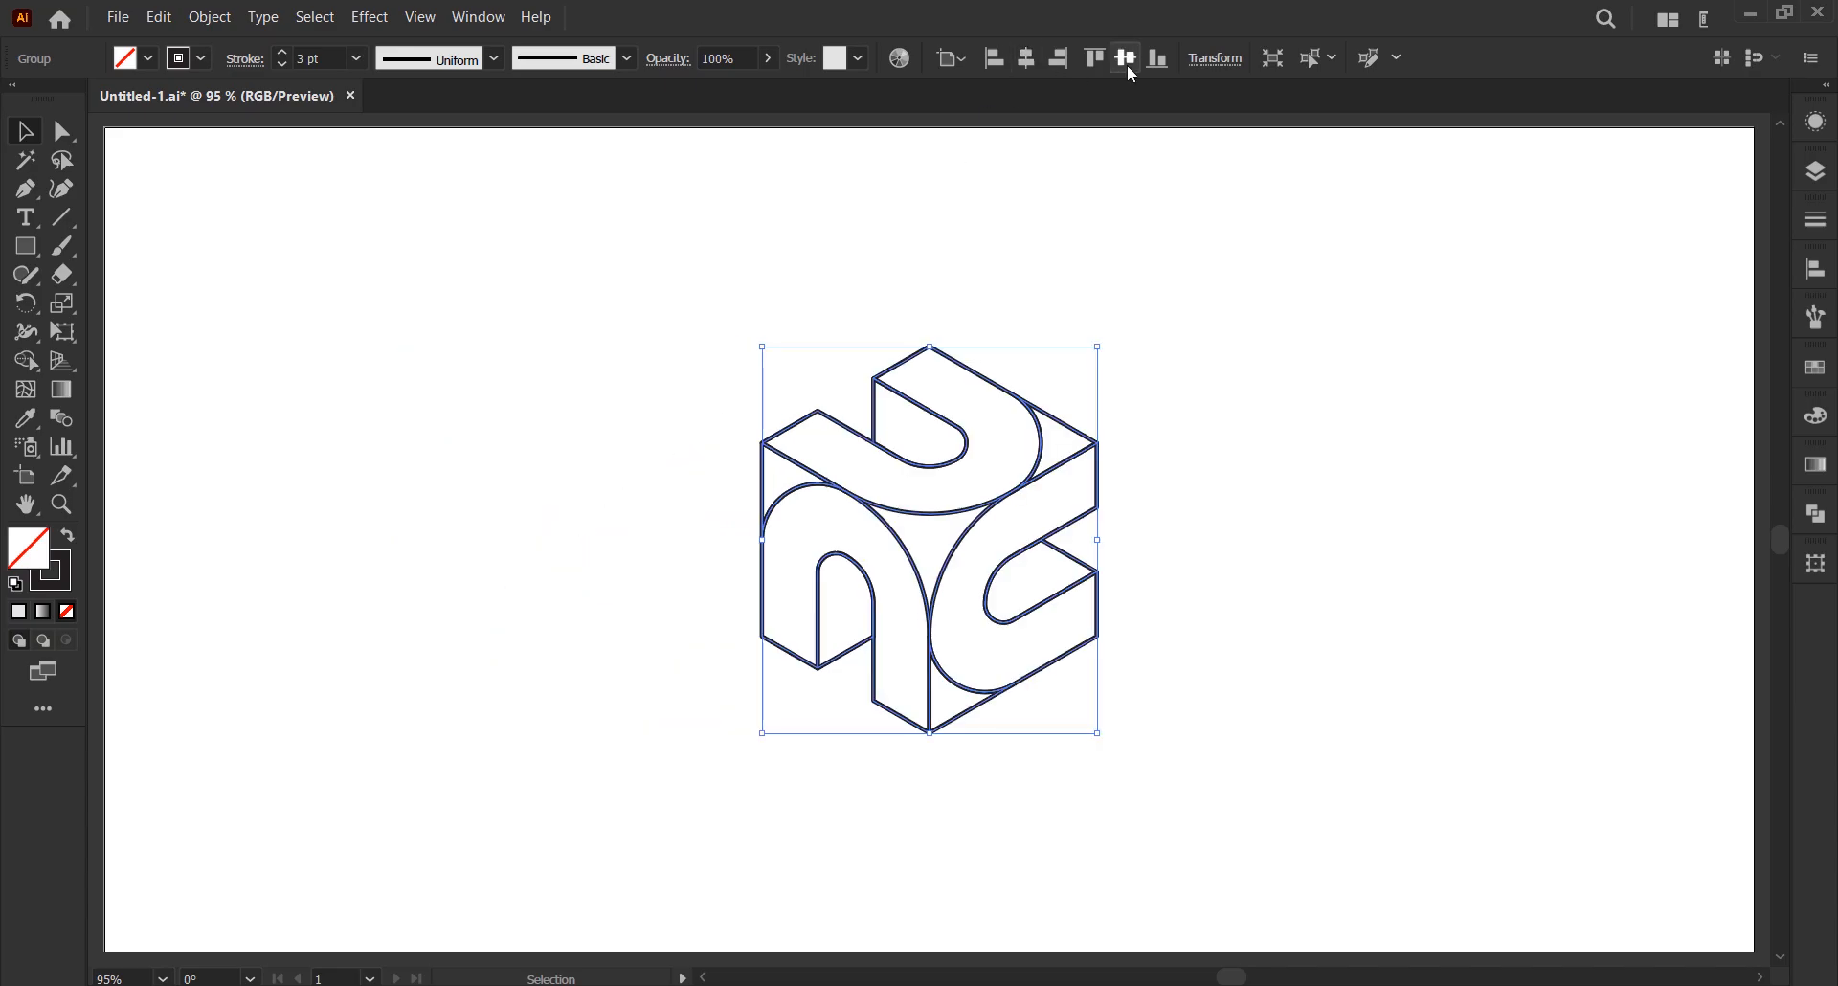
pyautogui.click(1128, 383)
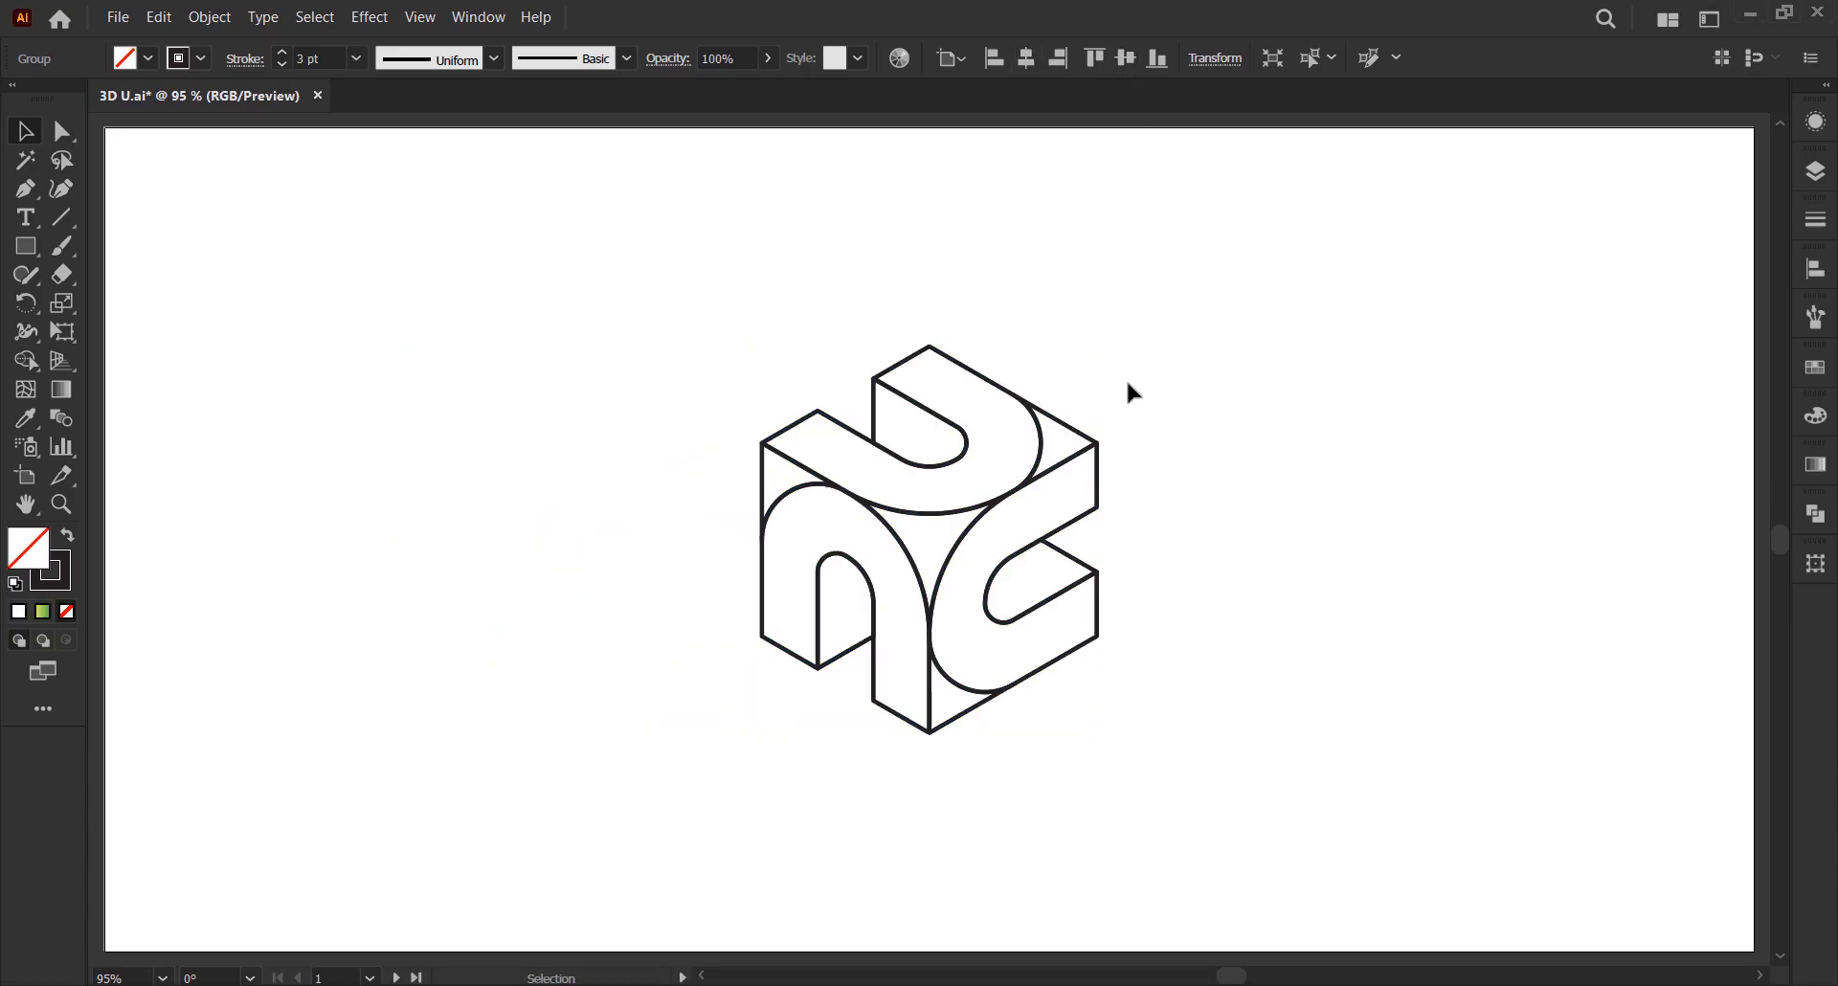
# - Ungroup the centred cube artwork into separate paths and clear the selection
pyautogui.moveTo(1128, 384); pyautogui.dragTo(964, 508)
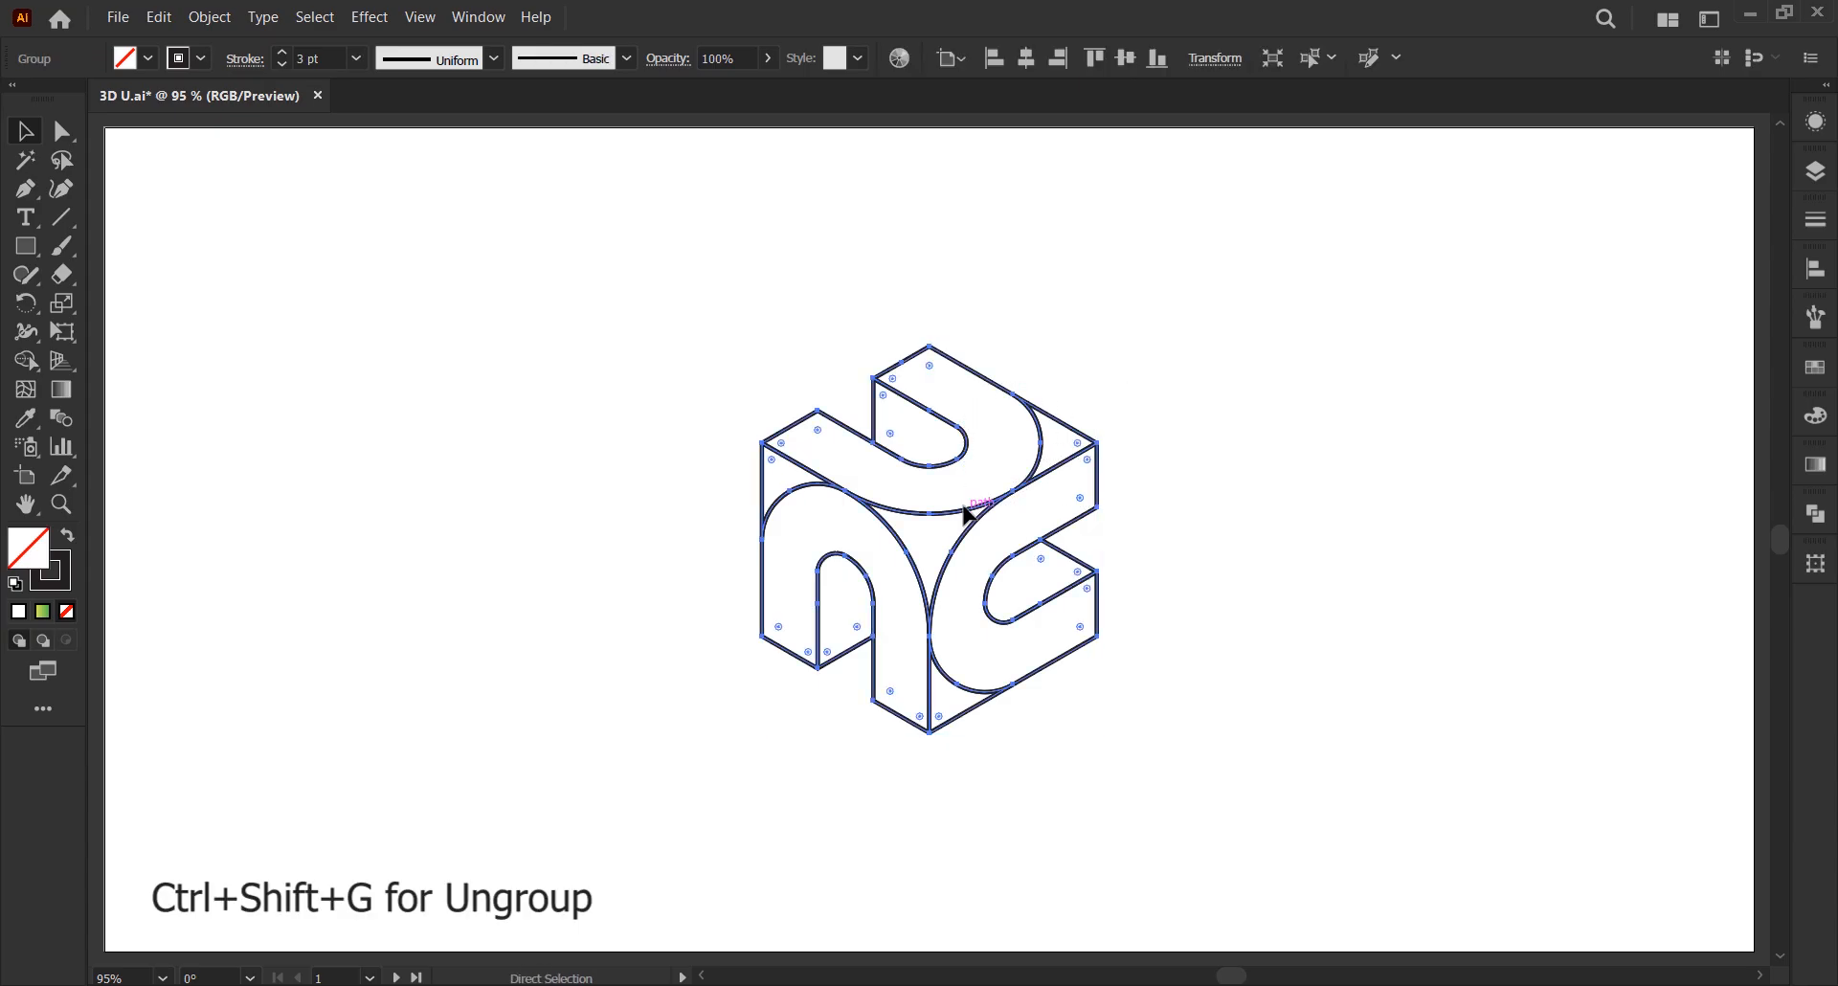
pyautogui.hotkey('ctrl', 'shift', 'g')
pyautogui.click(1131, 466)
# - Fill the U shape on the cube's right face with the purple-to-pink gradient swatch
pyautogui.moveTo(1134, 467); pyautogui.dragTo(1083, 492)
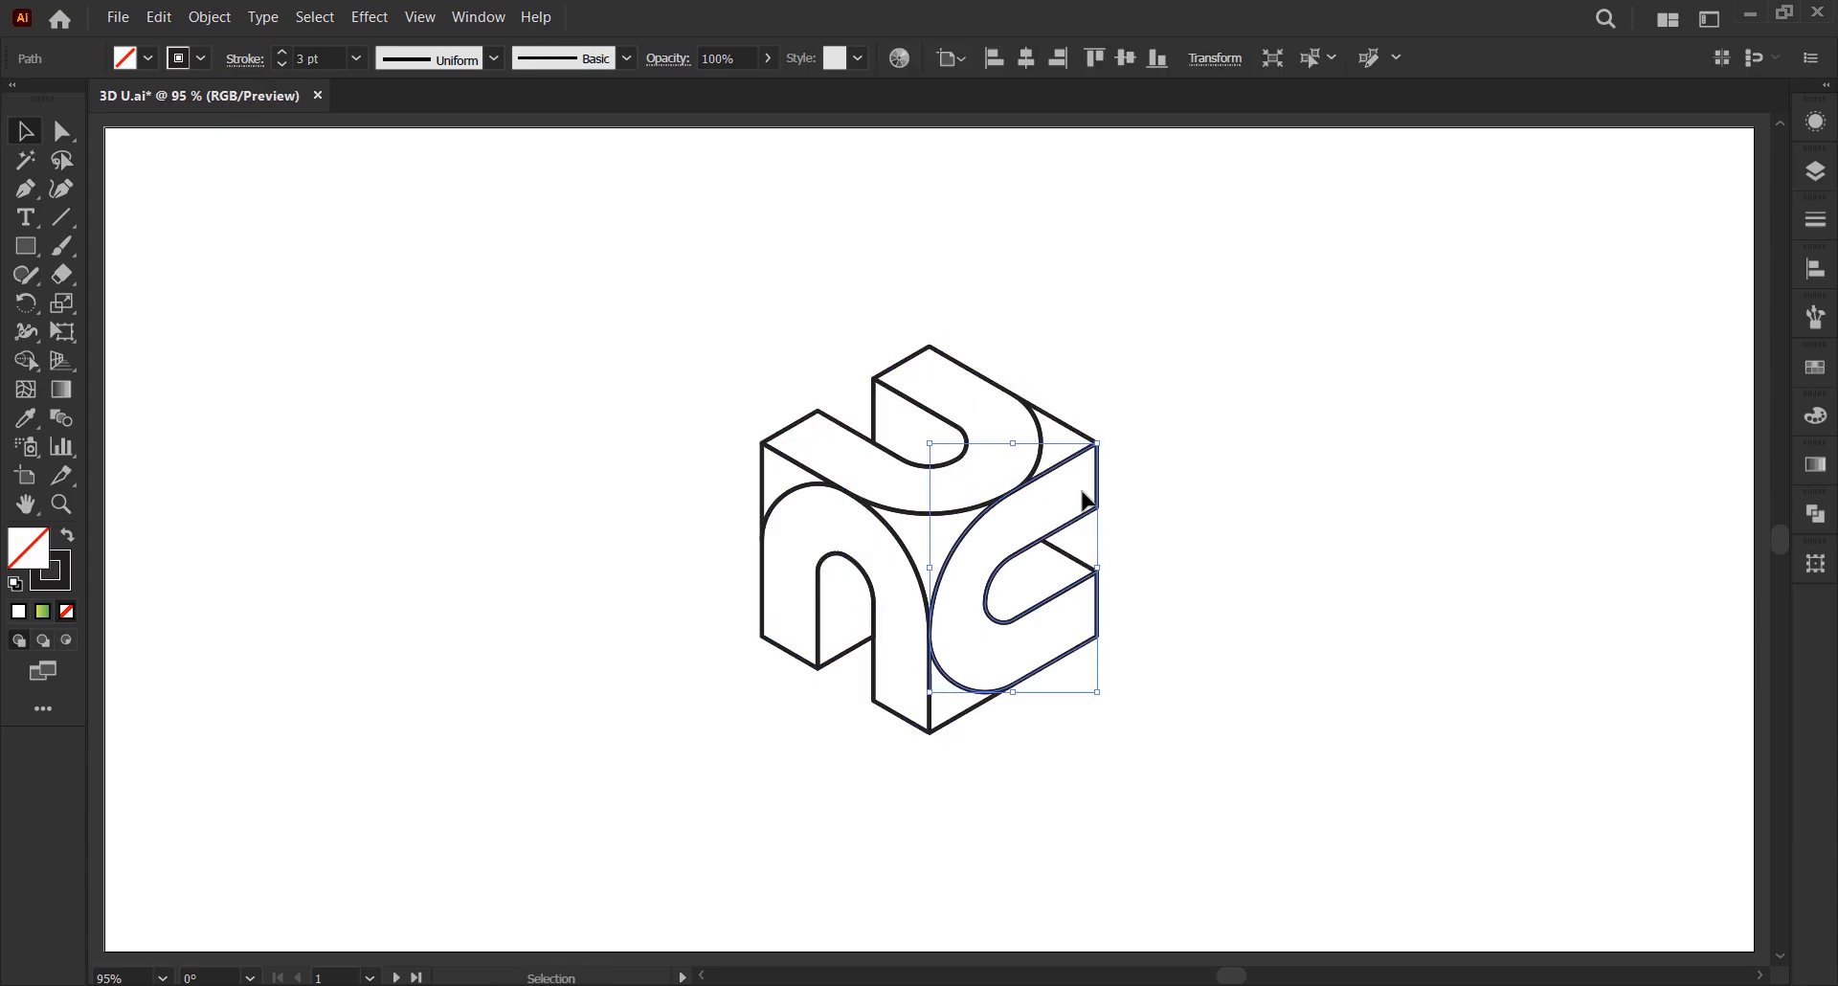
pyautogui.click(1815, 366)
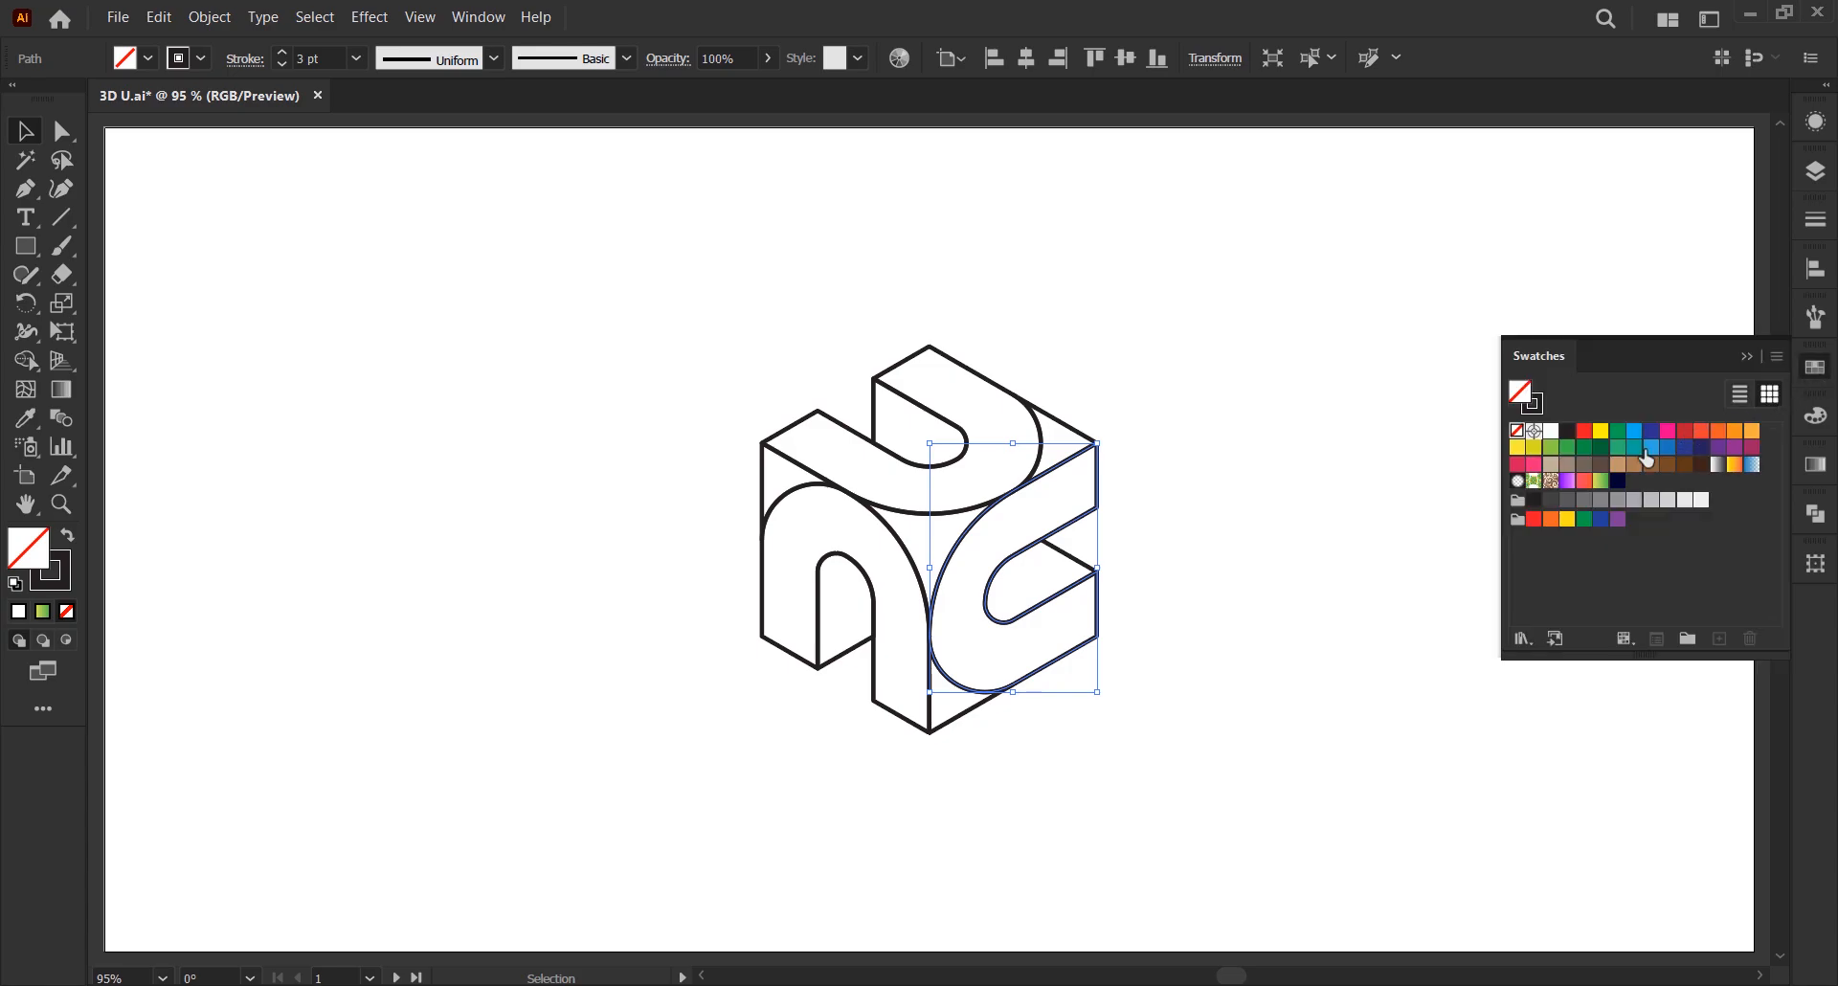
pyautogui.click(1567, 481)
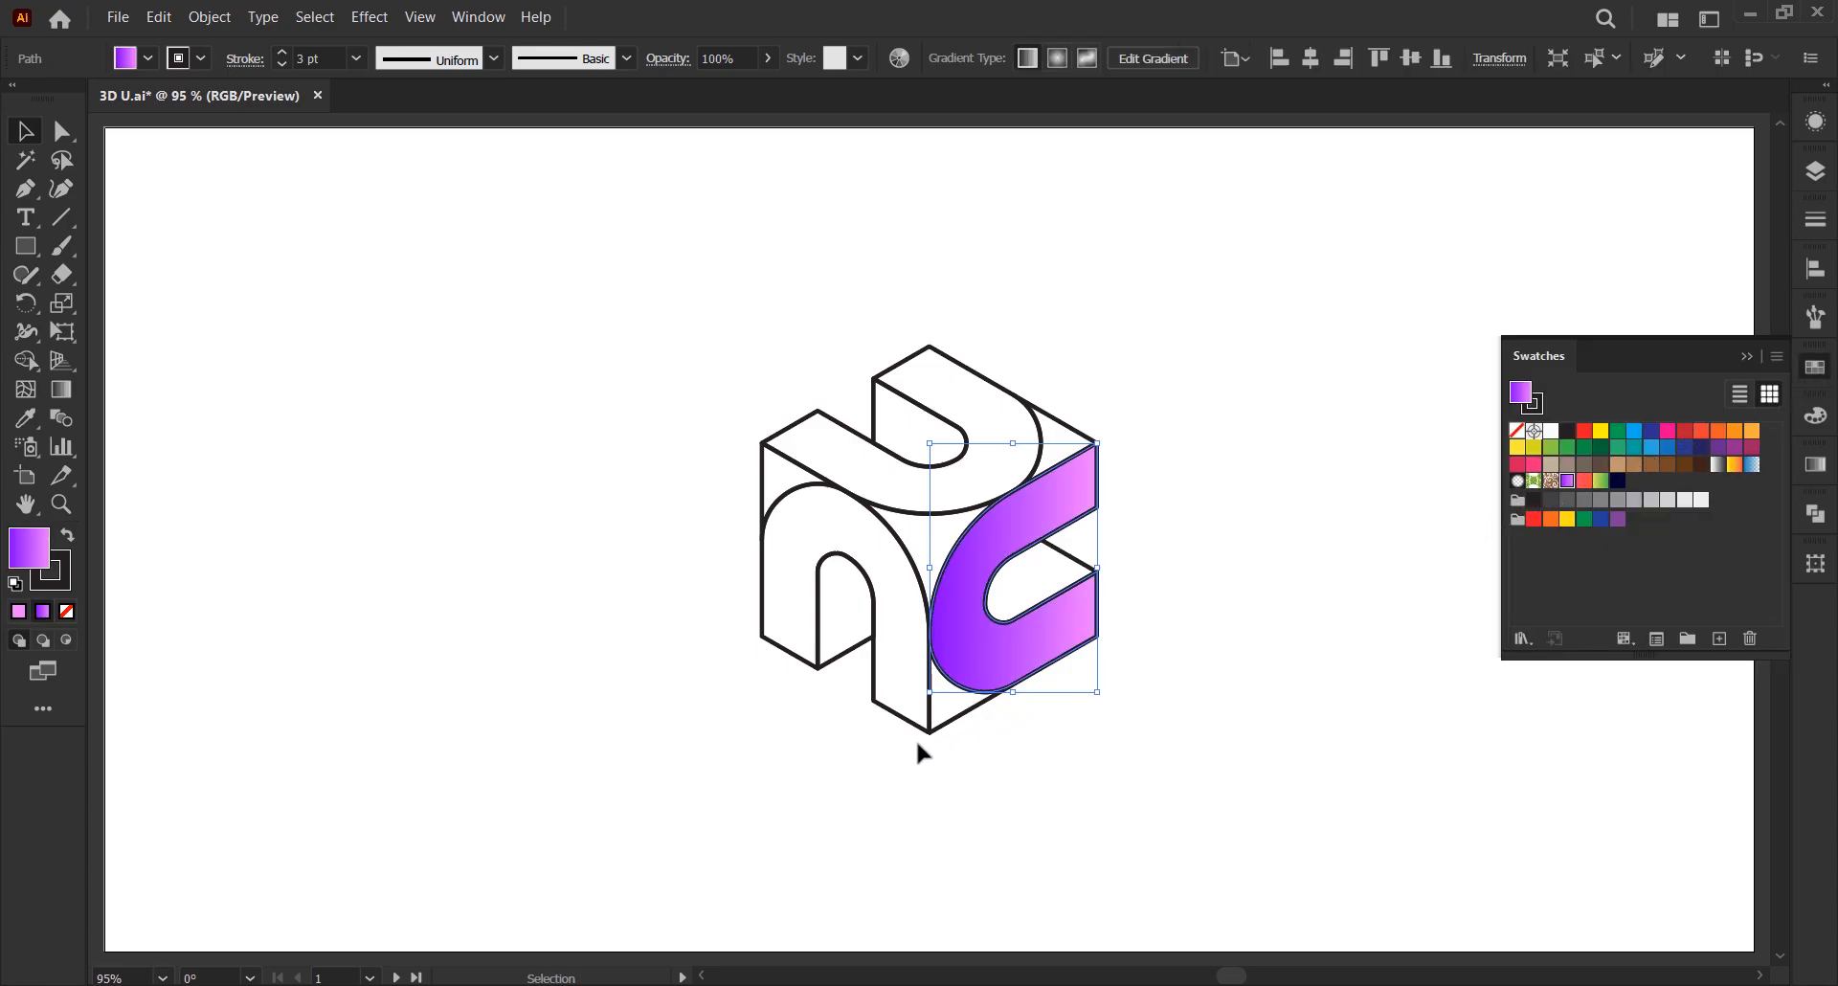
# - Fill the left face's U shape with the yellow-to-green gradient and the top face's U with the red-orange gradient
pyautogui.click(910, 708)
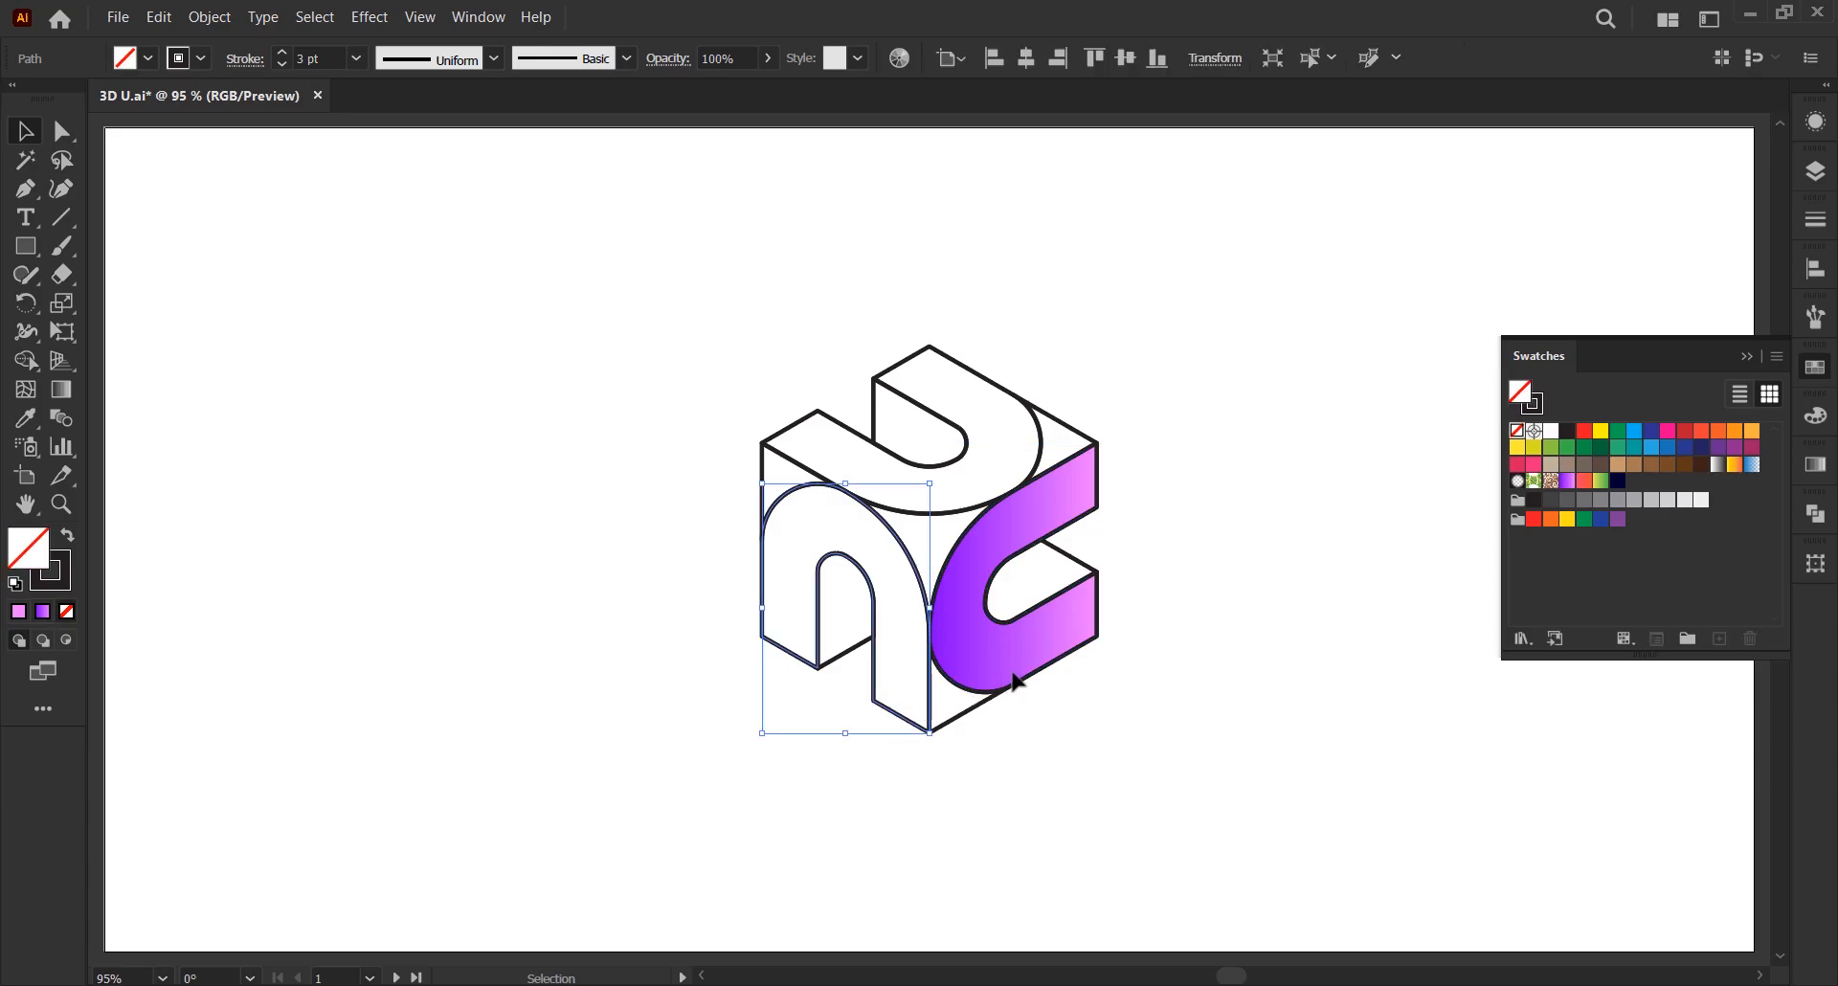
pyautogui.click(1601, 481)
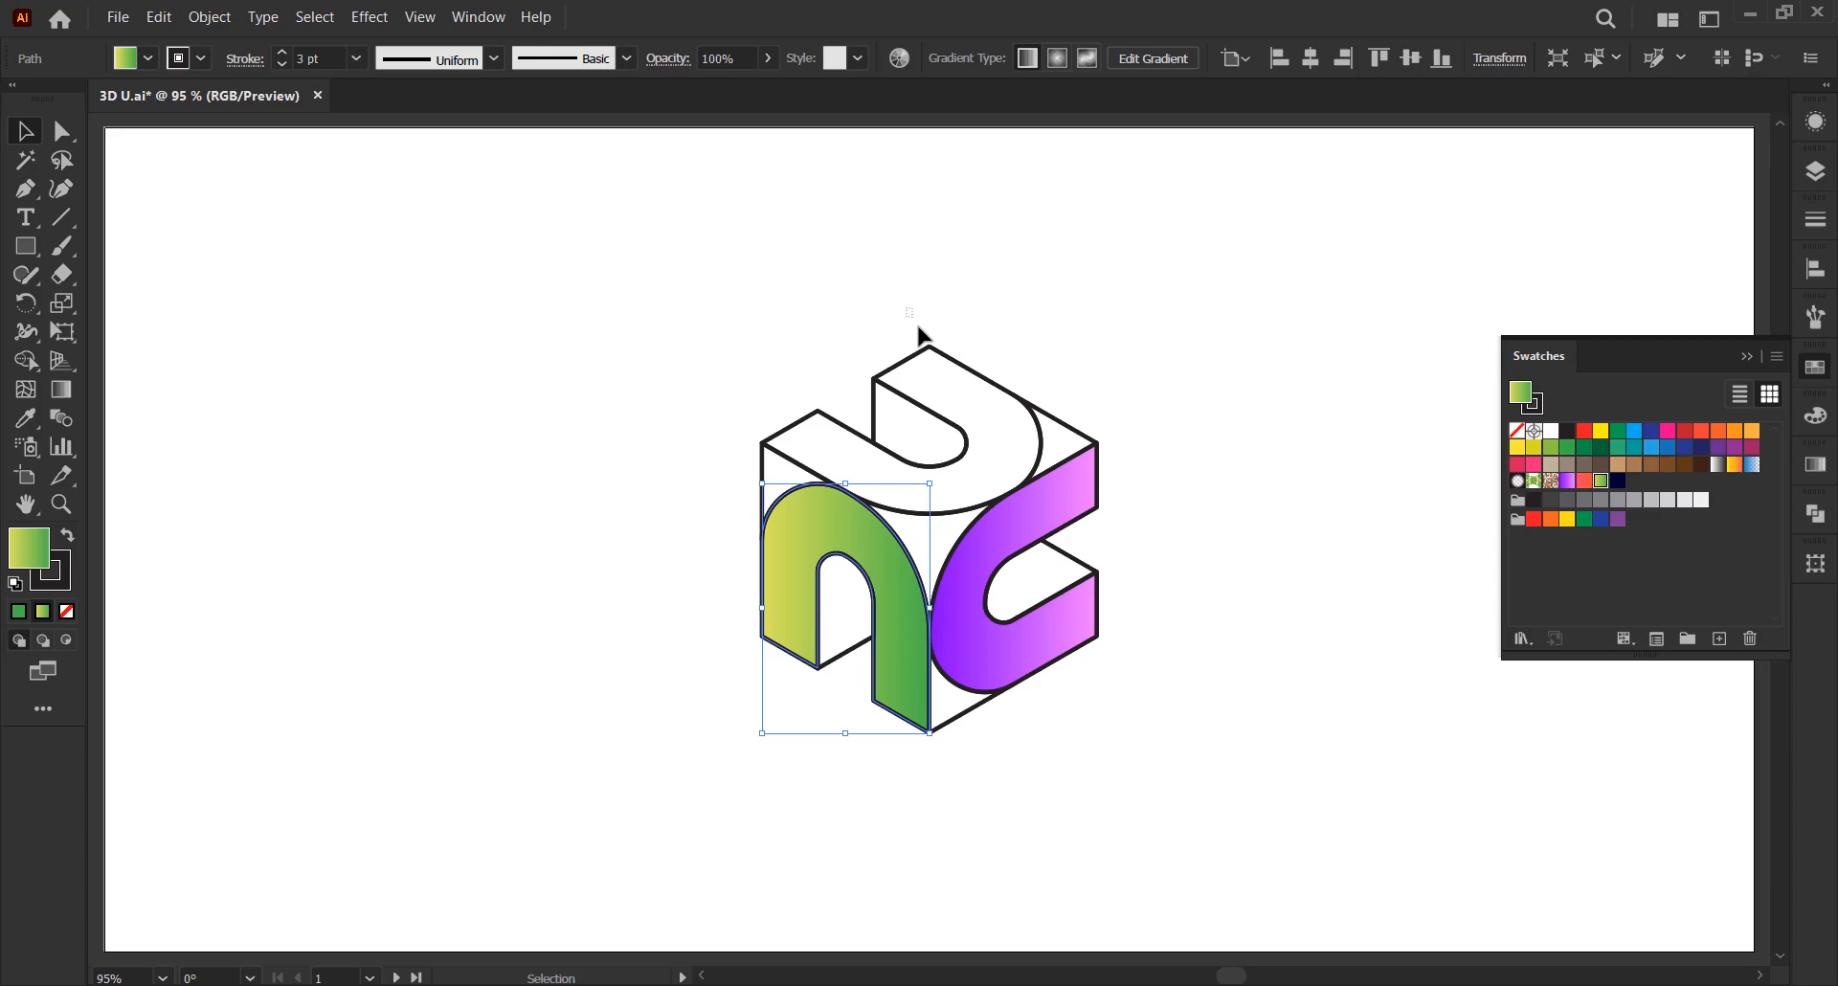
pyautogui.click(936, 364)
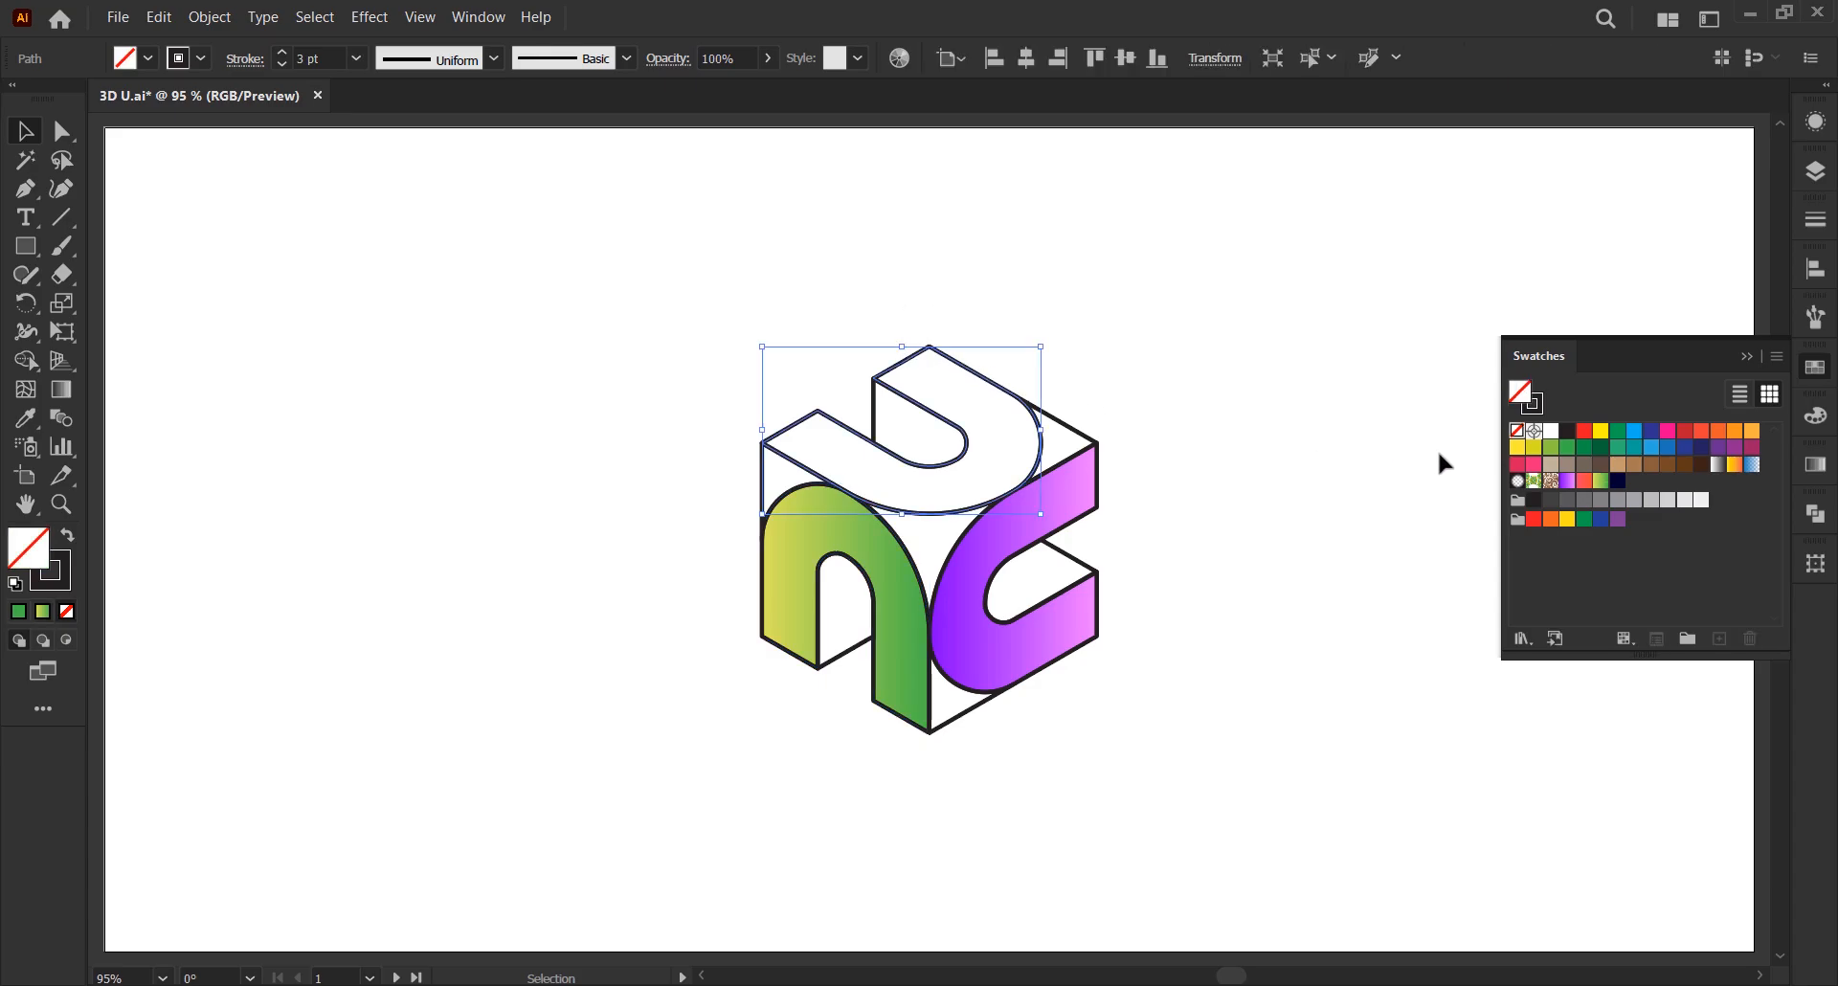
pyautogui.click(1584, 481)
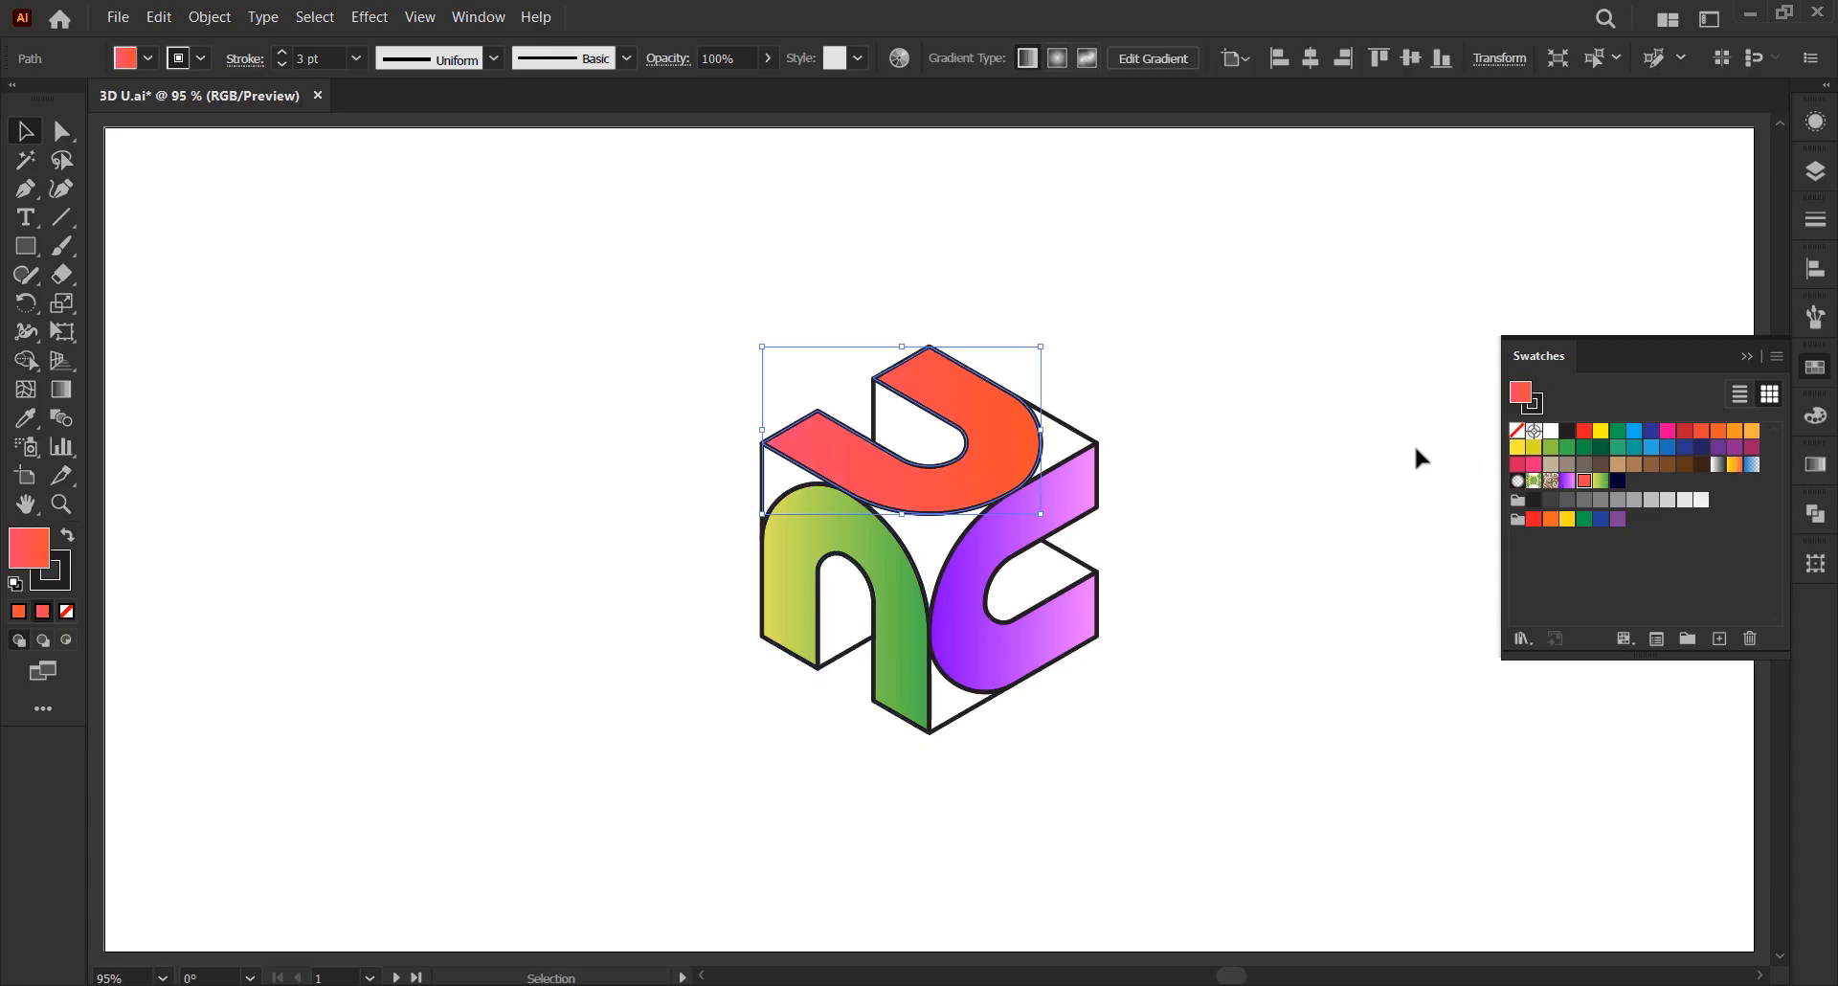
# - Select all the remaining unfilled shapes between the U faces together and fill them with the dark navy swatch
pyautogui.click(1056, 433)
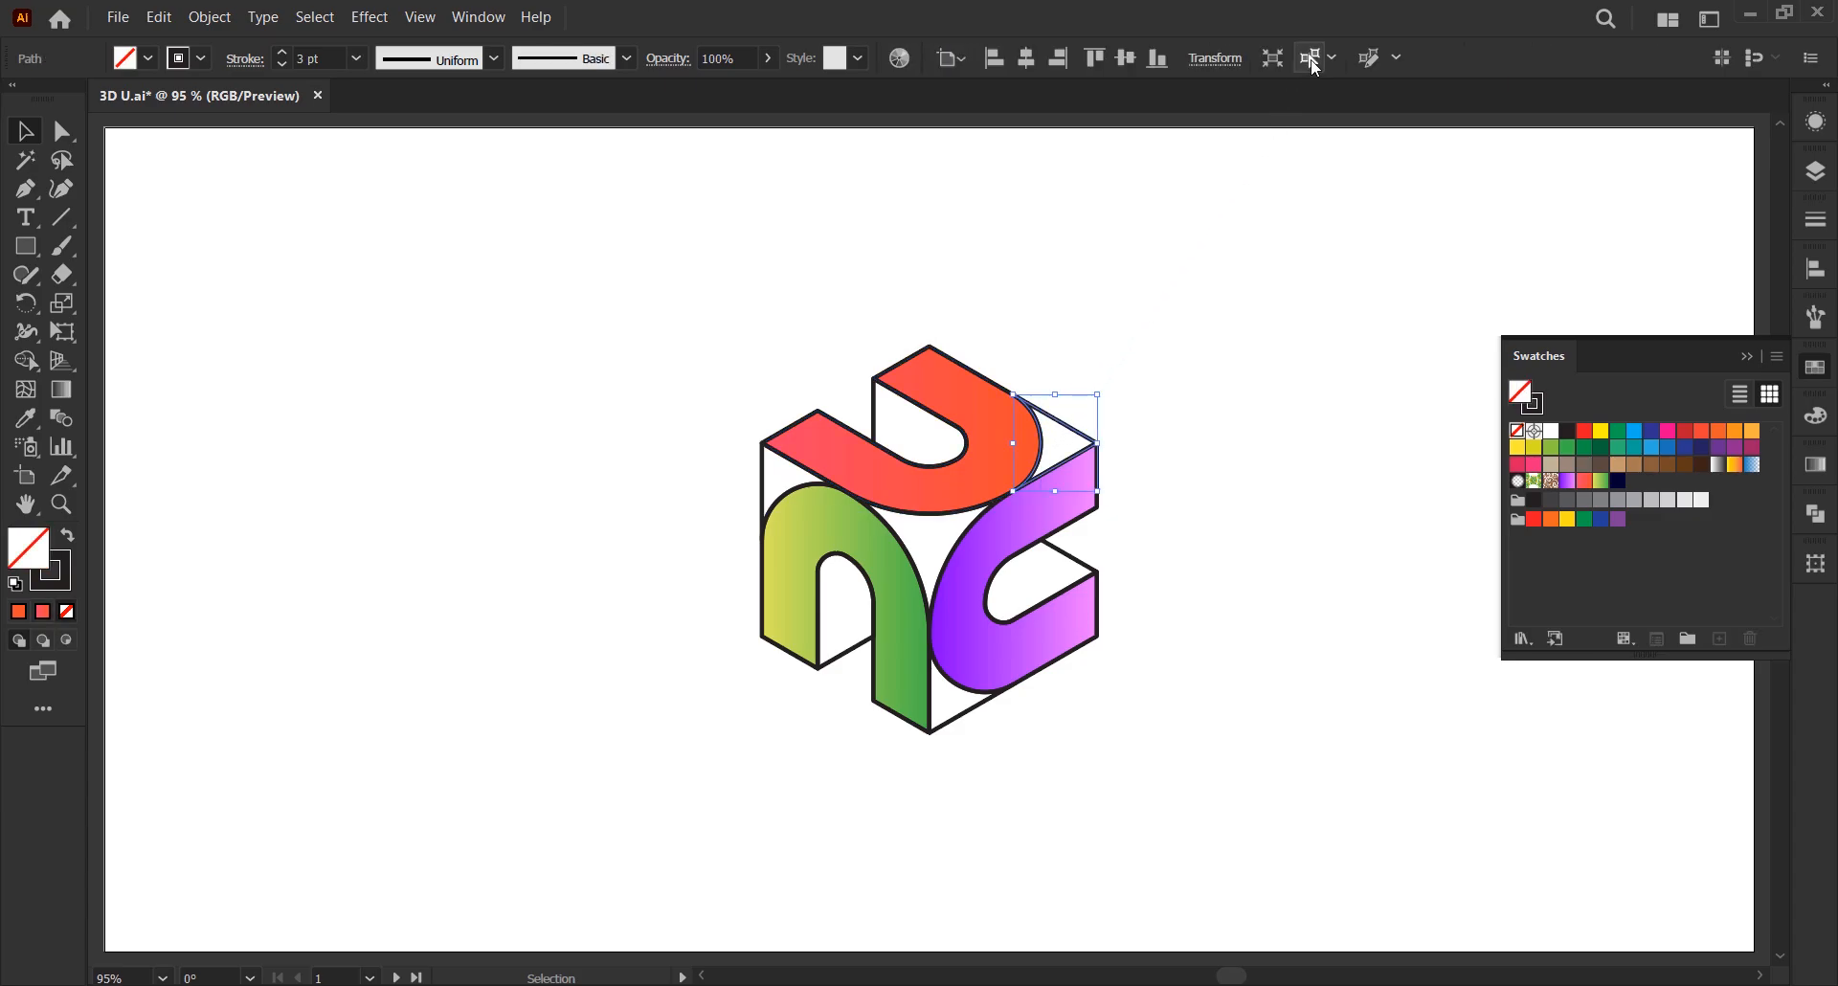
pyautogui.click(1313, 62)
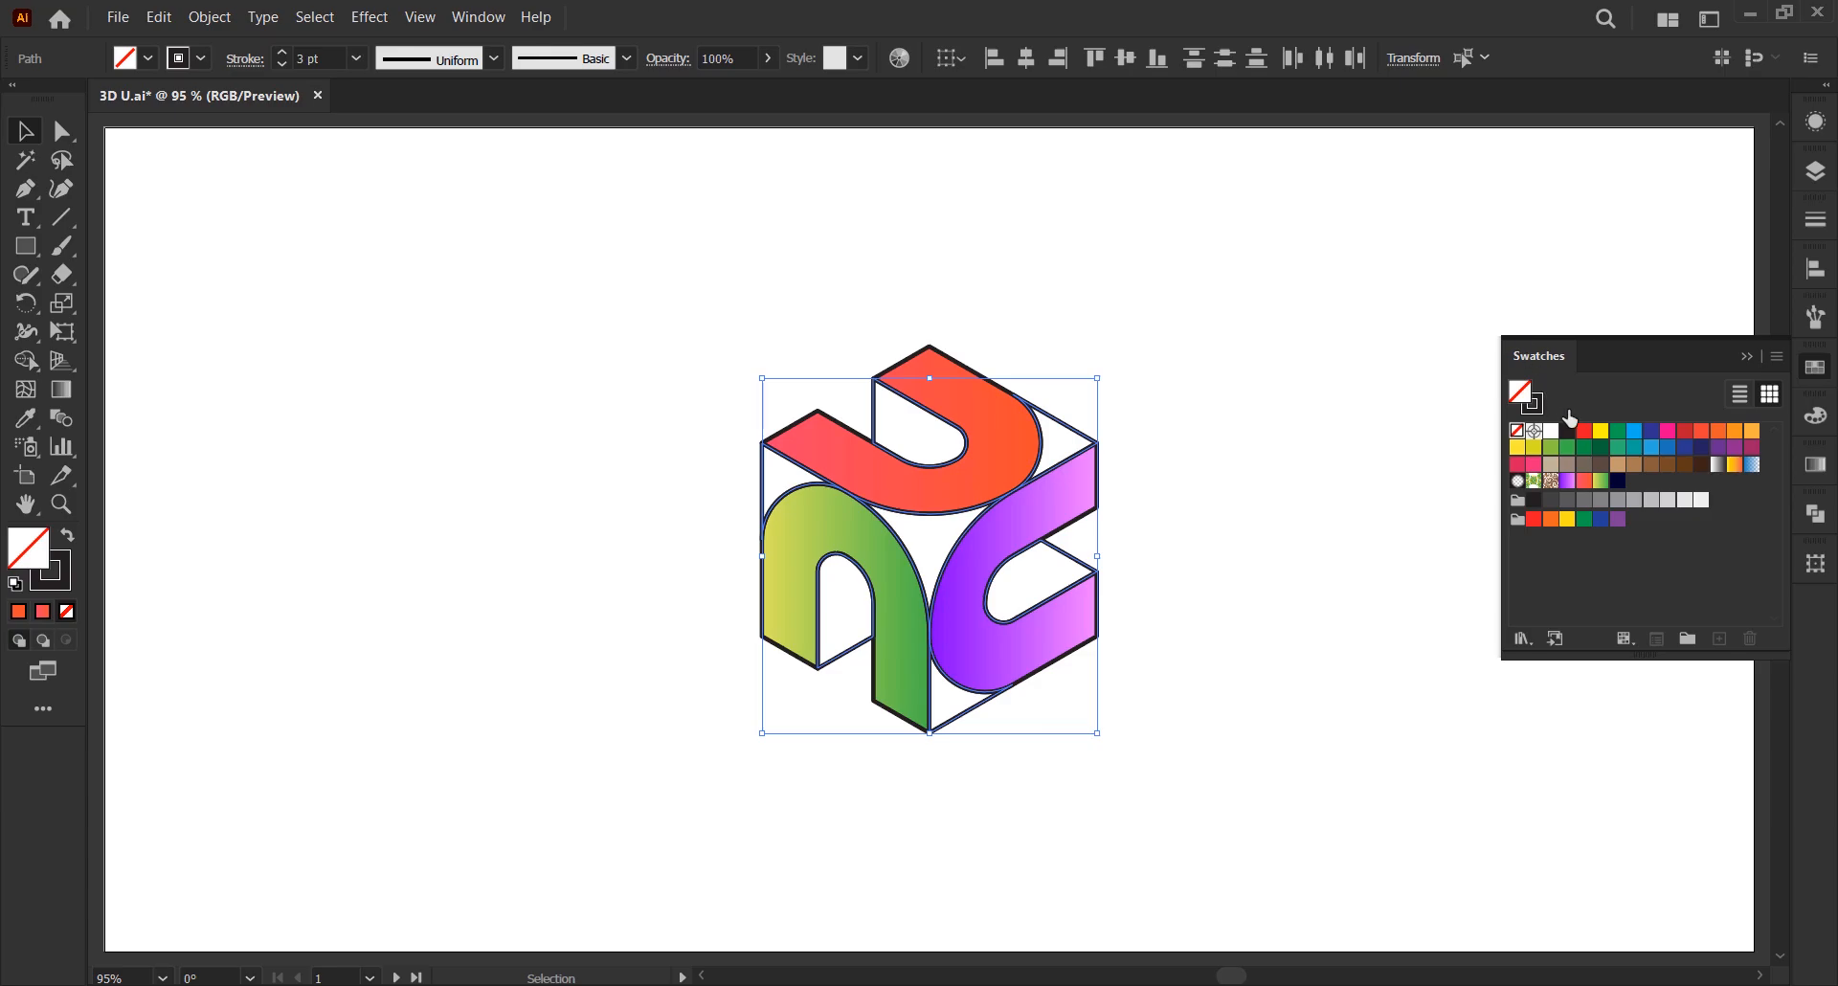
pyautogui.click(1618, 482)
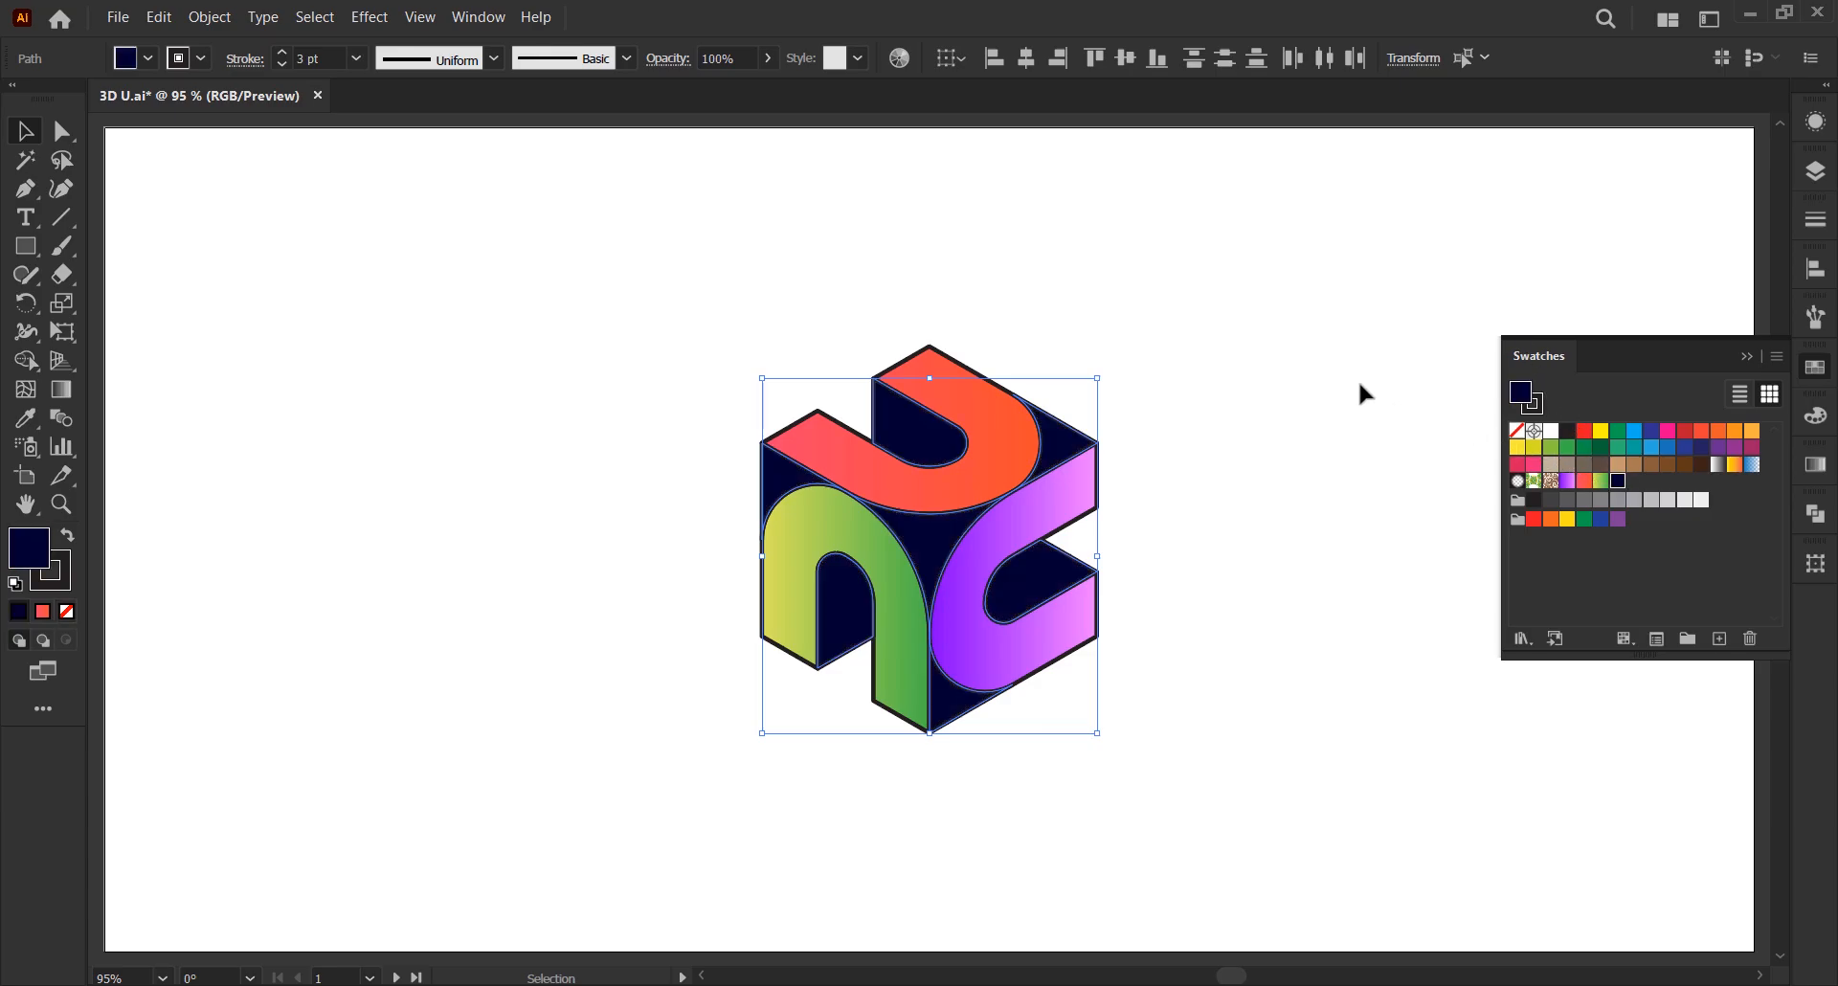
# - Select the whole cube artwork and remove the stroke from all its shapes
pyautogui.moveTo(1177, 316); pyautogui.dragTo(775, 694)
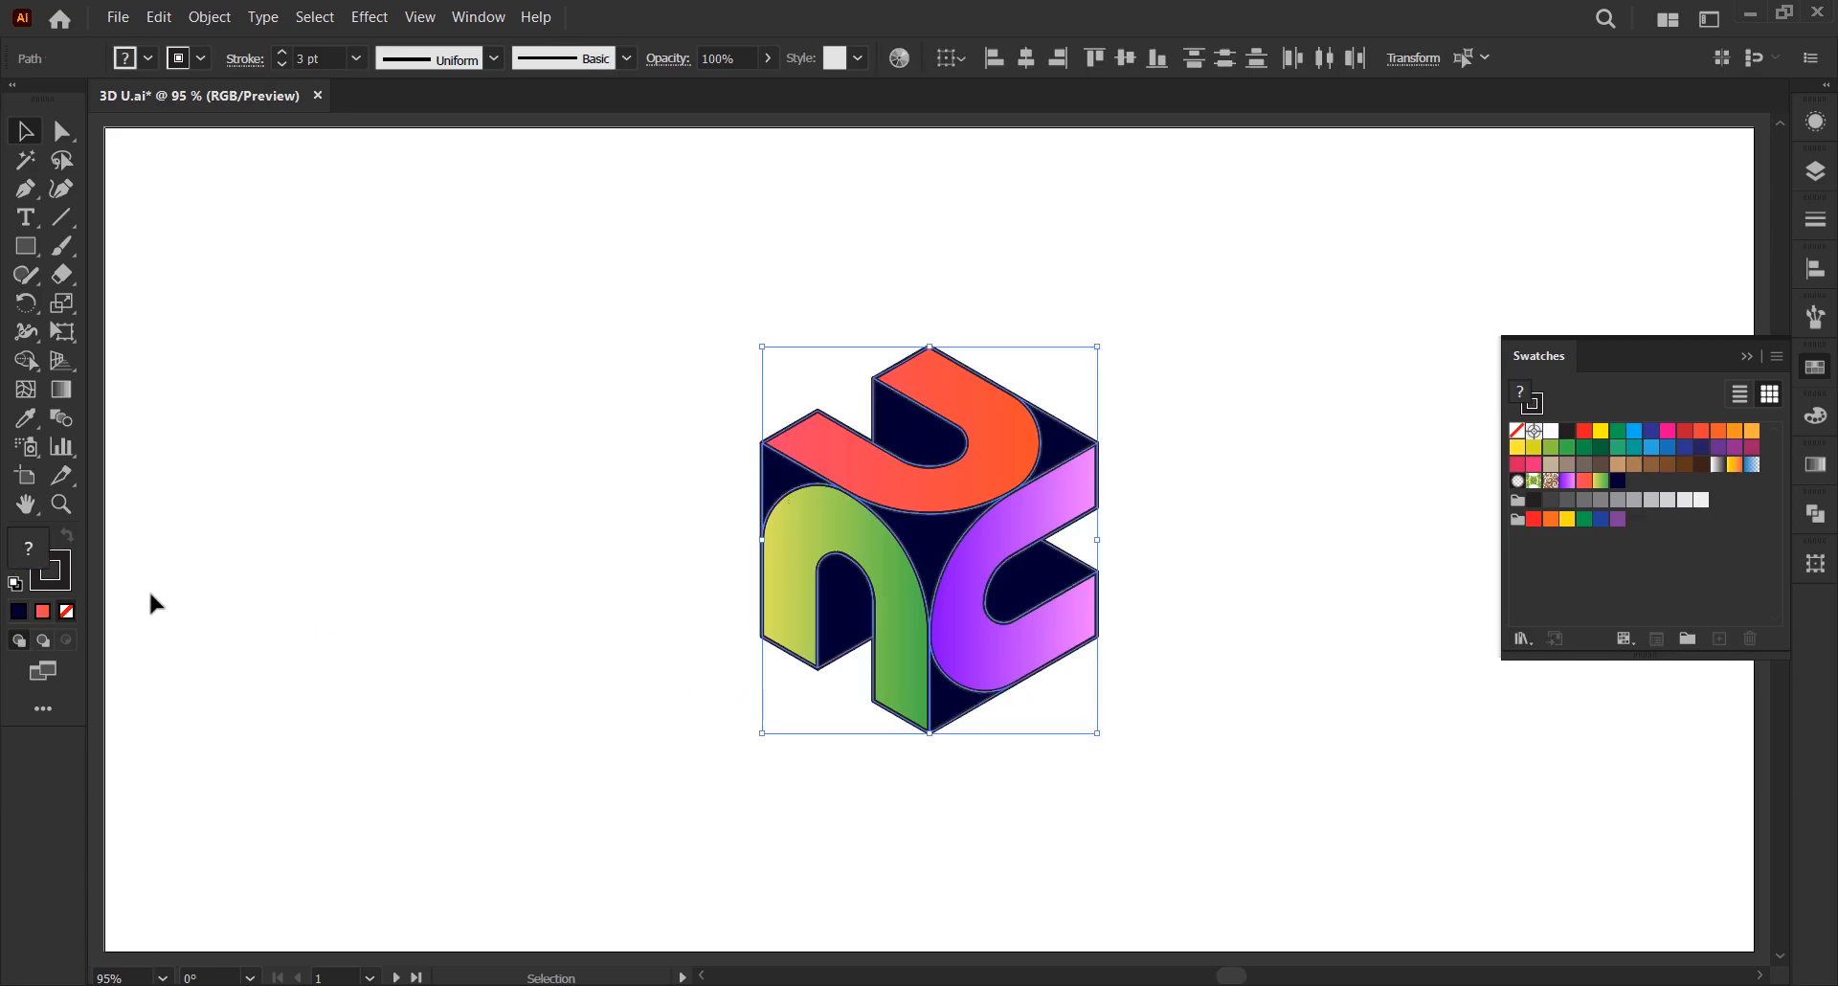
pyautogui.click(68, 581)
pyautogui.click(67, 612)
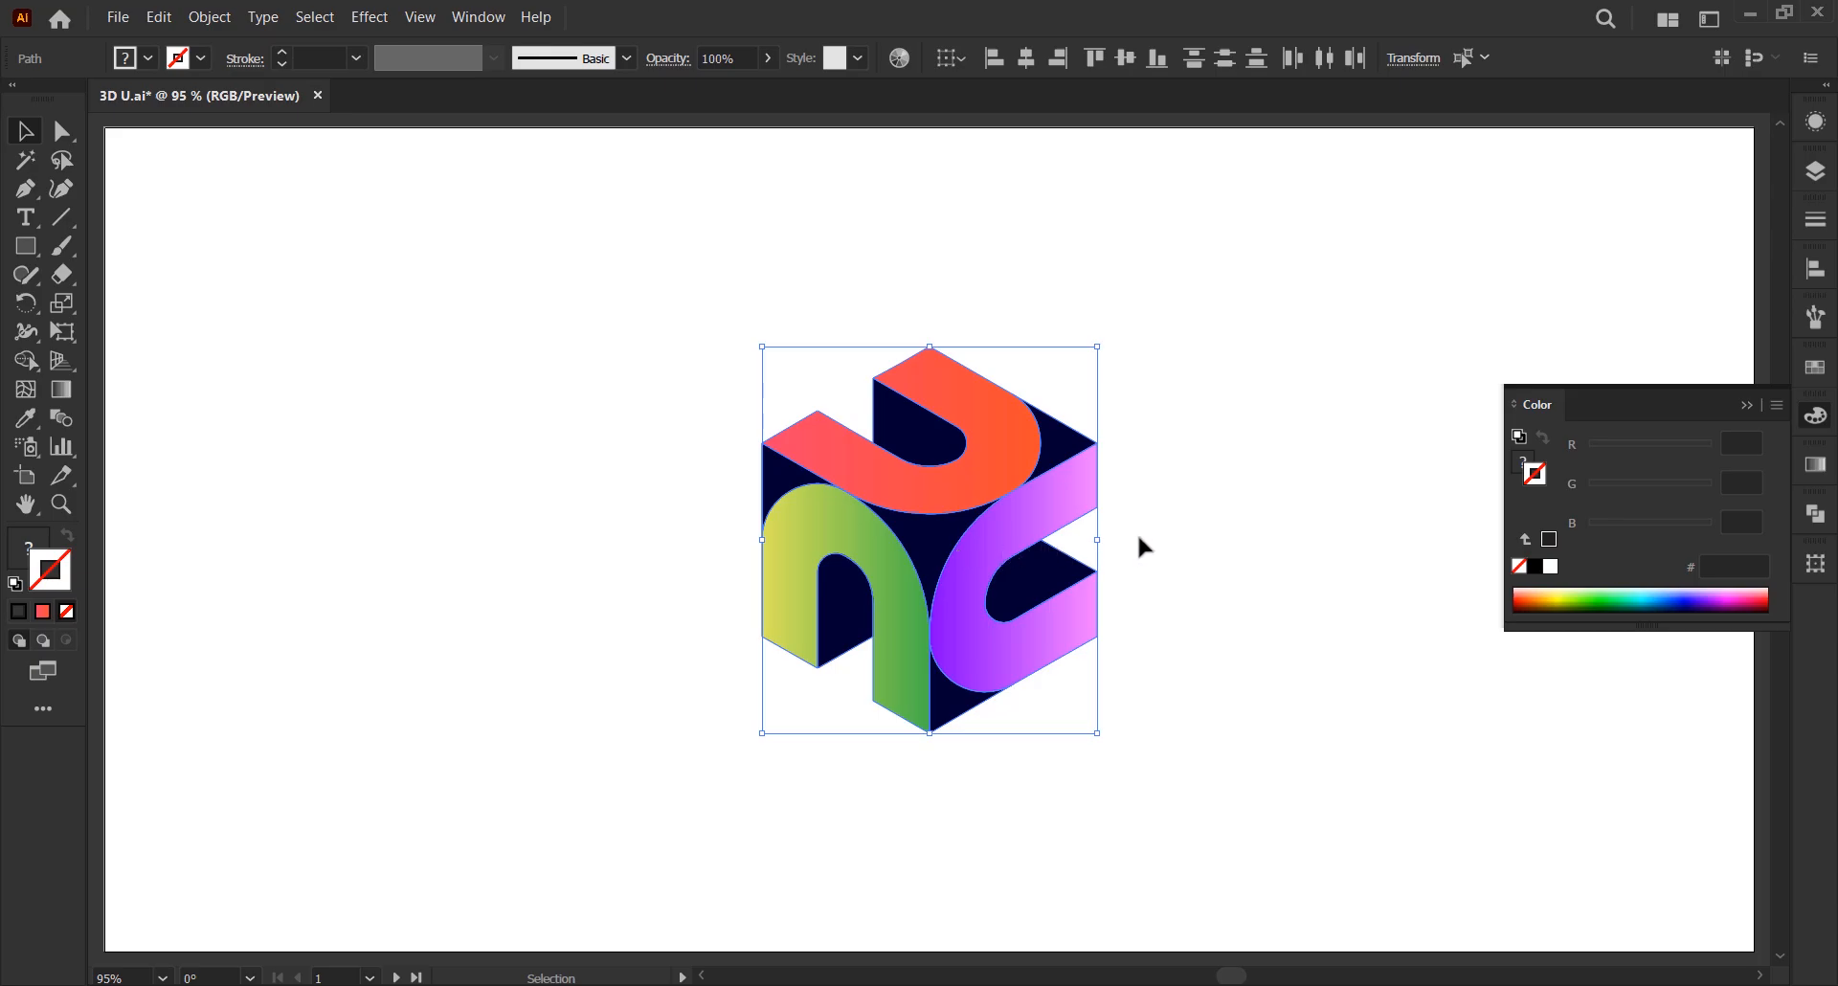
# - Group all the coloured cube shapes and deselect the artwork
pyautogui.hotkey('ctrl', 'g')
pyautogui.hotkey('ctrl', 'g')
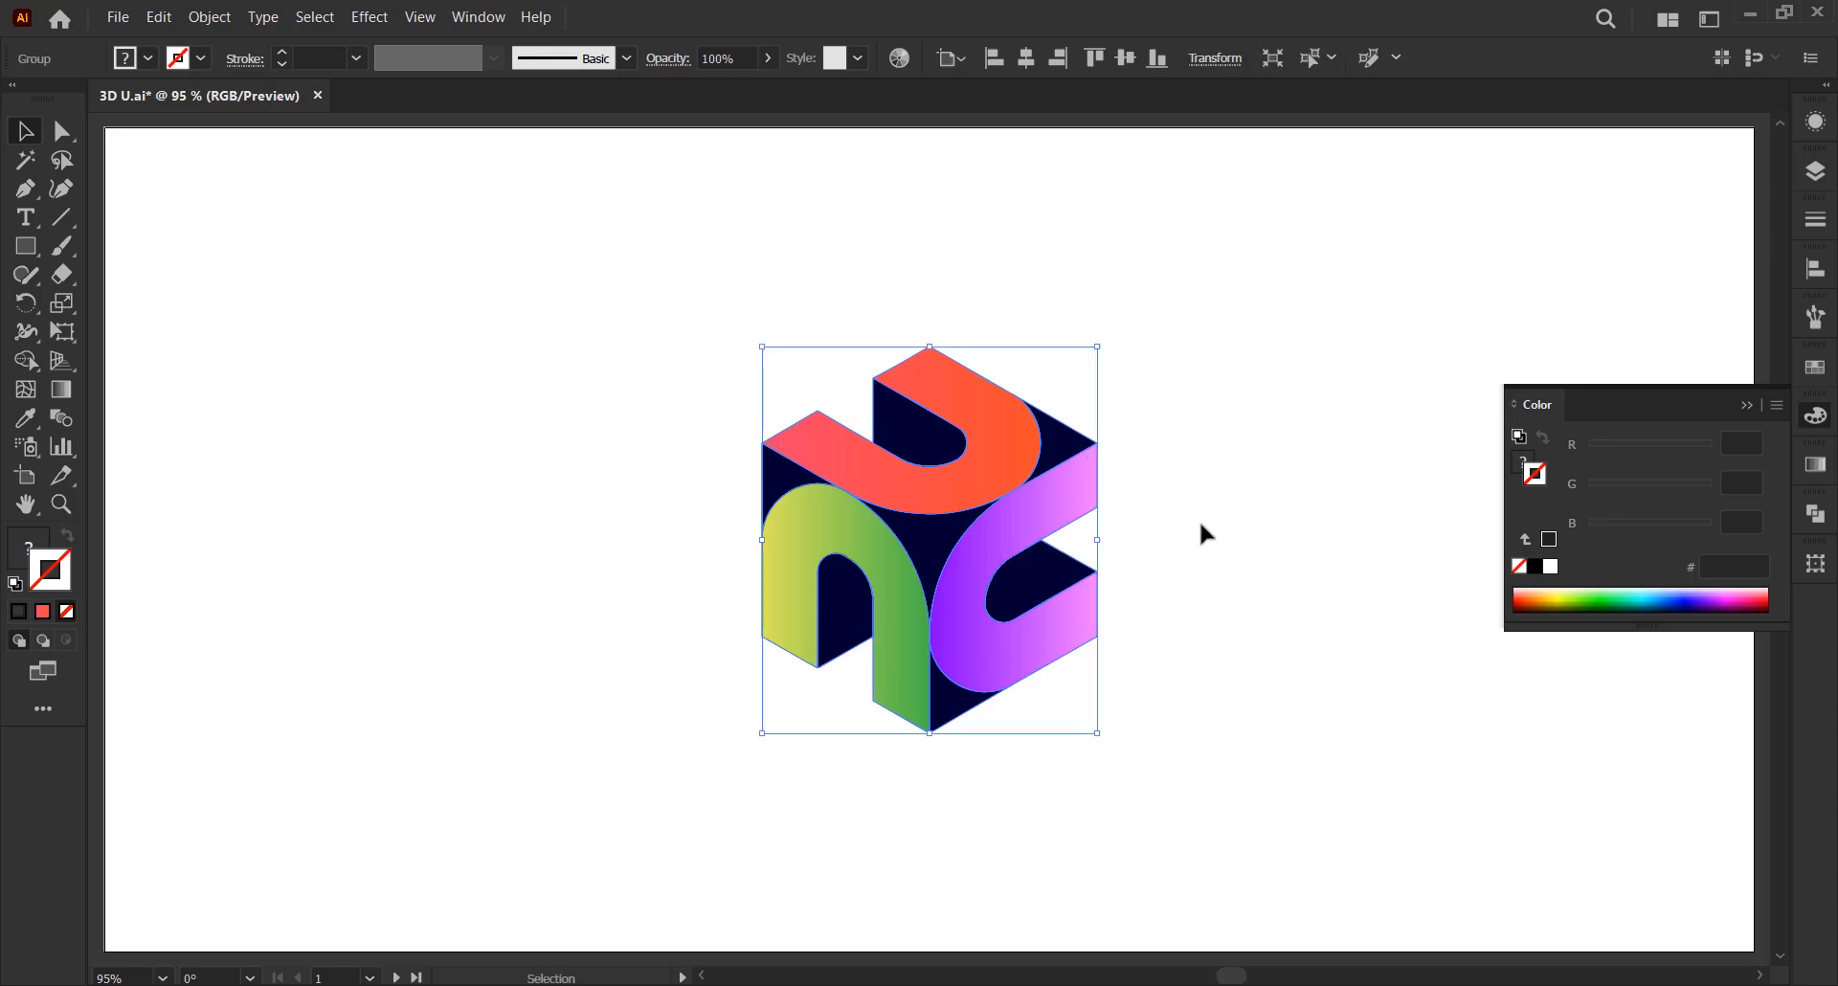
pyautogui.click(1746, 406)
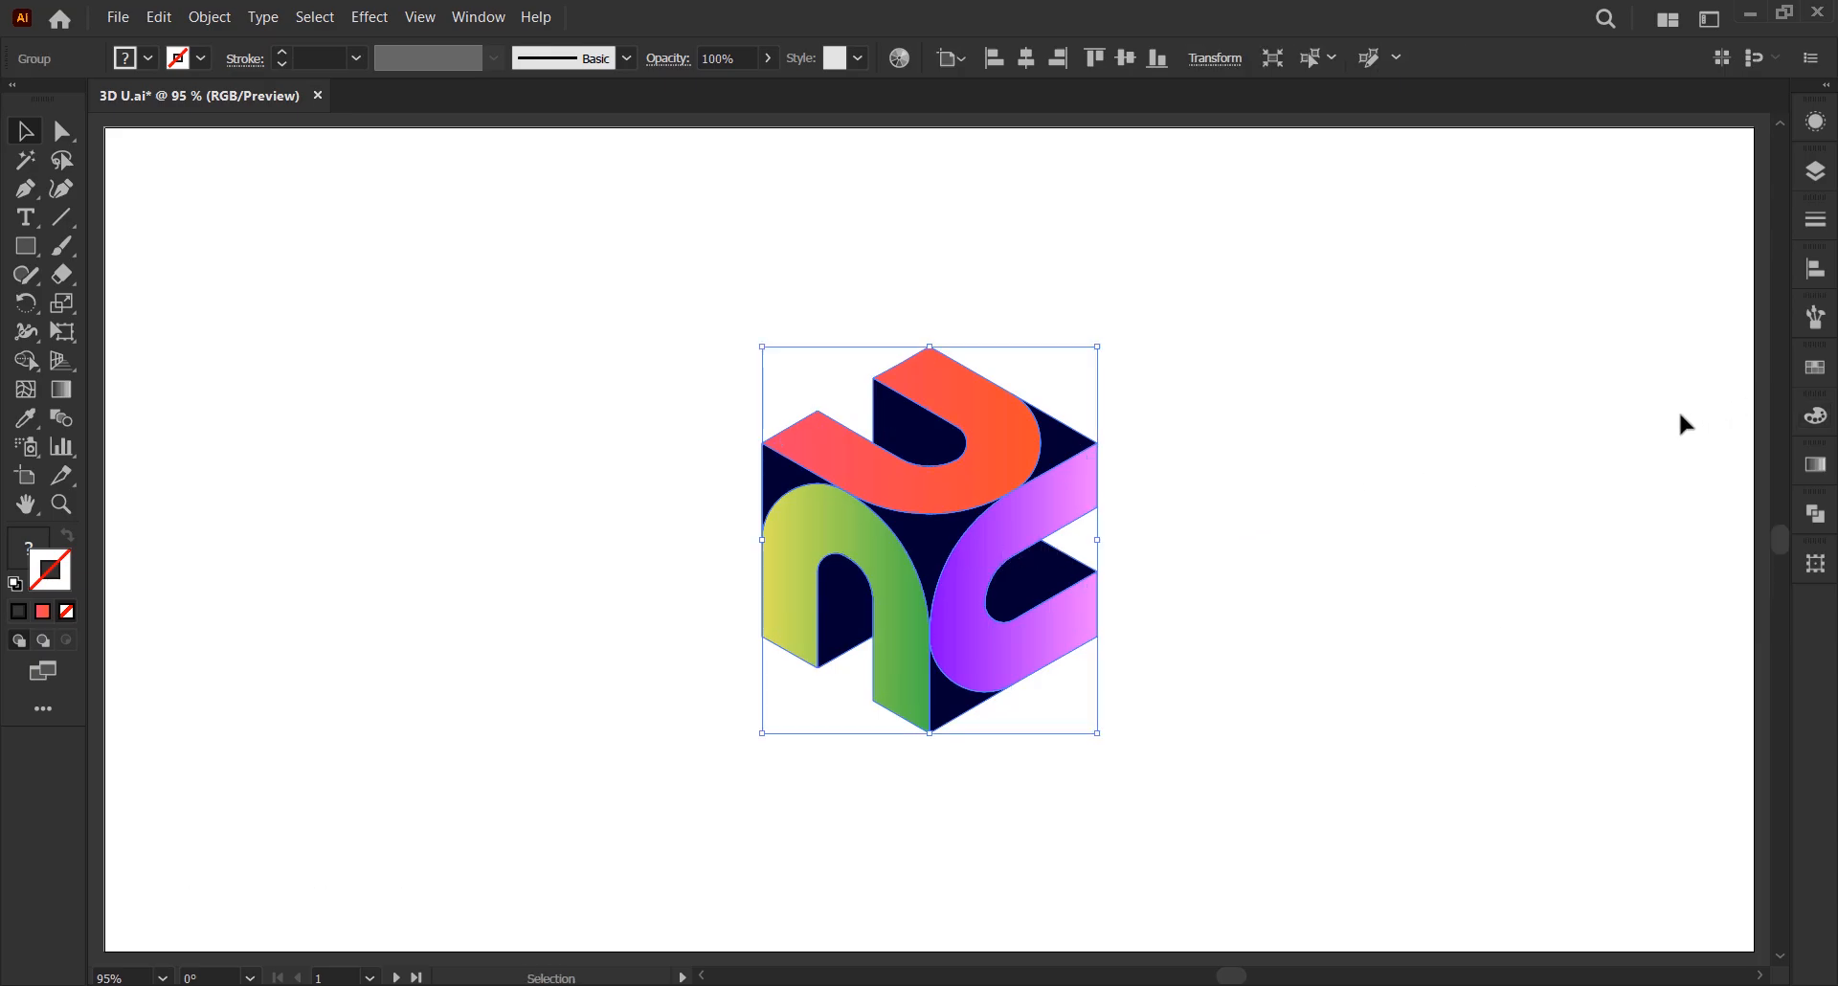
pyautogui.click(1174, 544)
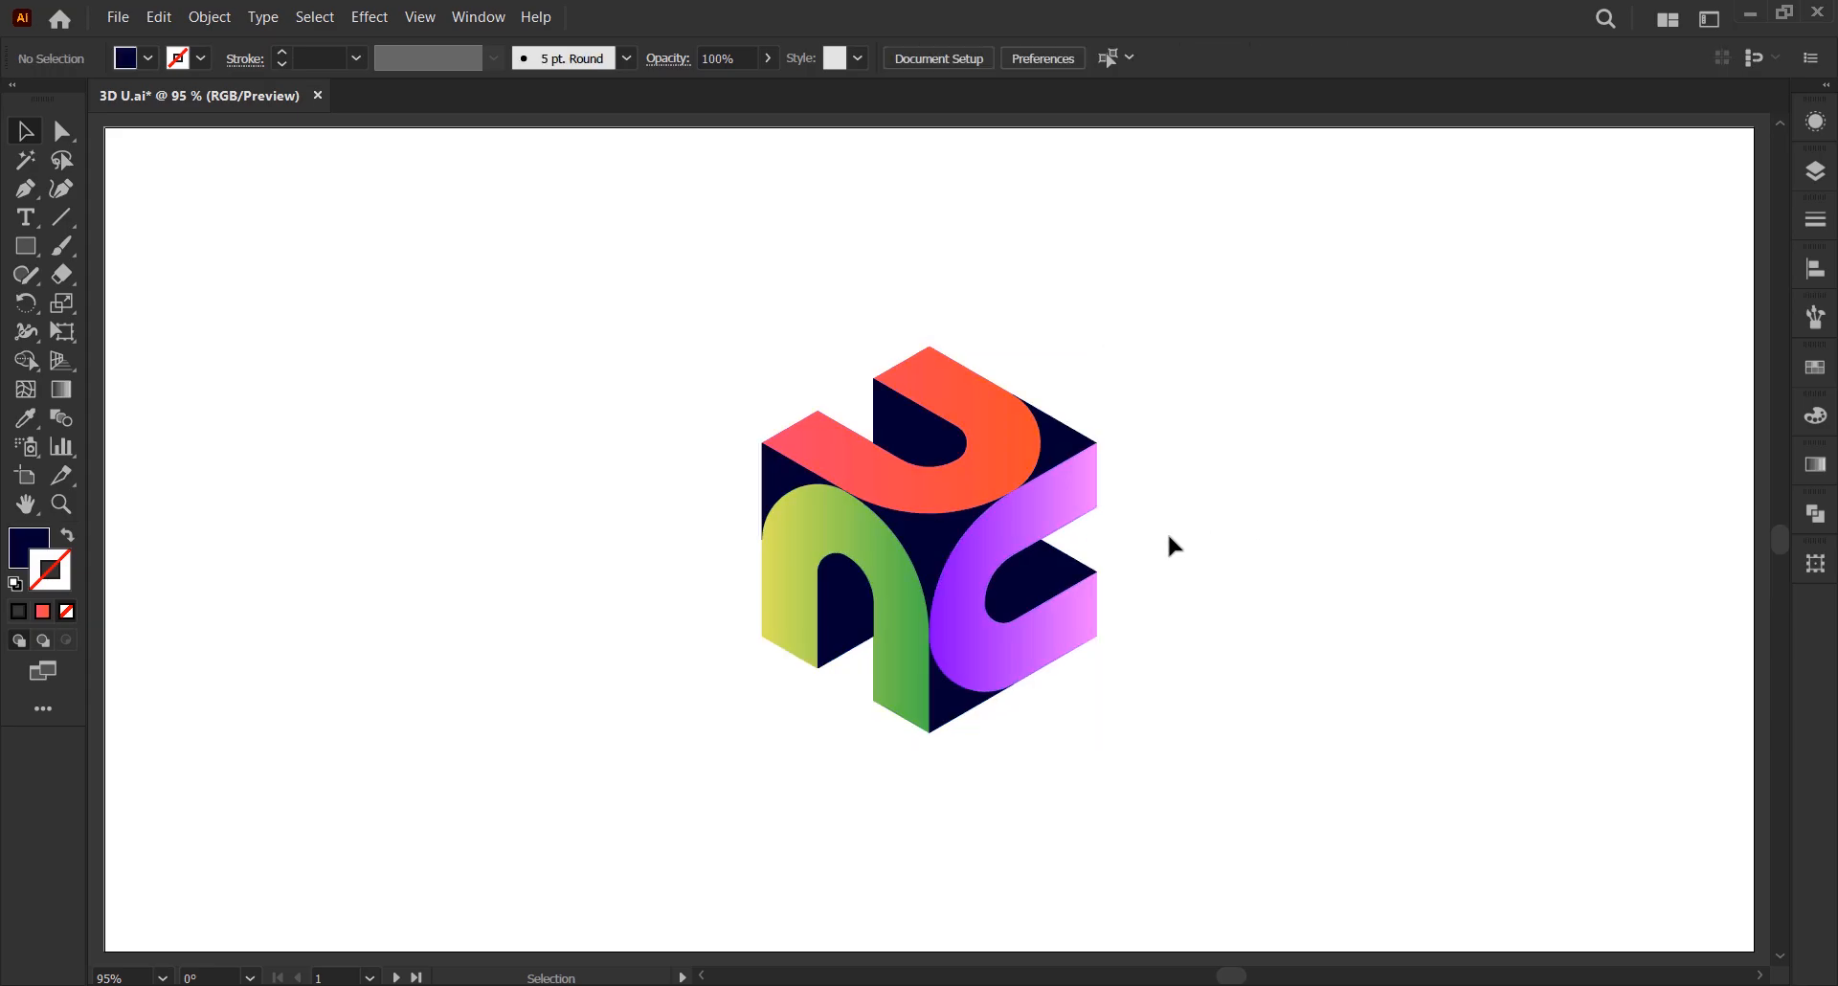